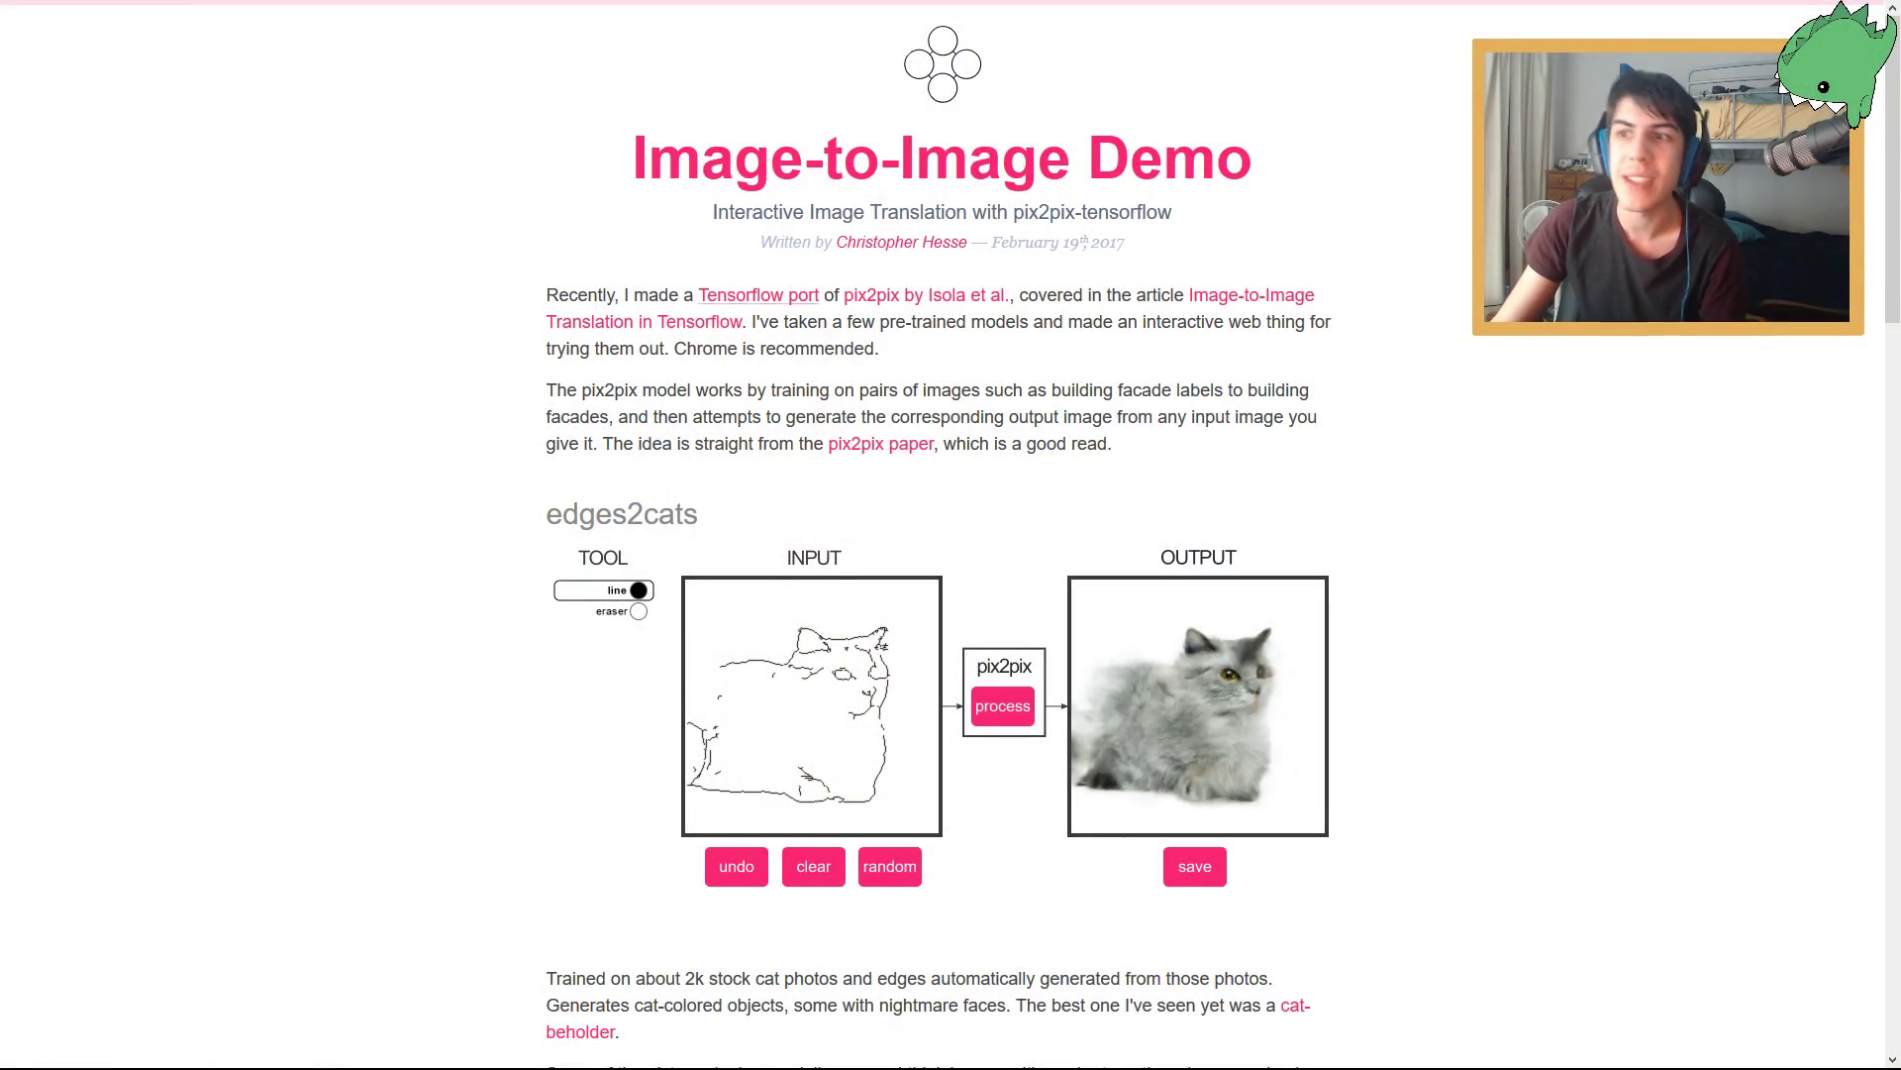
Clear the edges2cats demo, load two random cat sketches, then clear it again to draw from scratch.
{"action": "scroll", "coordinate": [950, 534], "scroll_direction": "down", "scroll_amount": 1}
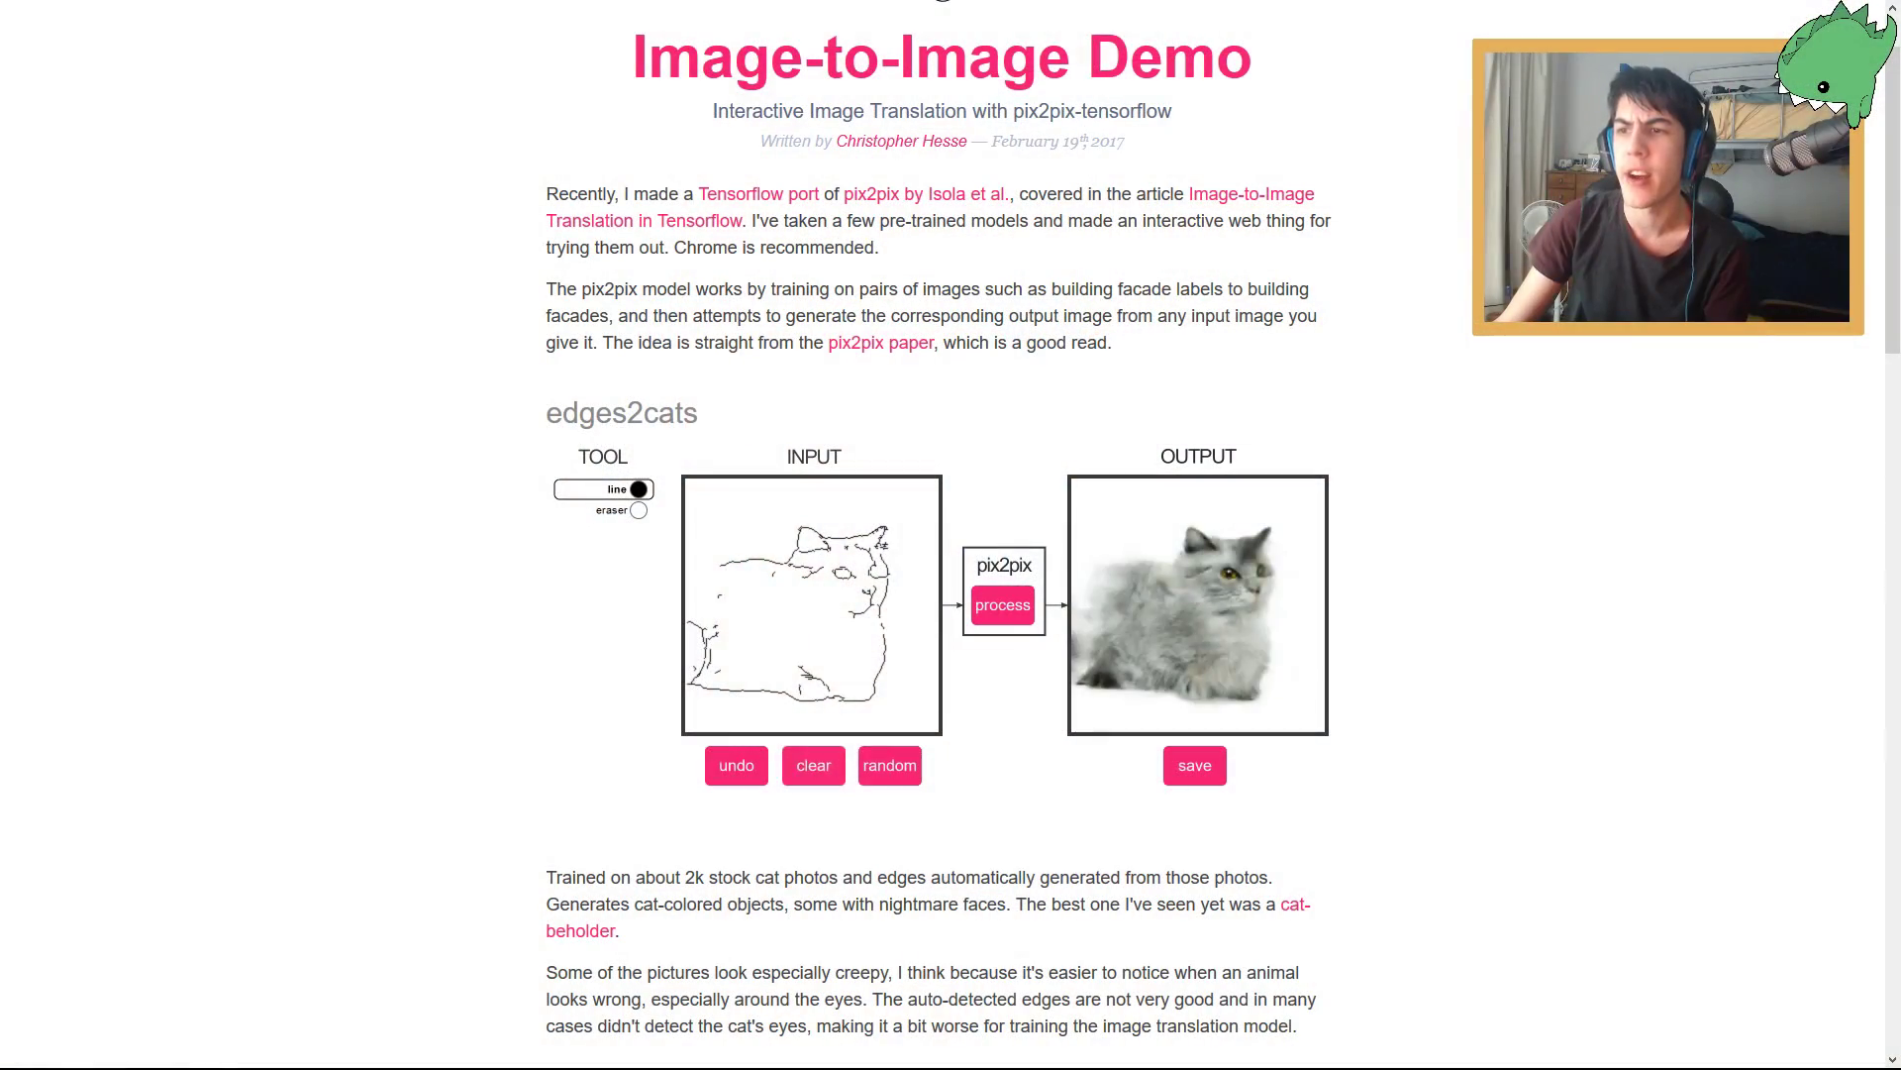
{"action": "left_click", "coordinate": [813, 765]}
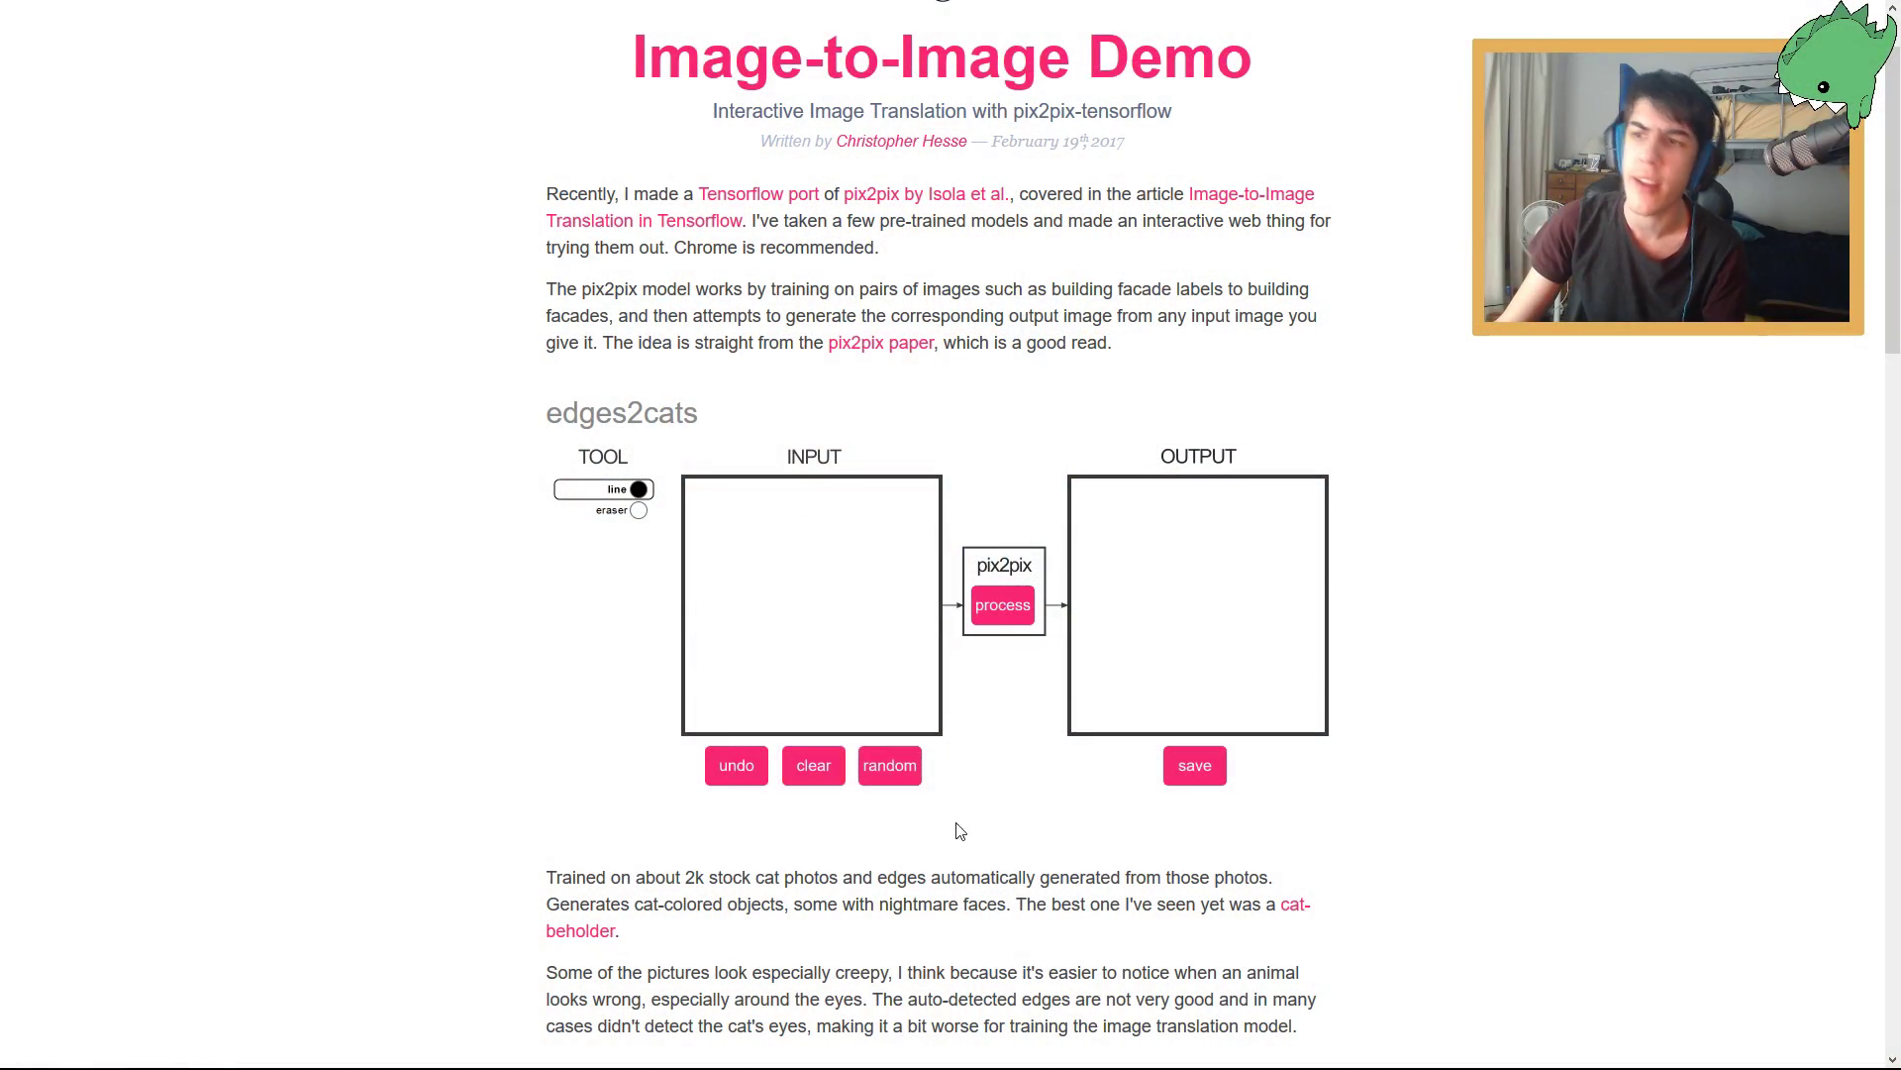
{"action": "left_click", "coordinate": [913, 772]}
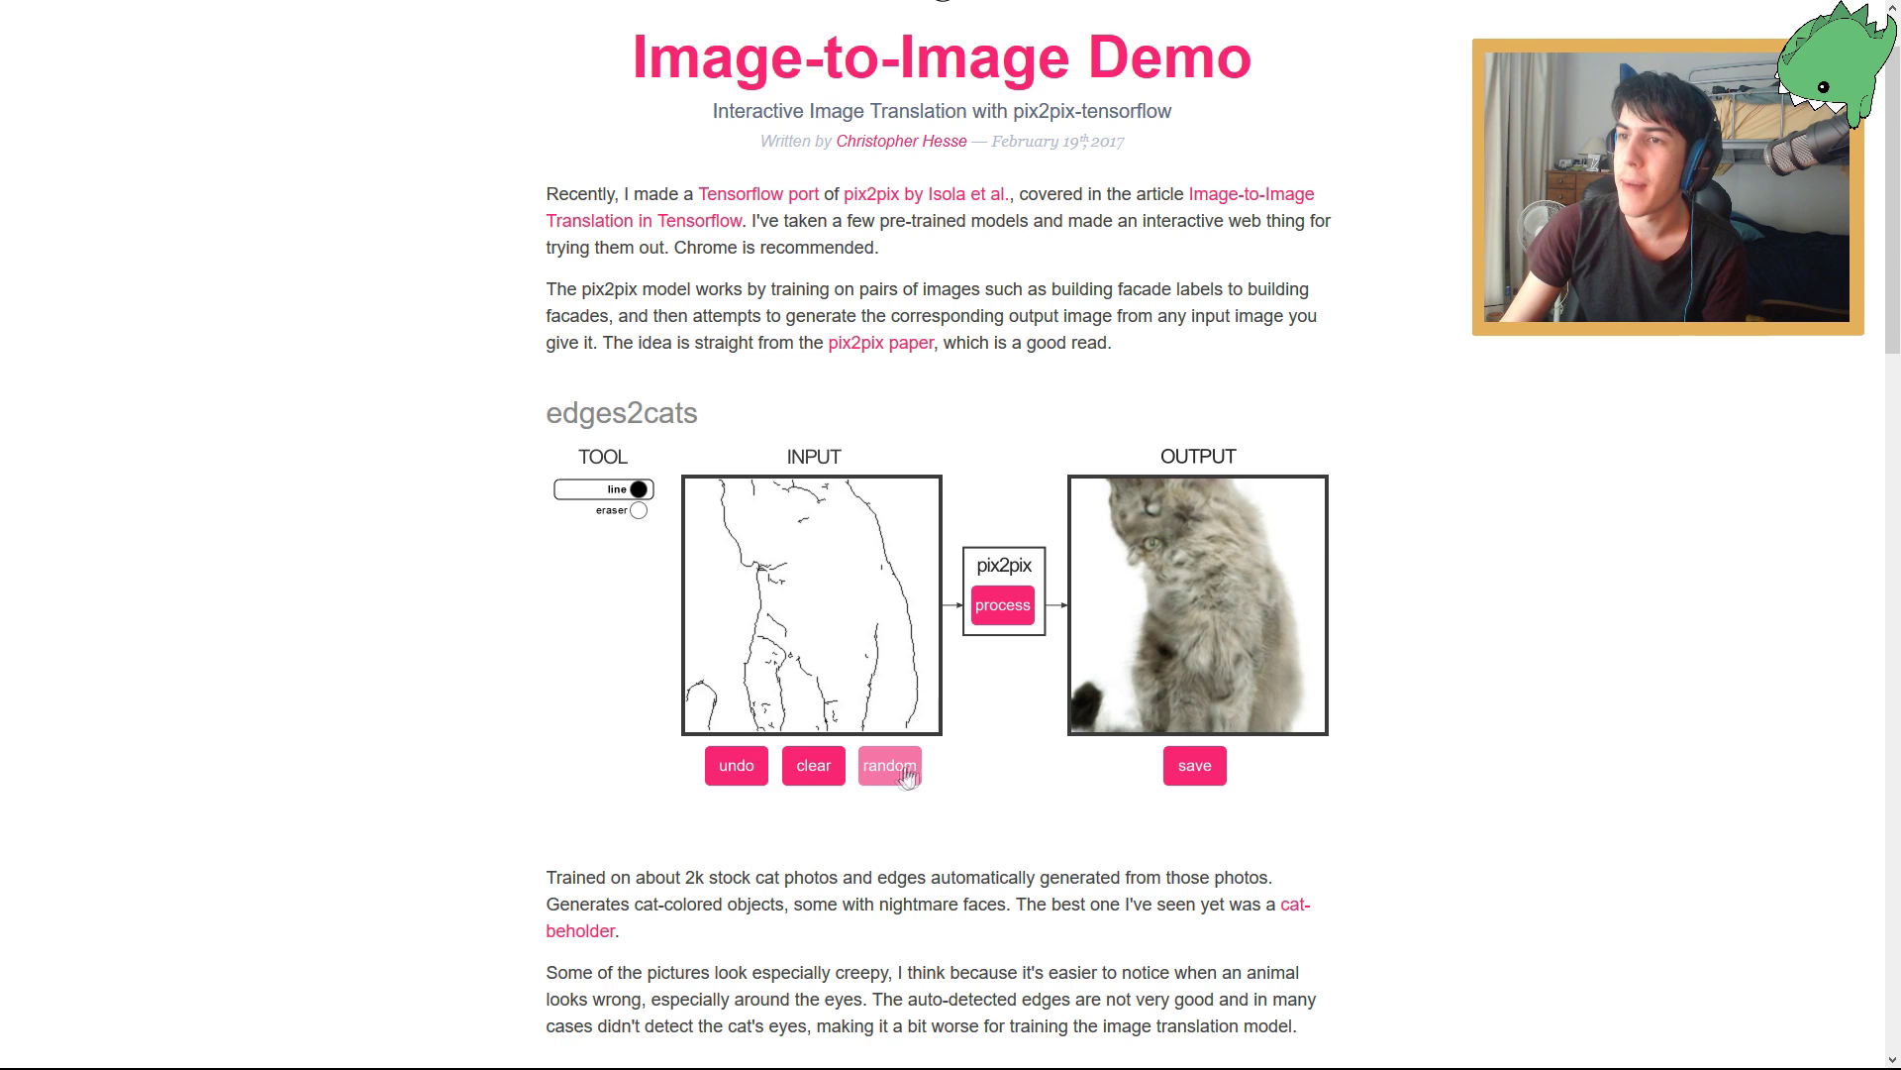
{"action": "left_click", "coordinate": [874, 780]}
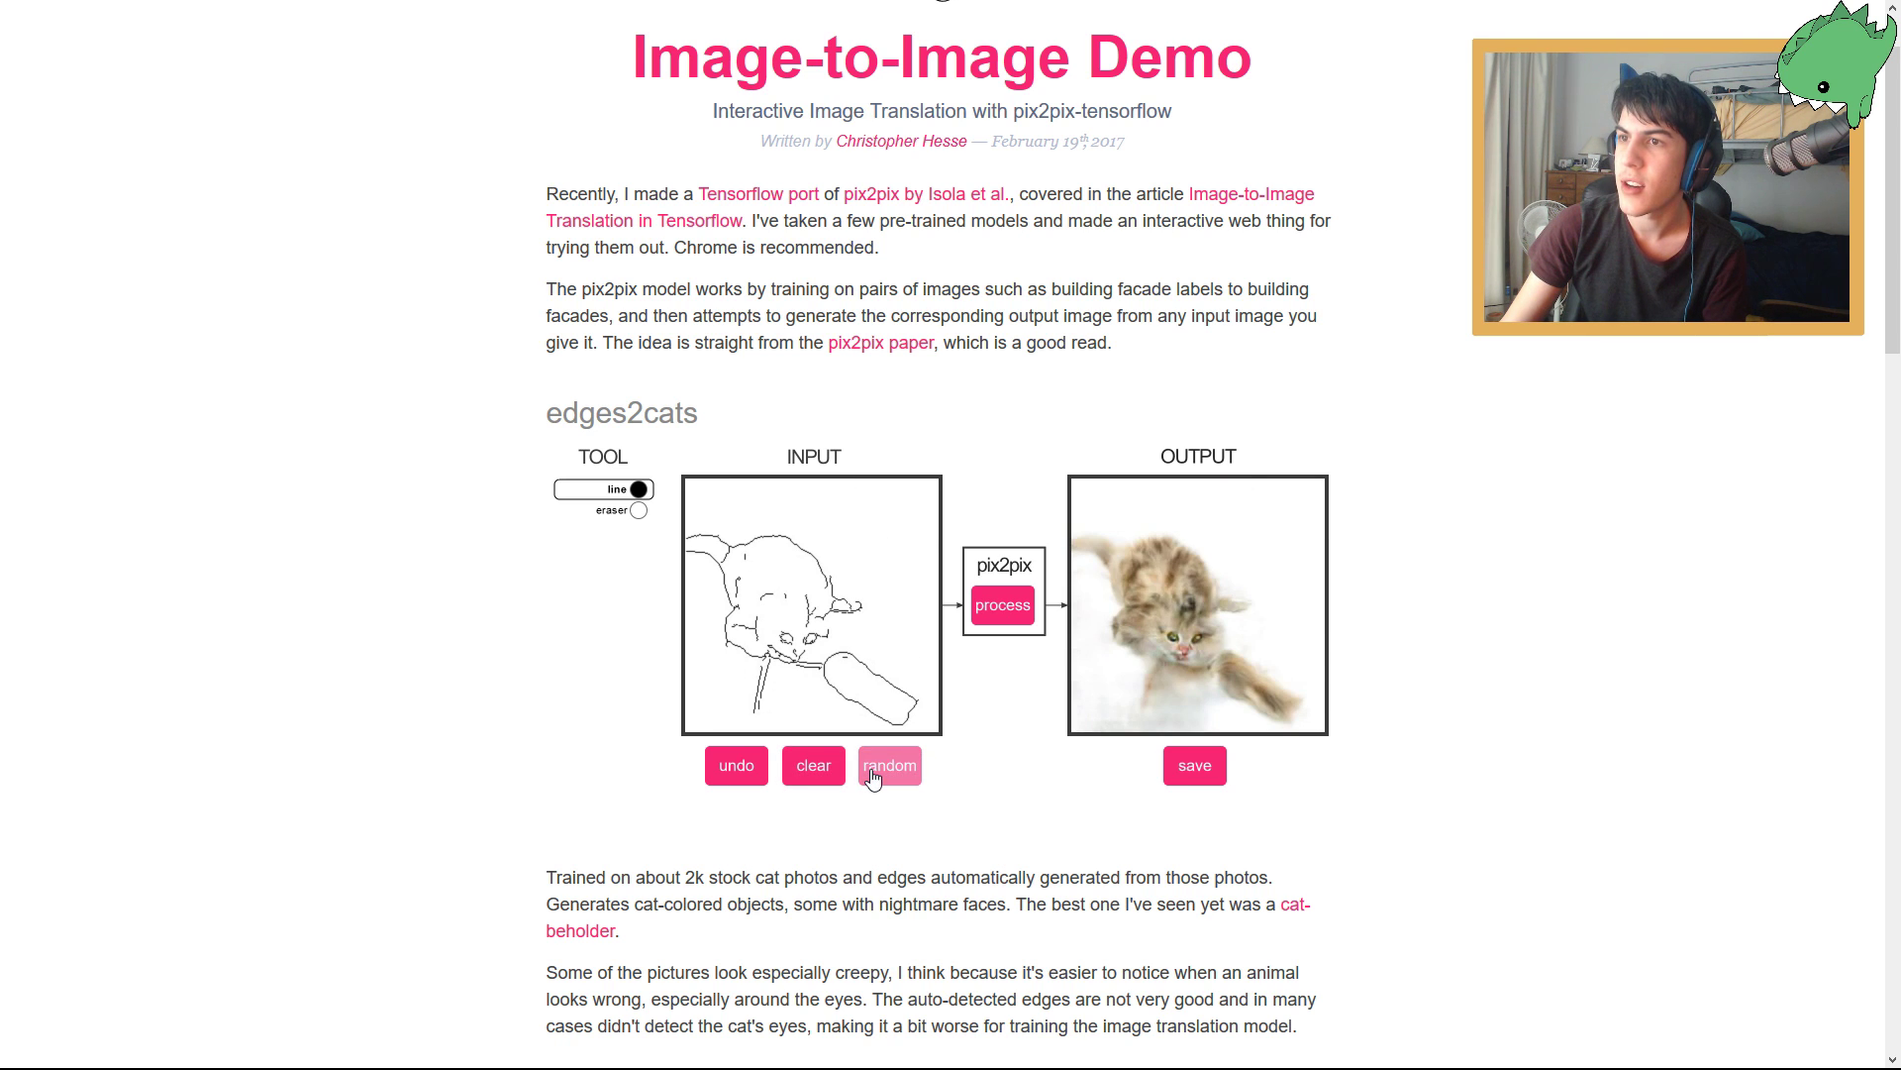
{"action": "left_click", "coordinate": [795, 776]}
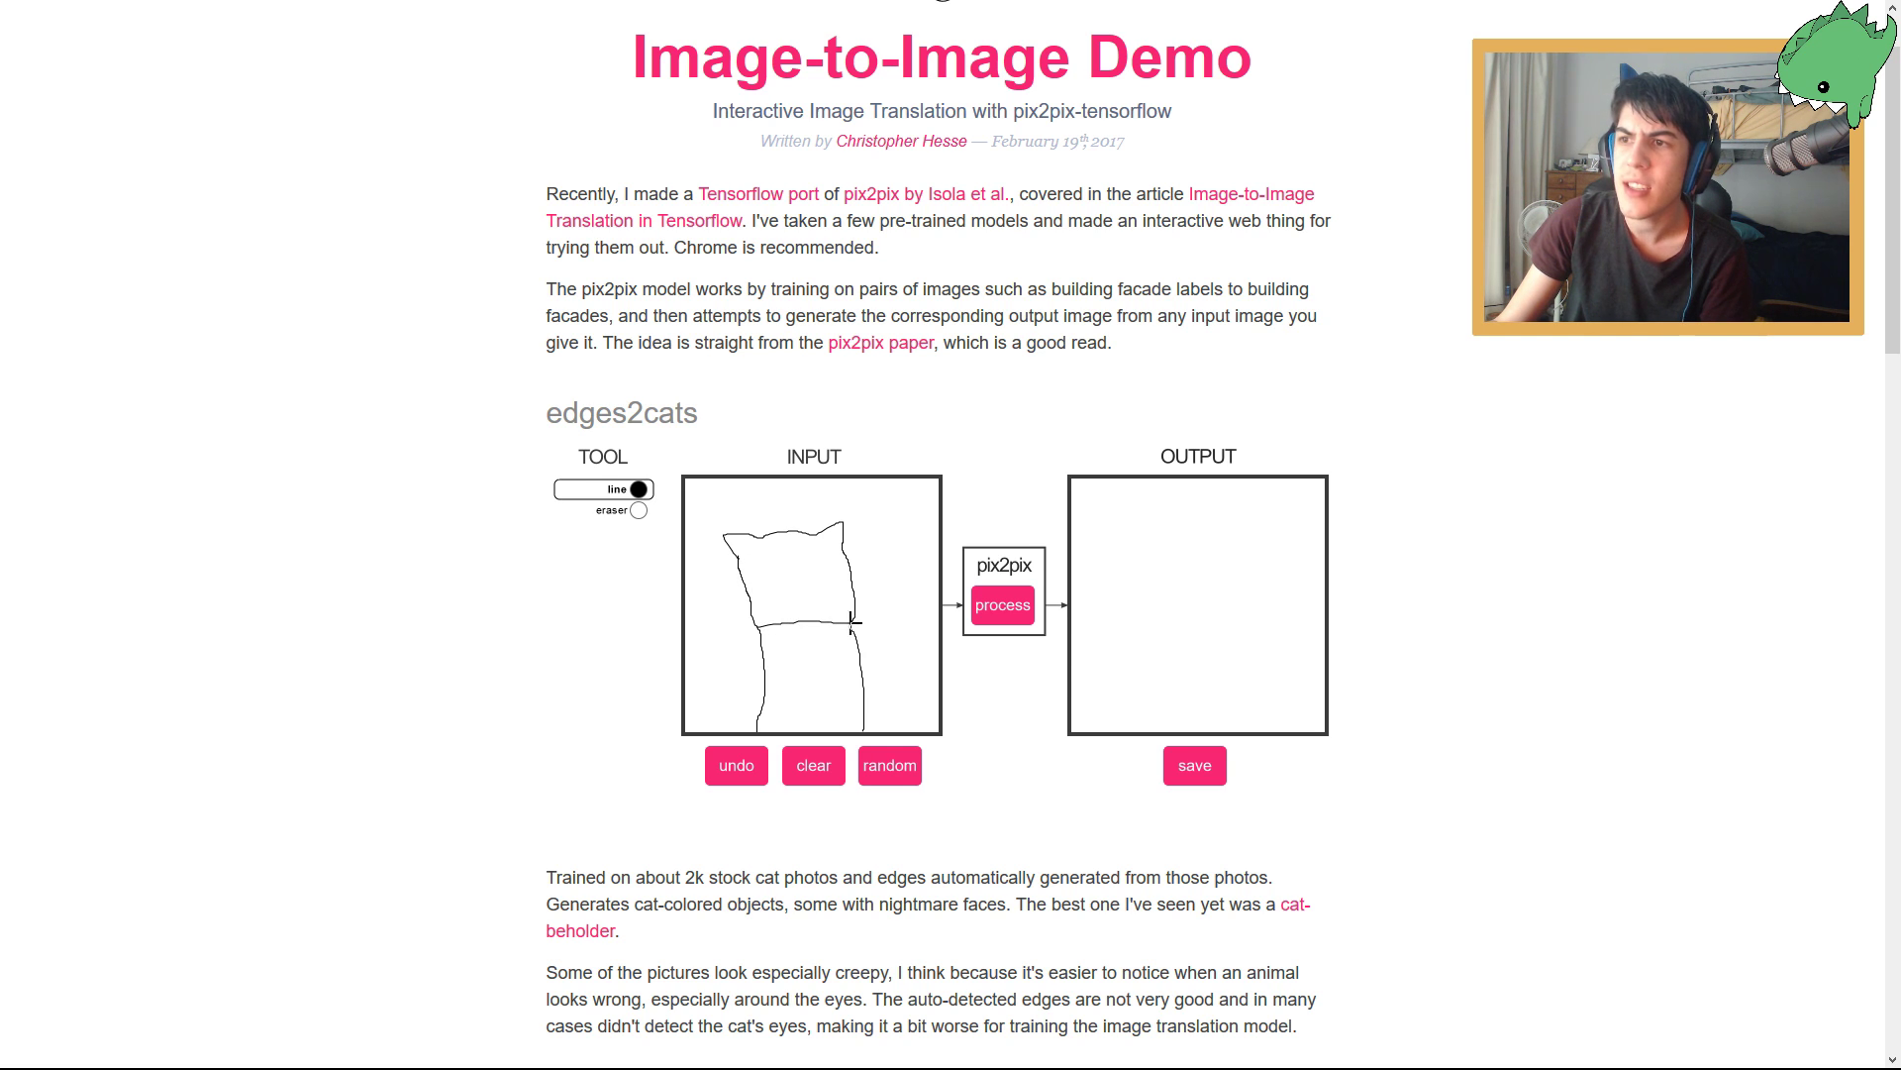
Add a collar line across the cat's neck, then wipe both edges2cats panels clean.
{"action": "left_click_drag", "start_coordinate": [761, 637], "coordinate": [834, 624]}
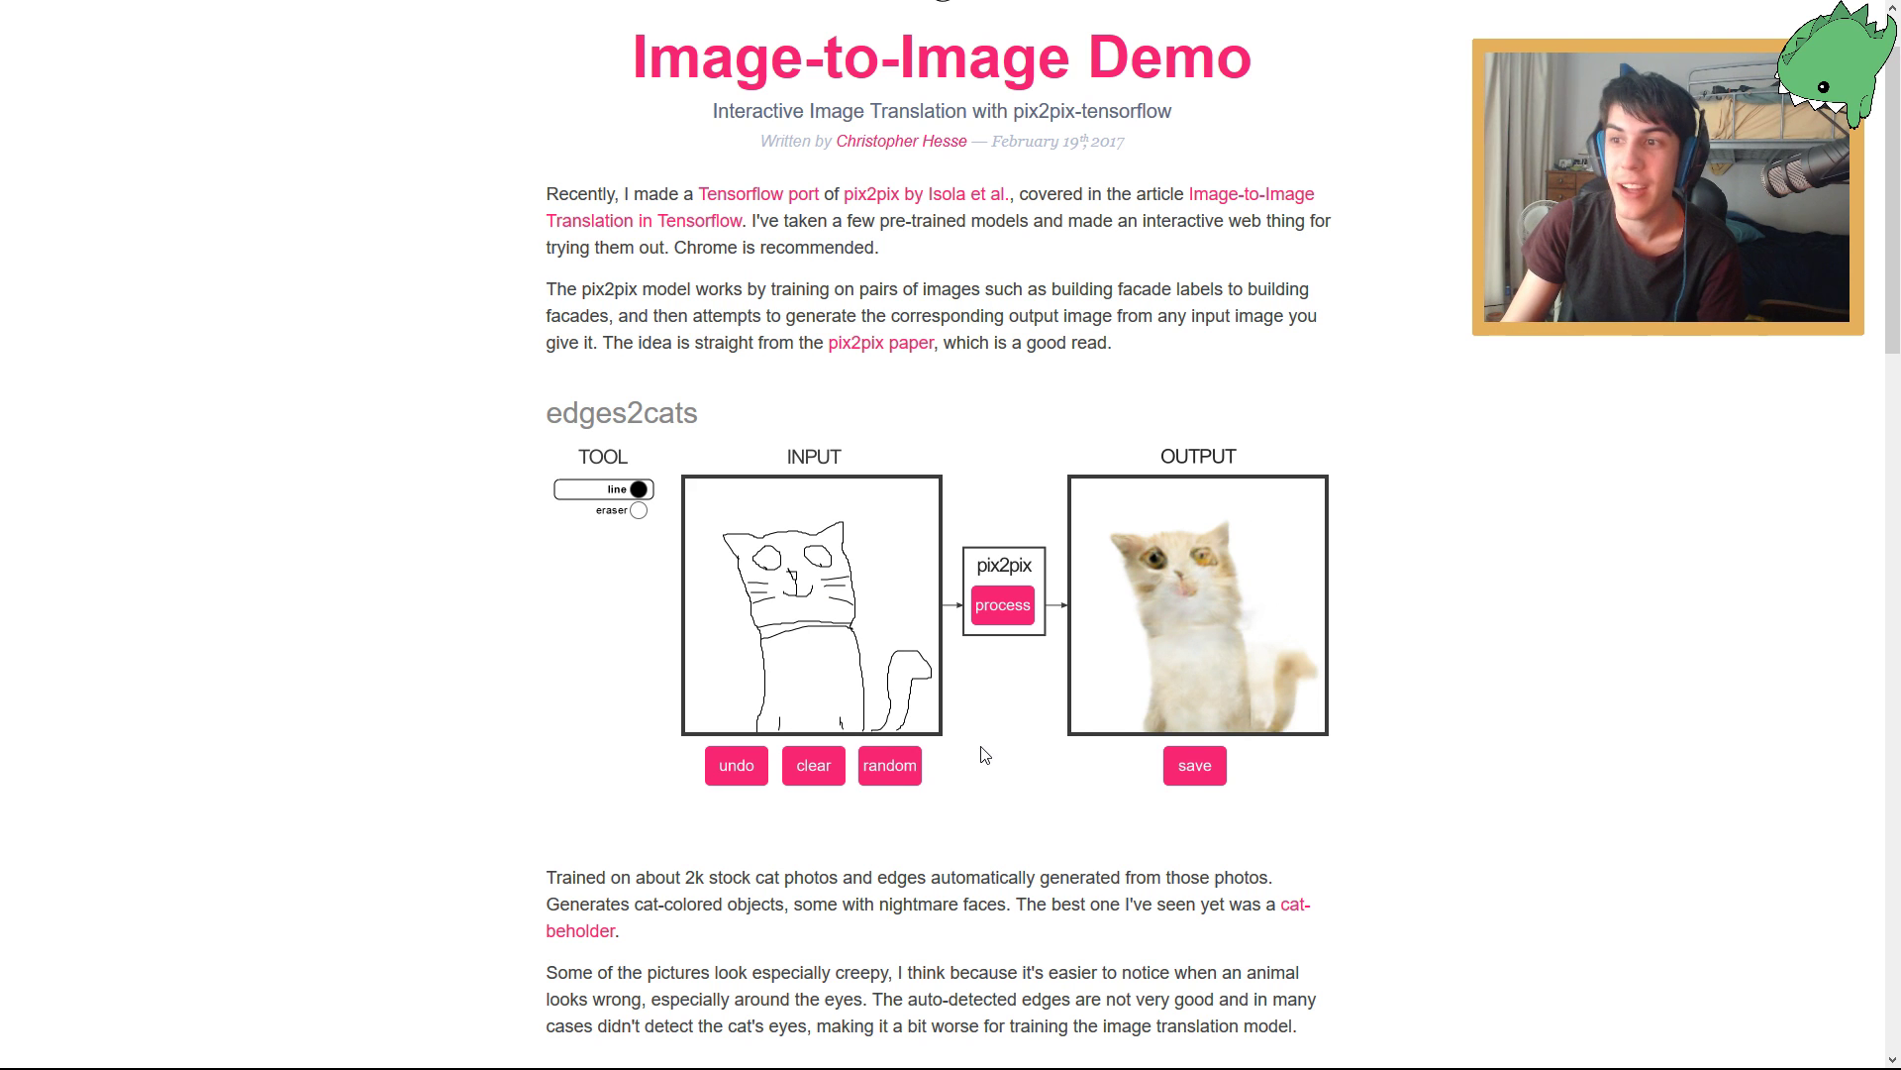
{"action": "left_click", "coordinate": [812, 772]}
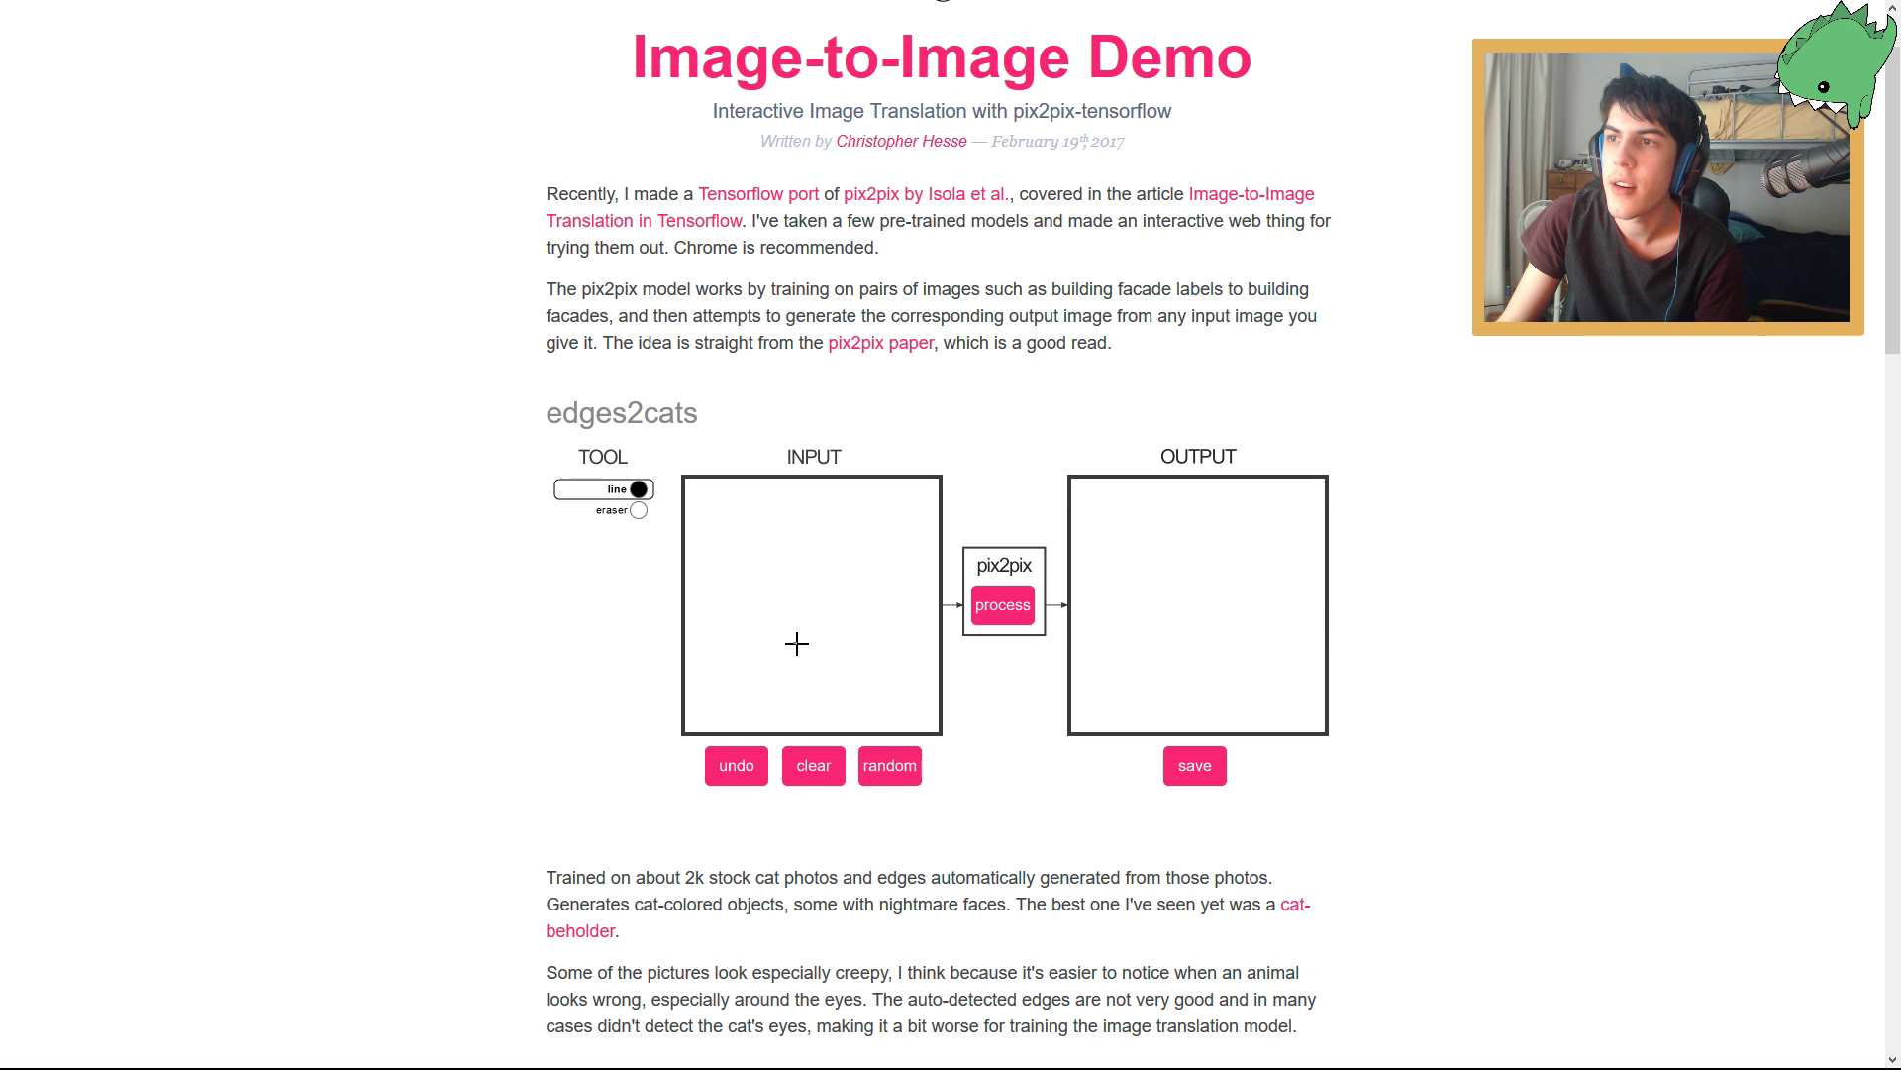
Sketch a lying cat's outstretched leg, head and back, undoing and redrawing a misplaced eye.
{"action": "mouse_move", "coordinate": [797, 644]}
{"action": "left_mouse_down"}
{"action": "mouse_move", "coordinate": [826, 653]}
{"action": "mouse_move", "coordinate": [779, 657]}
{"action": "mouse_move", "coordinate": [802, 681]}
{"action": "mouse_move", "coordinate": [684, 650]}
{"action": "left_mouse_up"}
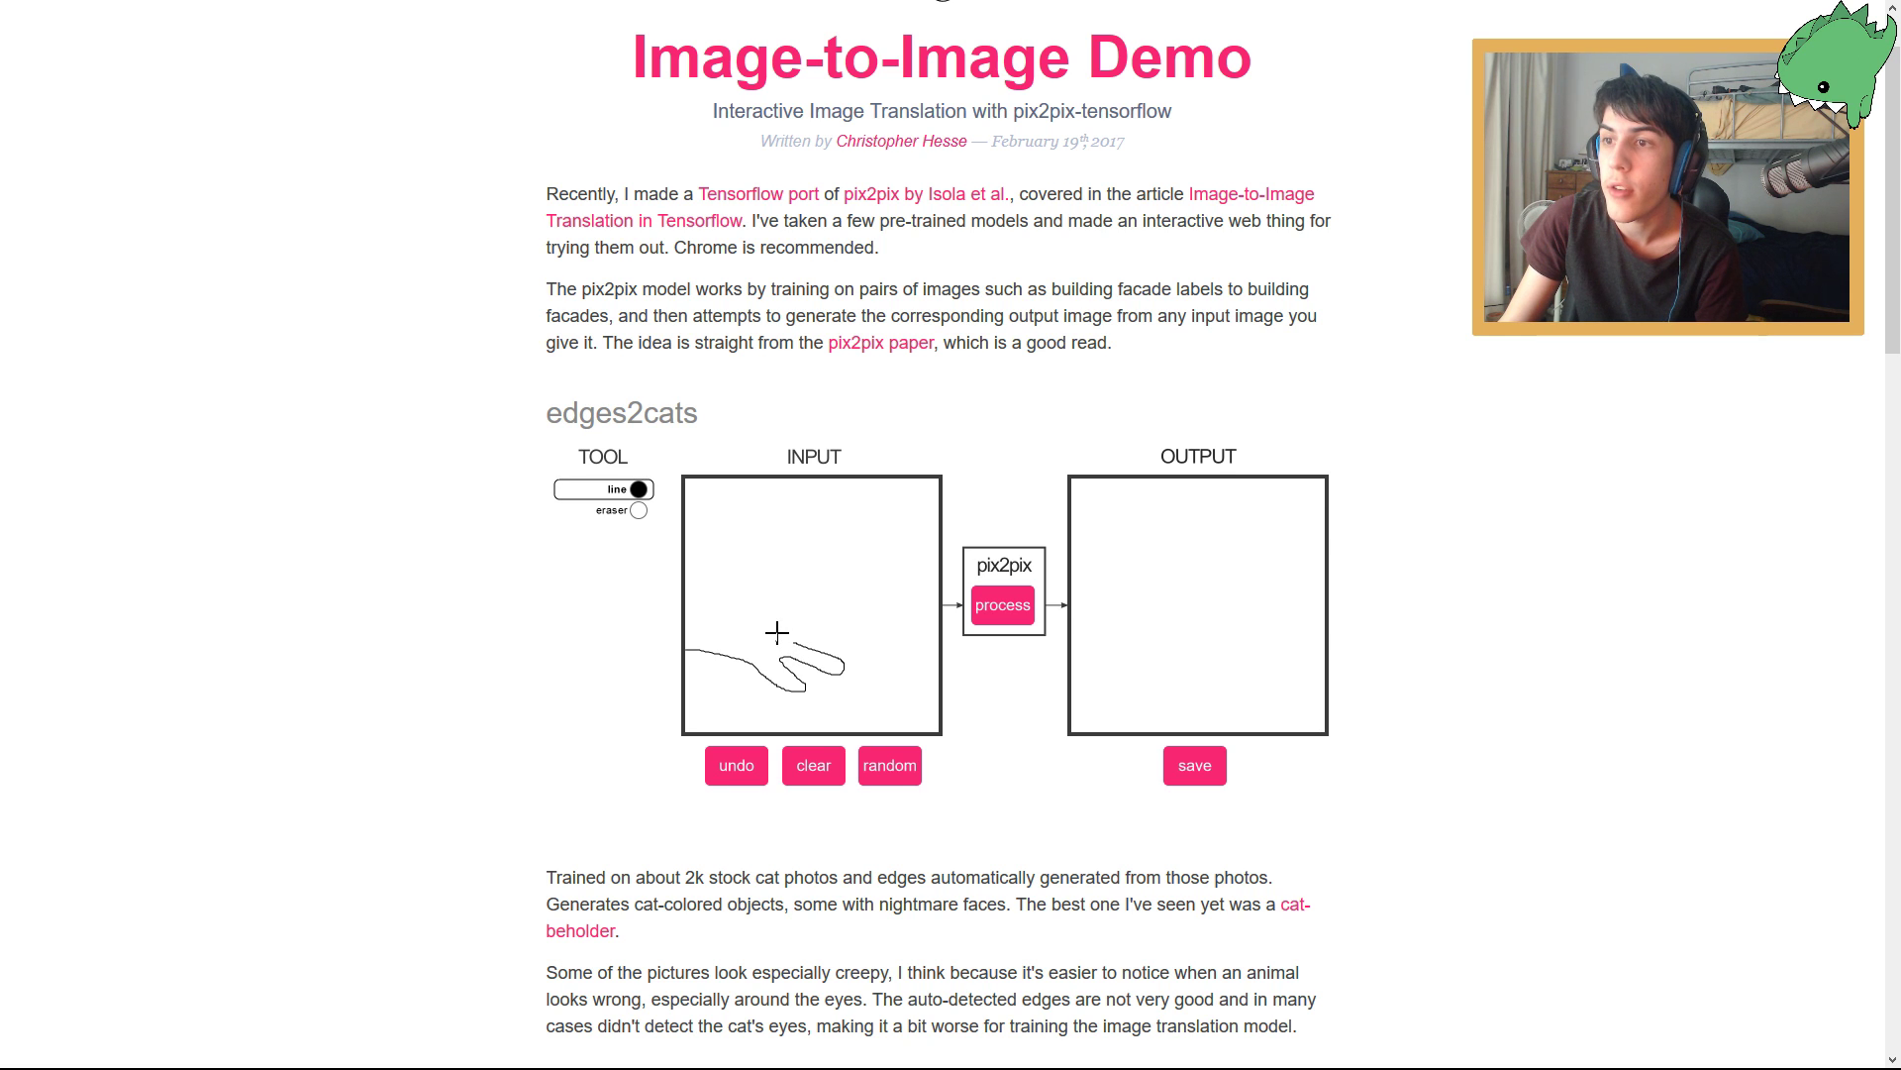
{"action": "left_click_drag", "start_coordinate": [802, 615], "coordinate": [812, 585]}
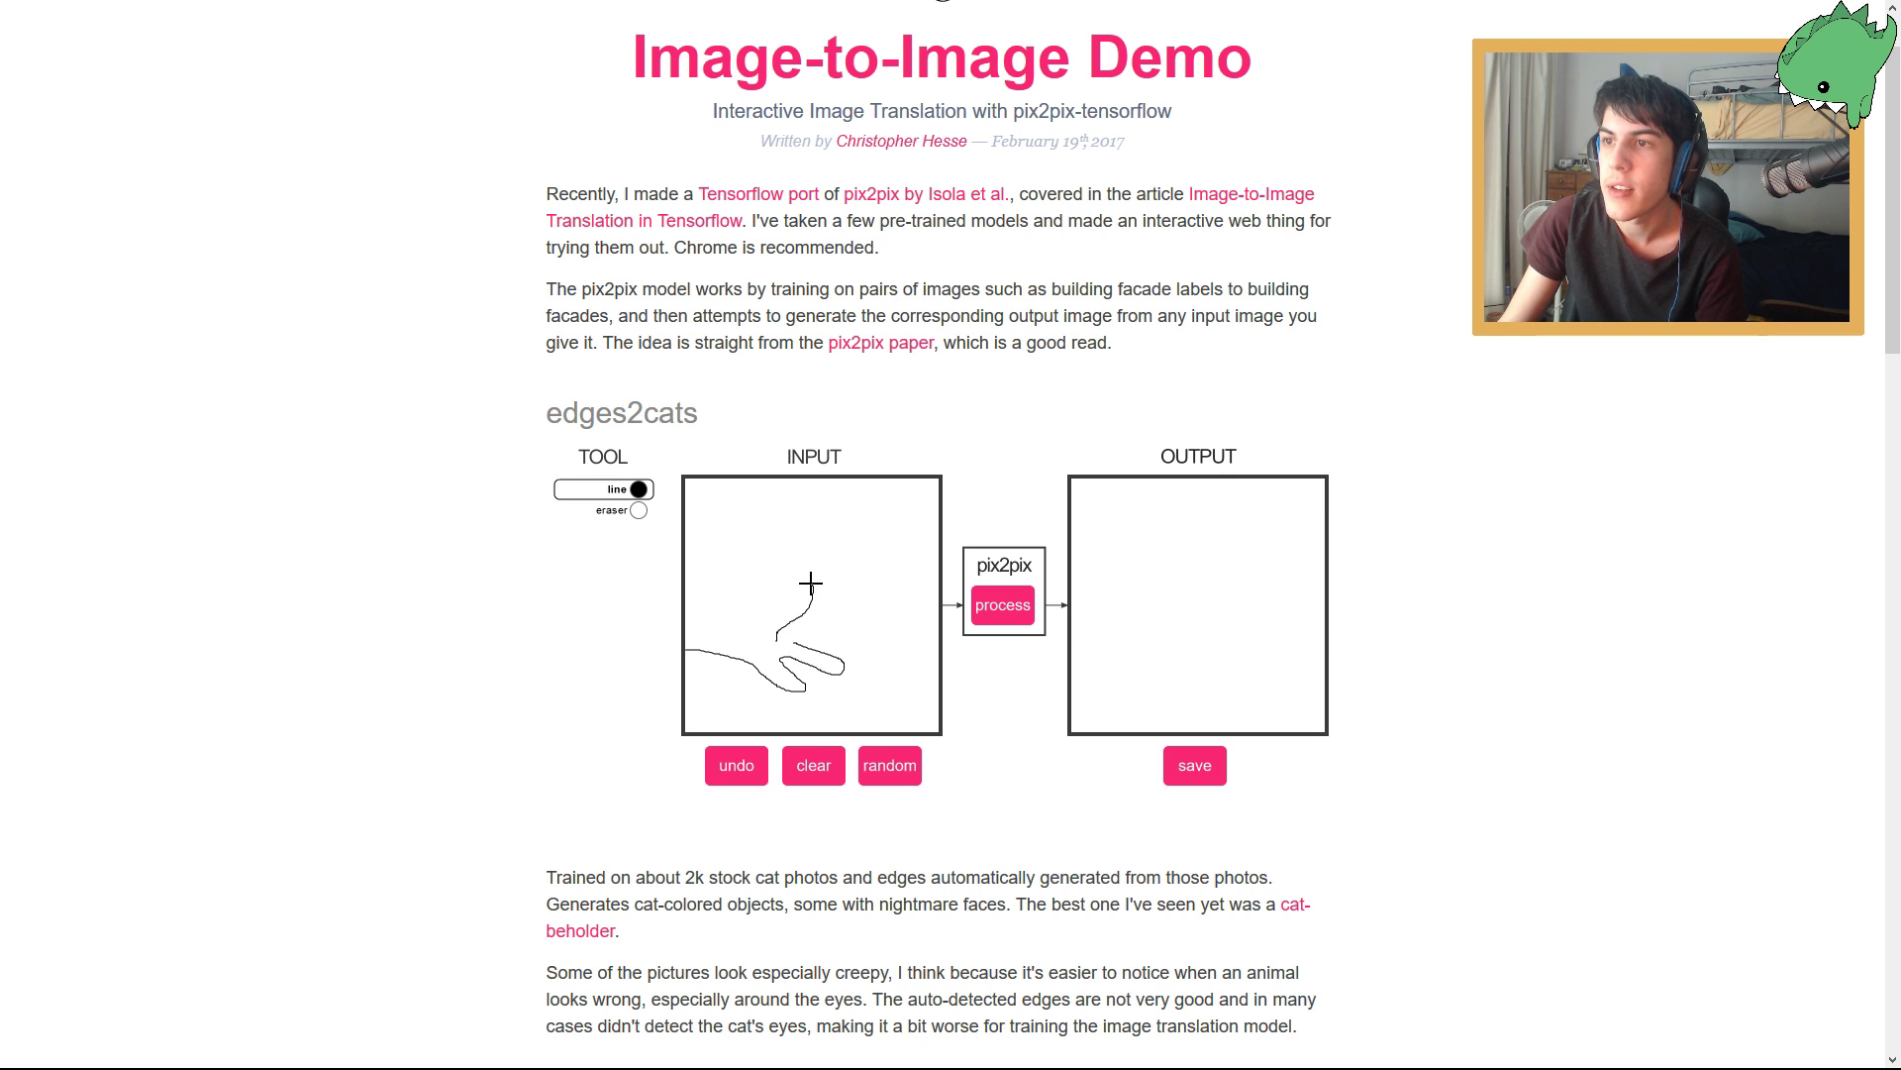
{"action": "mouse_move", "coordinate": [788, 558]}
{"action": "left_mouse_down"}
{"action": "mouse_move", "coordinate": [776, 538]}
{"action": "mouse_move", "coordinate": [691, 573]}
{"action": "left_mouse_up"}
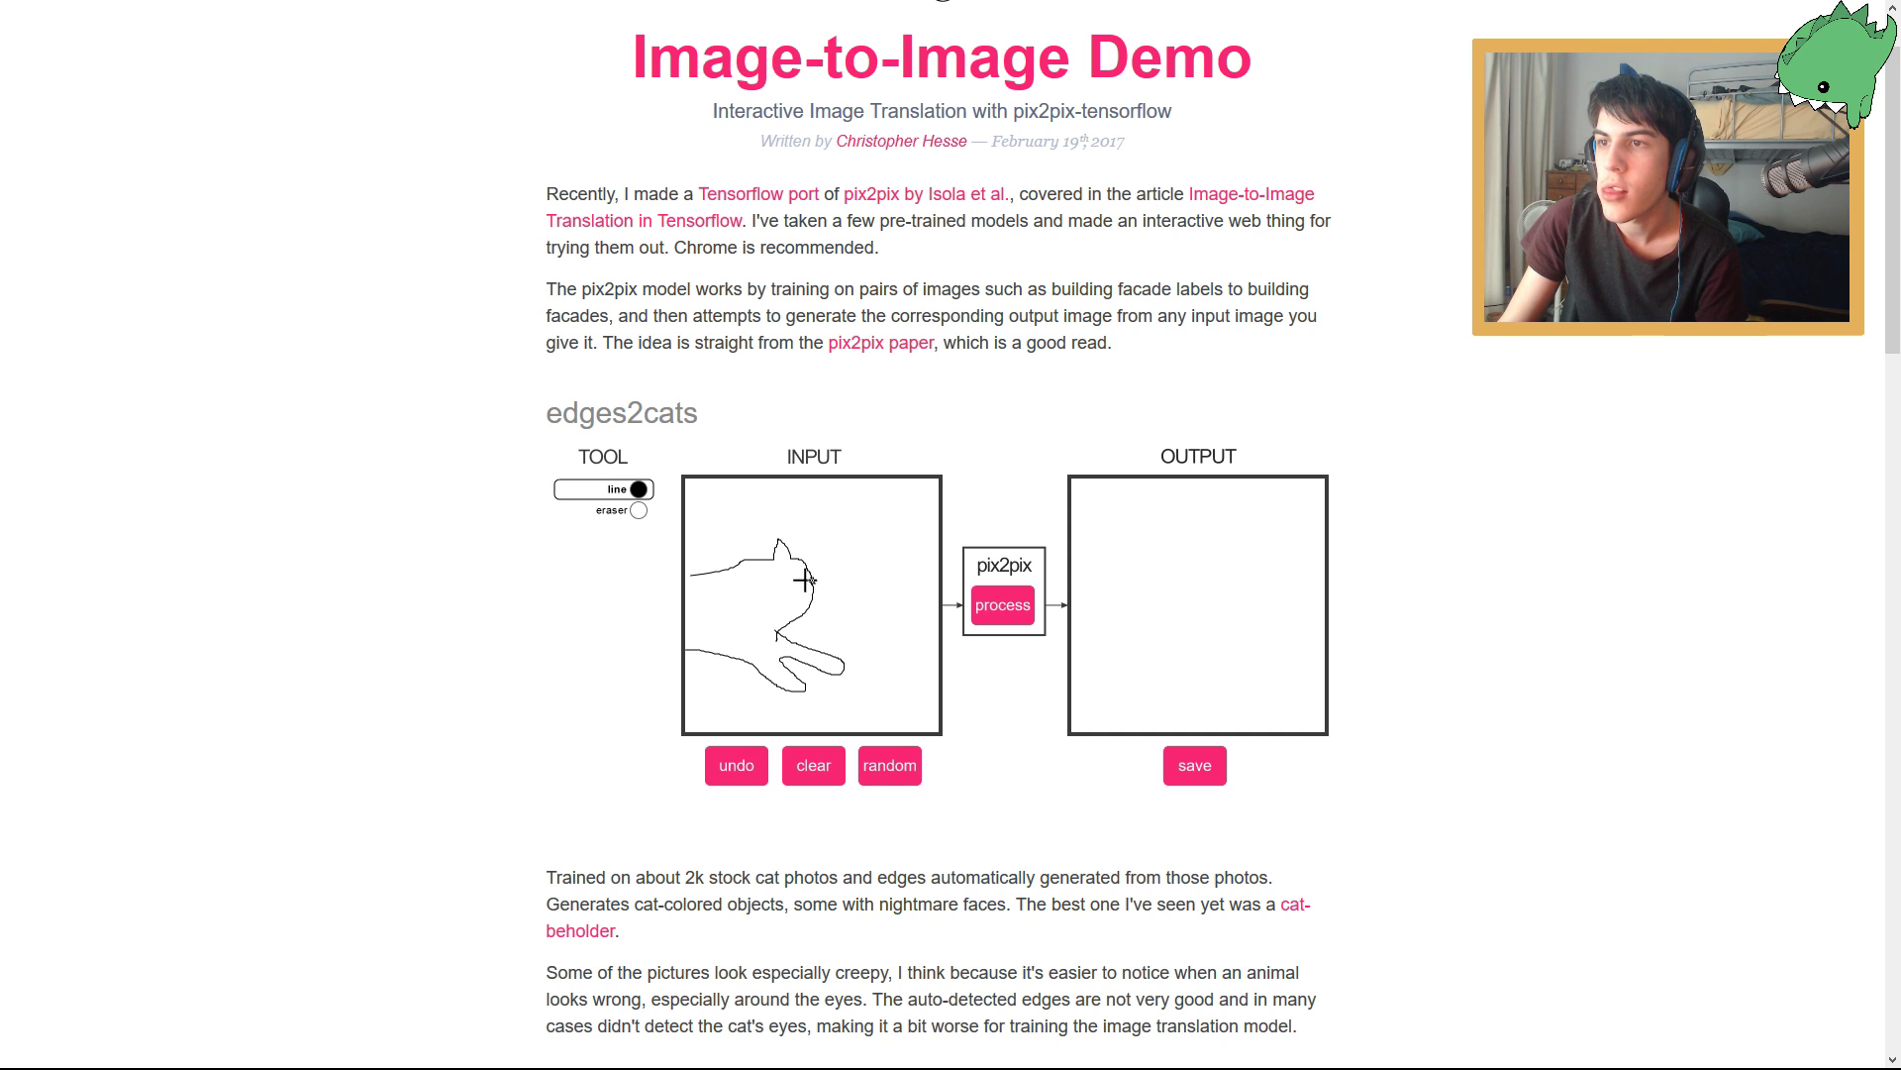
{"action": "left_click_drag", "start_coordinate": [810, 578], "coordinate": [808, 576]}
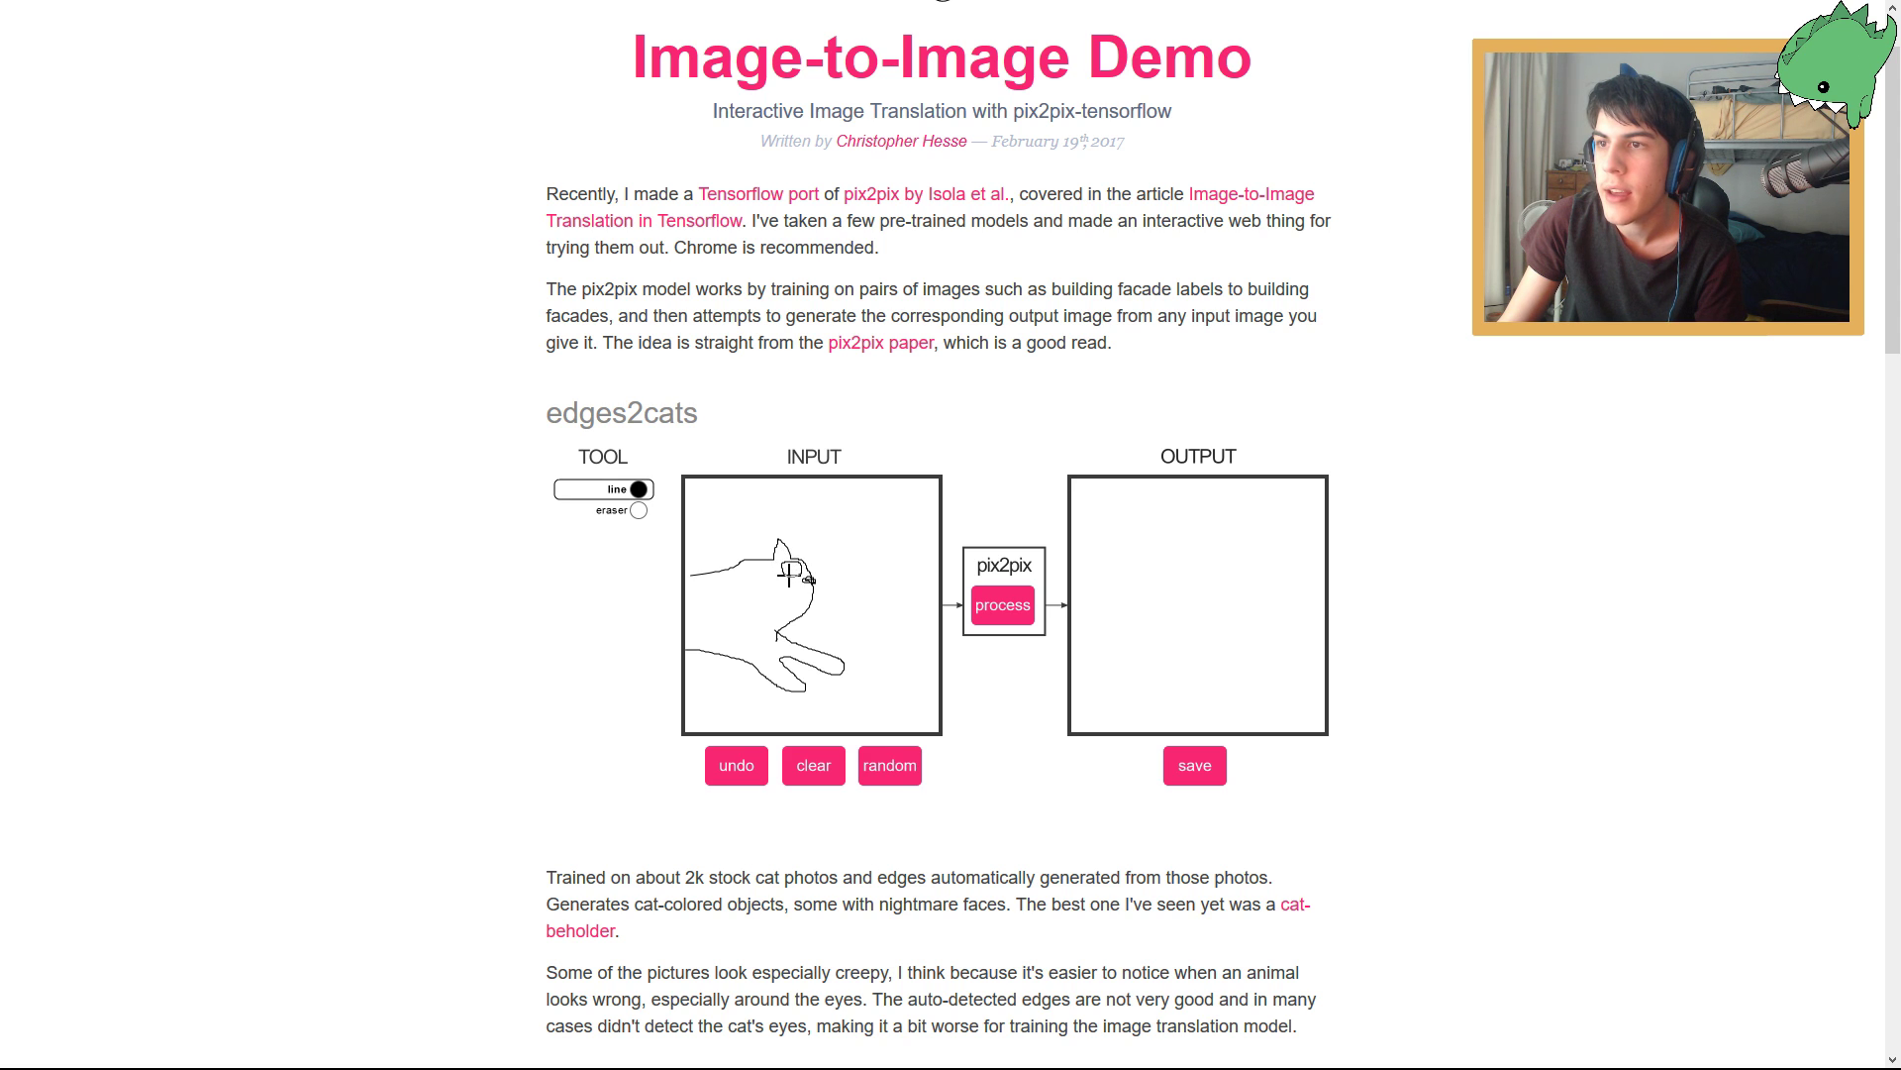
{"action": "left_click", "coordinate": [738, 767]}
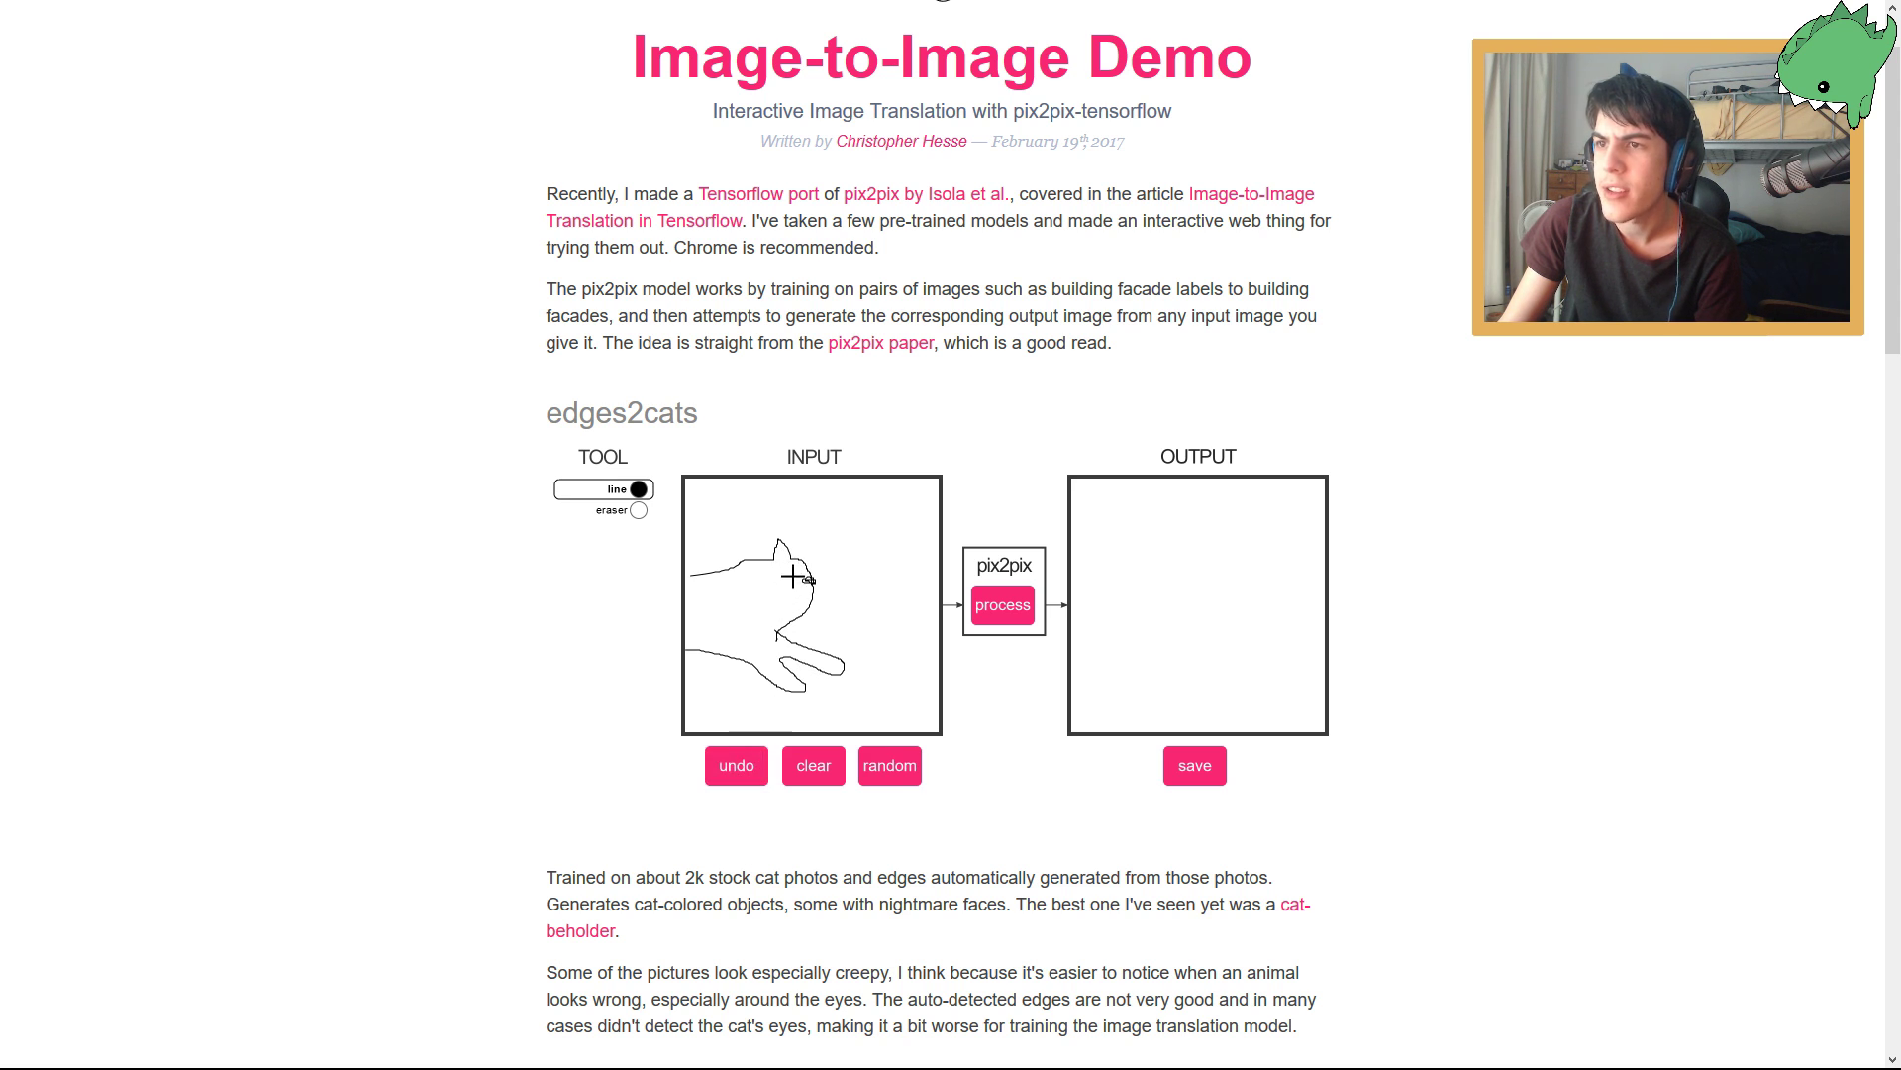
{"action": "left_click_drag", "start_coordinate": [787, 567], "coordinate": [788, 570]}
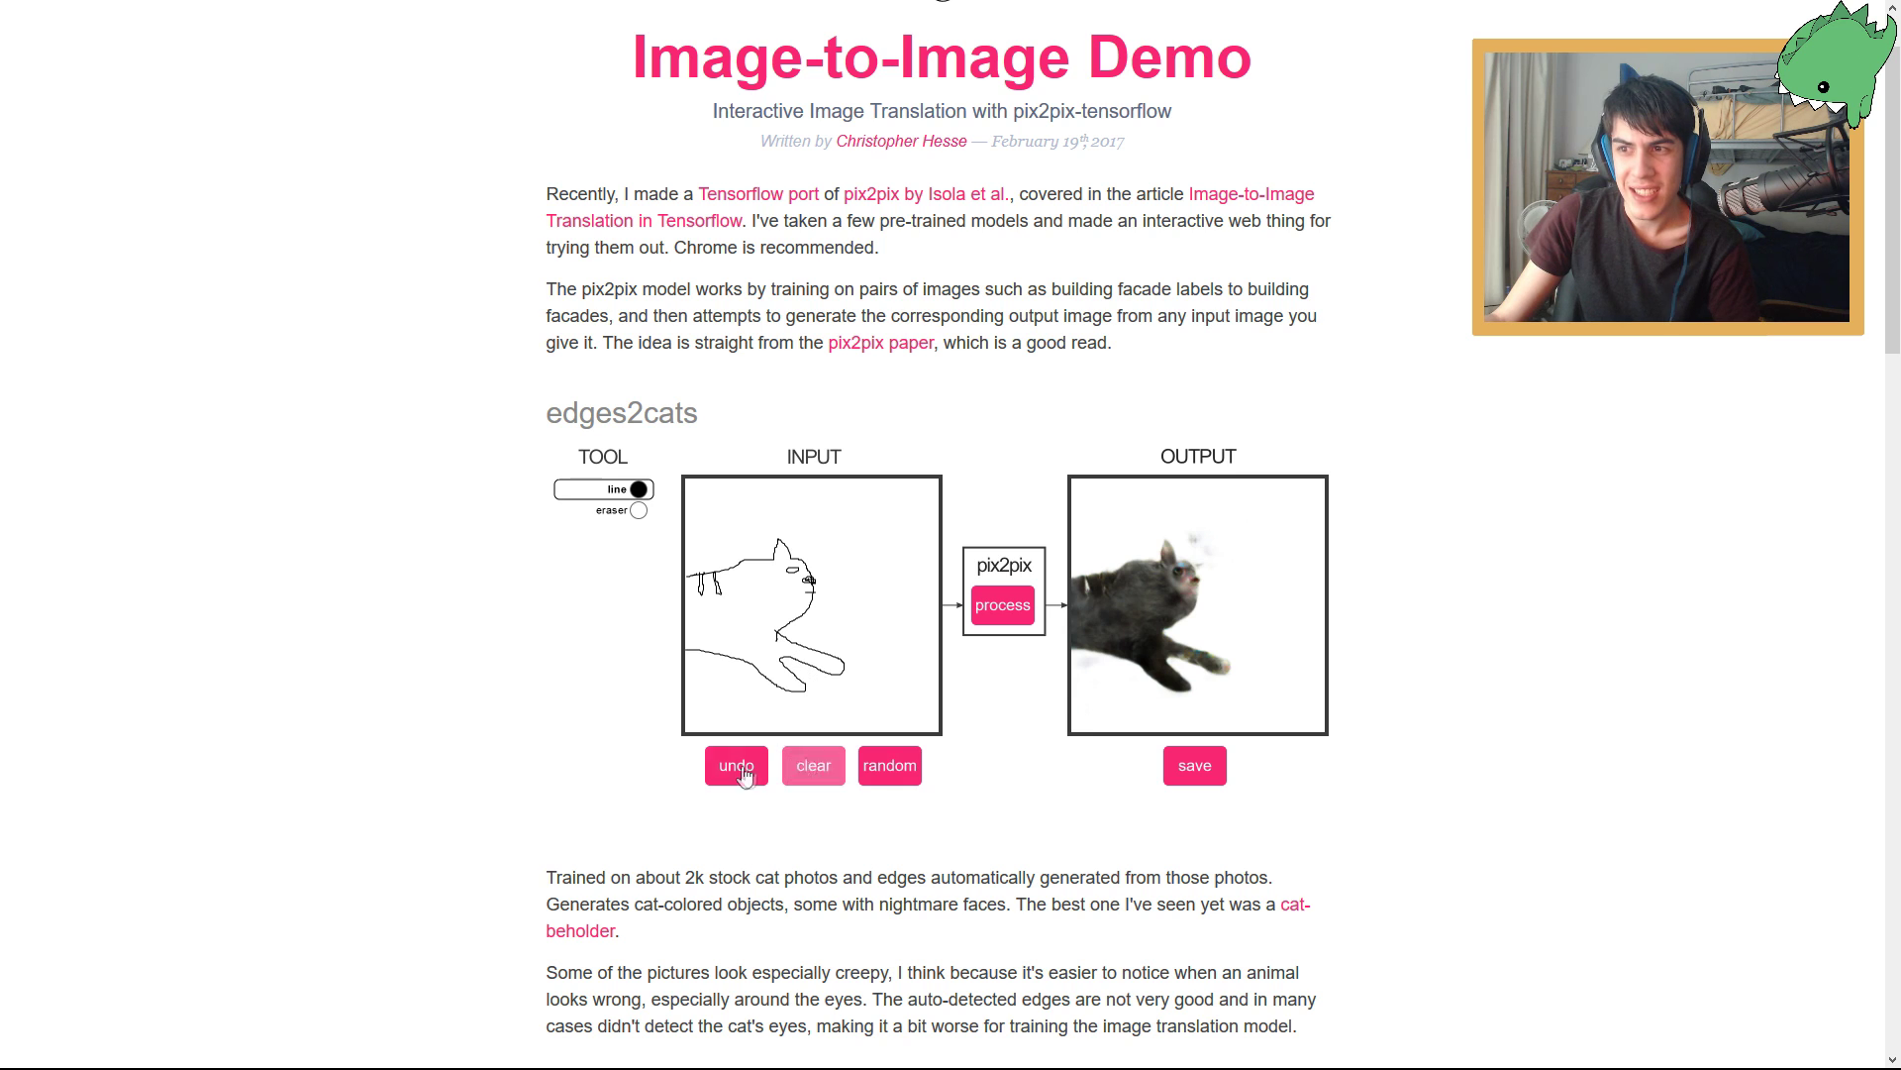
Render the lying cat, add a looping shape to its right, and render again.
{"action": "left_click", "coordinate": [1000, 616]}
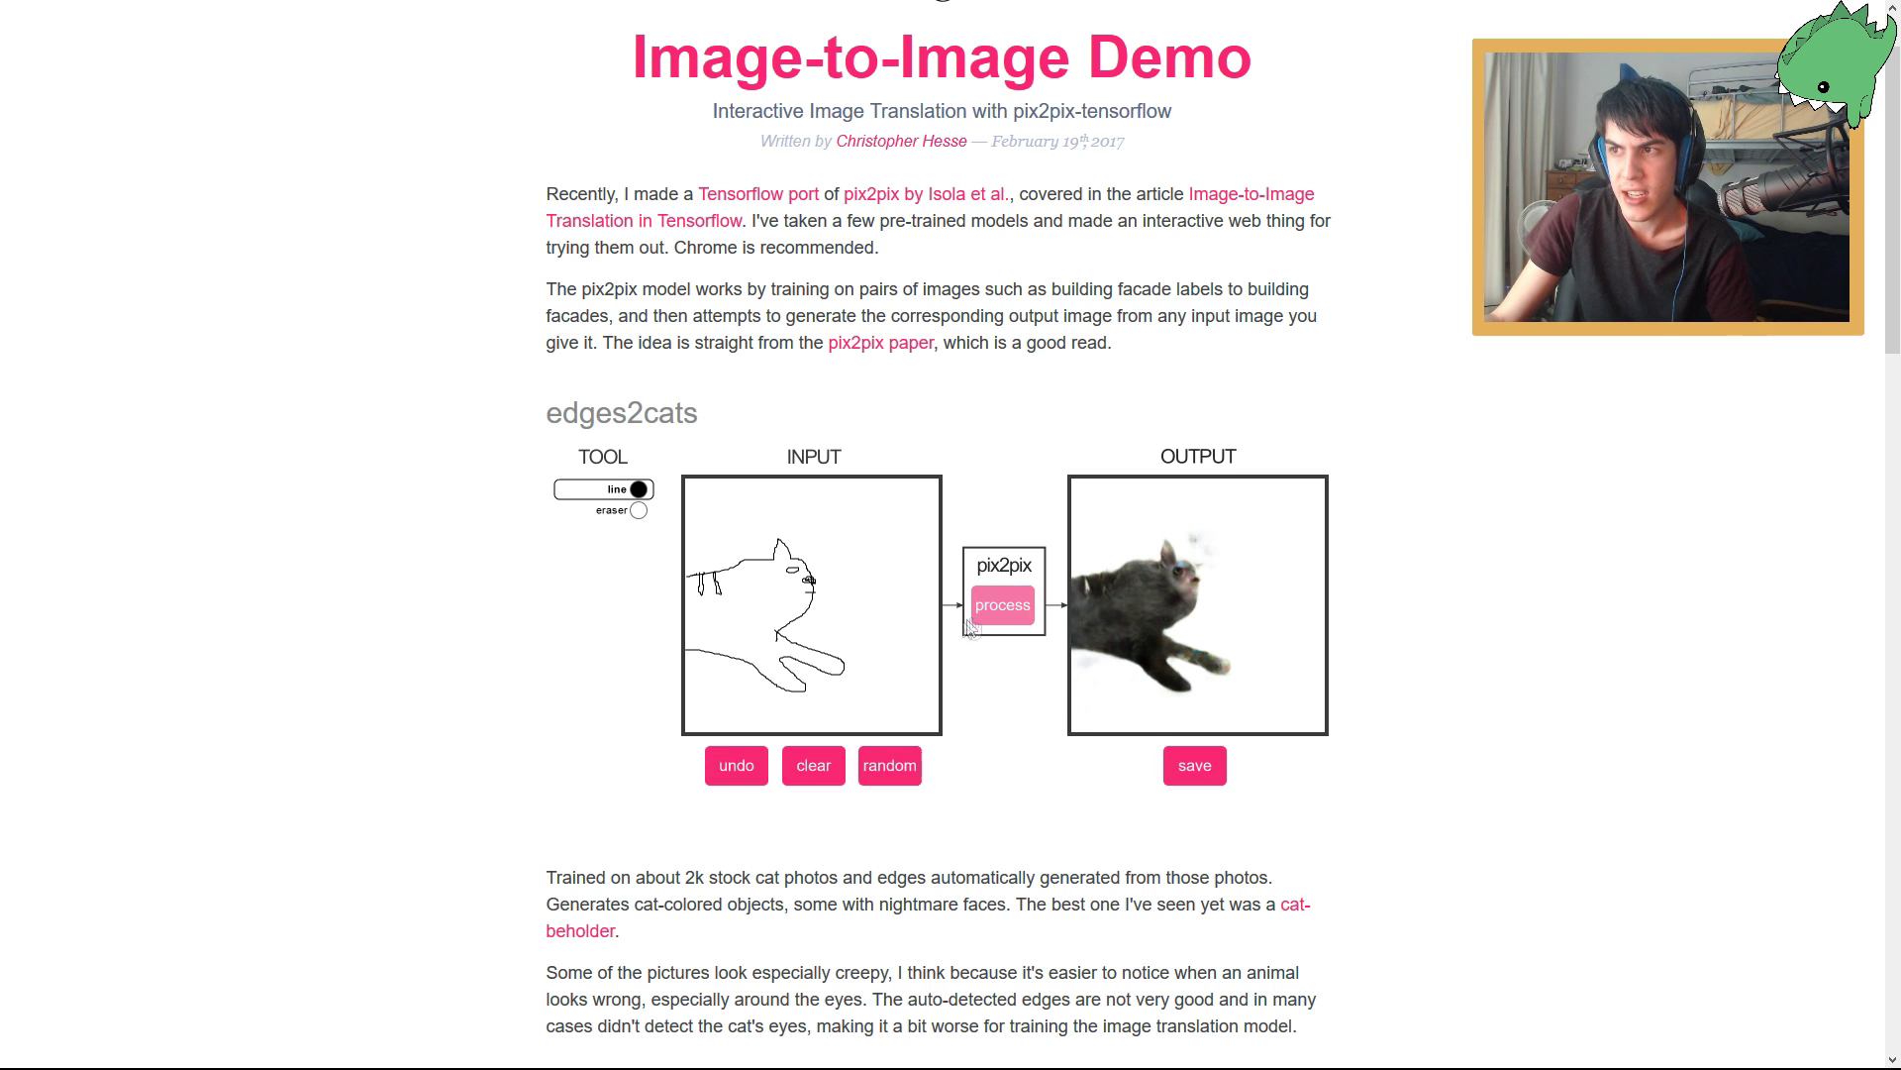
{"action": "mouse_move", "coordinate": [852, 535]}
{"action": "left_mouse_down"}
{"action": "mouse_move", "coordinate": [900, 561]}
{"action": "mouse_move", "coordinate": [838, 512]}
{"action": "mouse_move", "coordinate": [923, 622]}
{"action": "mouse_move", "coordinate": [864, 575]}
{"action": "left_mouse_up"}
{"action": "left_click", "coordinate": [1003, 606]}
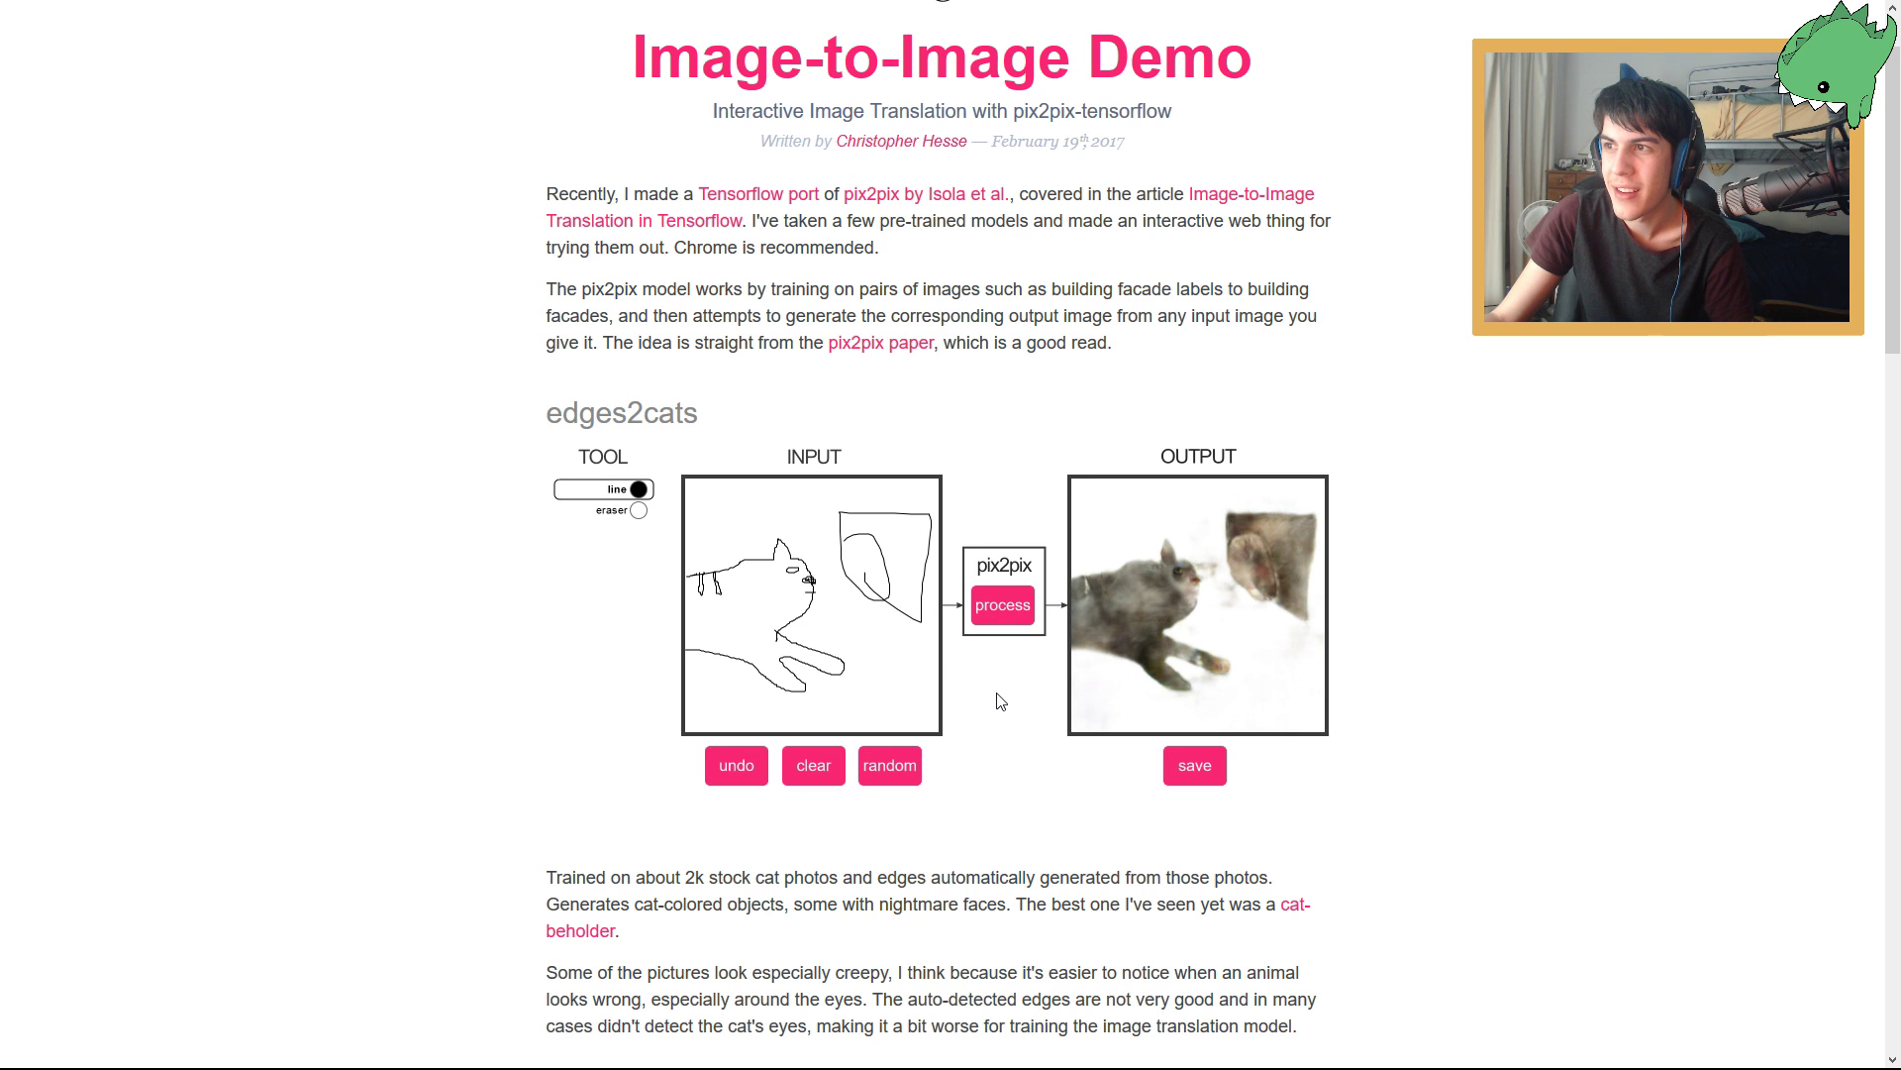
Clear the canvas and draw a face outline, redrawing it, with two eyes and hair.
{"action": "left_click", "coordinate": [833, 767]}
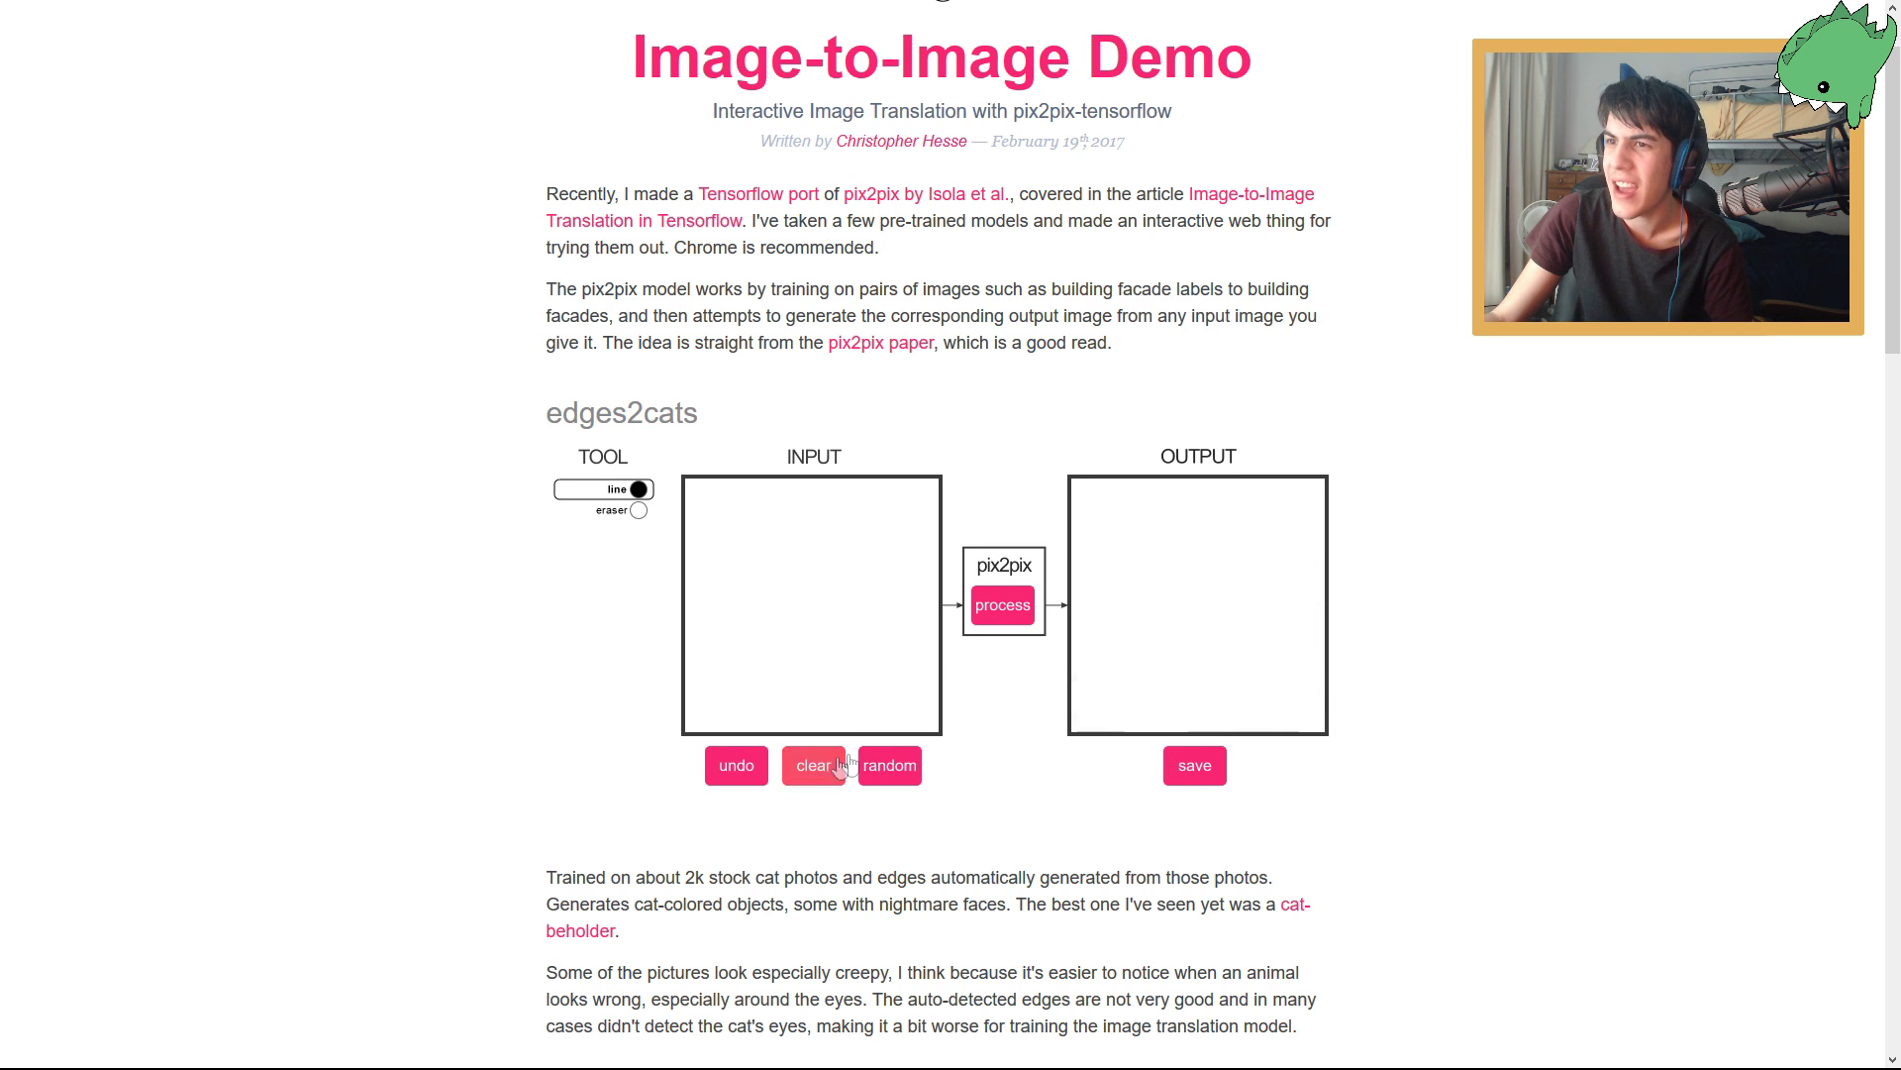
{"action": "mouse_move", "coordinate": [808, 678]}
{"action": "left_mouse_down"}
{"action": "mouse_move", "coordinate": [776, 536]}
{"action": "mouse_move", "coordinate": [788, 663]}
{"action": "mouse_move", "coordinate": [781, 535]}
{"action": "mouse_move", "coordinate": [836, 641]}
{"action": "mouse_move", "coordinate": [784, 663]}
{"action": "left_mouse_up"}
{"action": "left_click", "coordinate": [820, 758]}
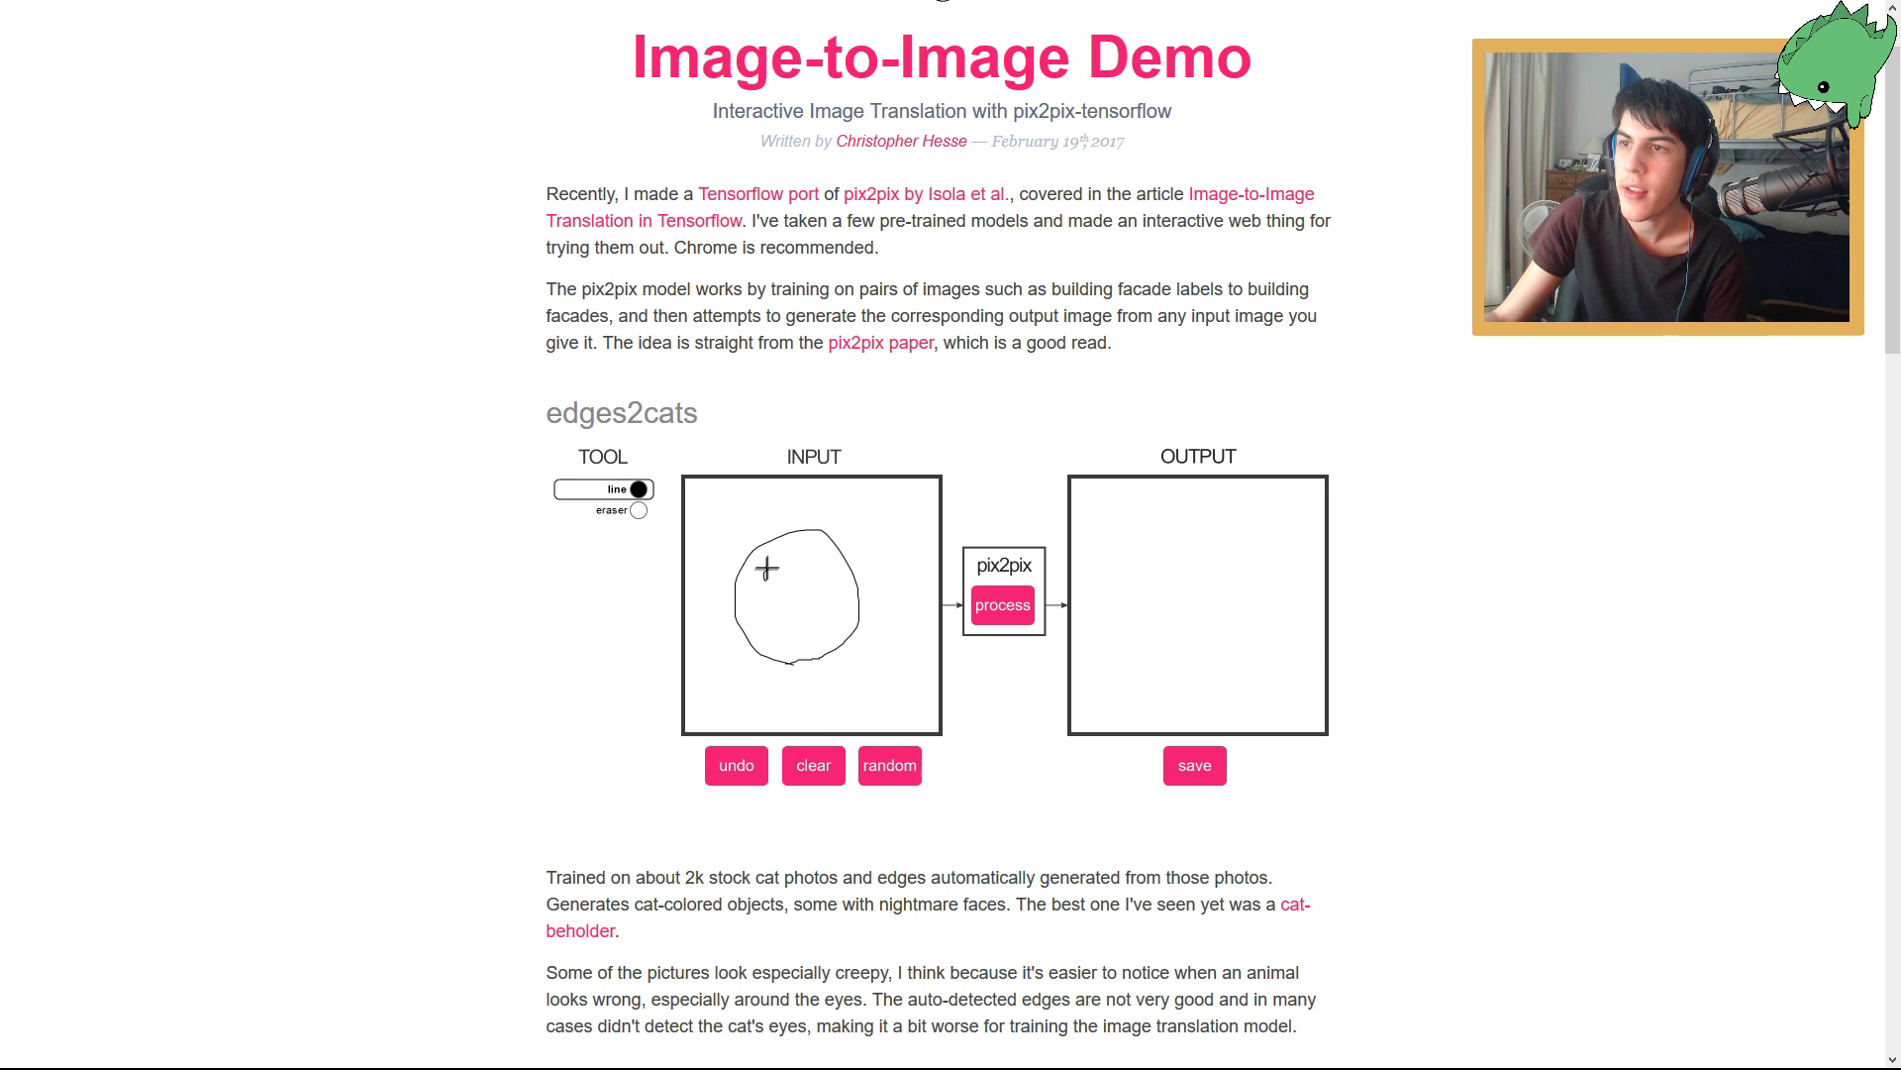
{"action": "mouse_move", "coordinate": [767, 567]}
{"action": "left_mouse_down"}
{"action": "mouse_move", "coordinate": [810, 588]}
{"action": "mouse_move", "coordinate": [804, 564]}
{"action": "mouse_move", "coordinate": [770, 627]}
{"action": "left_mouse_up"}
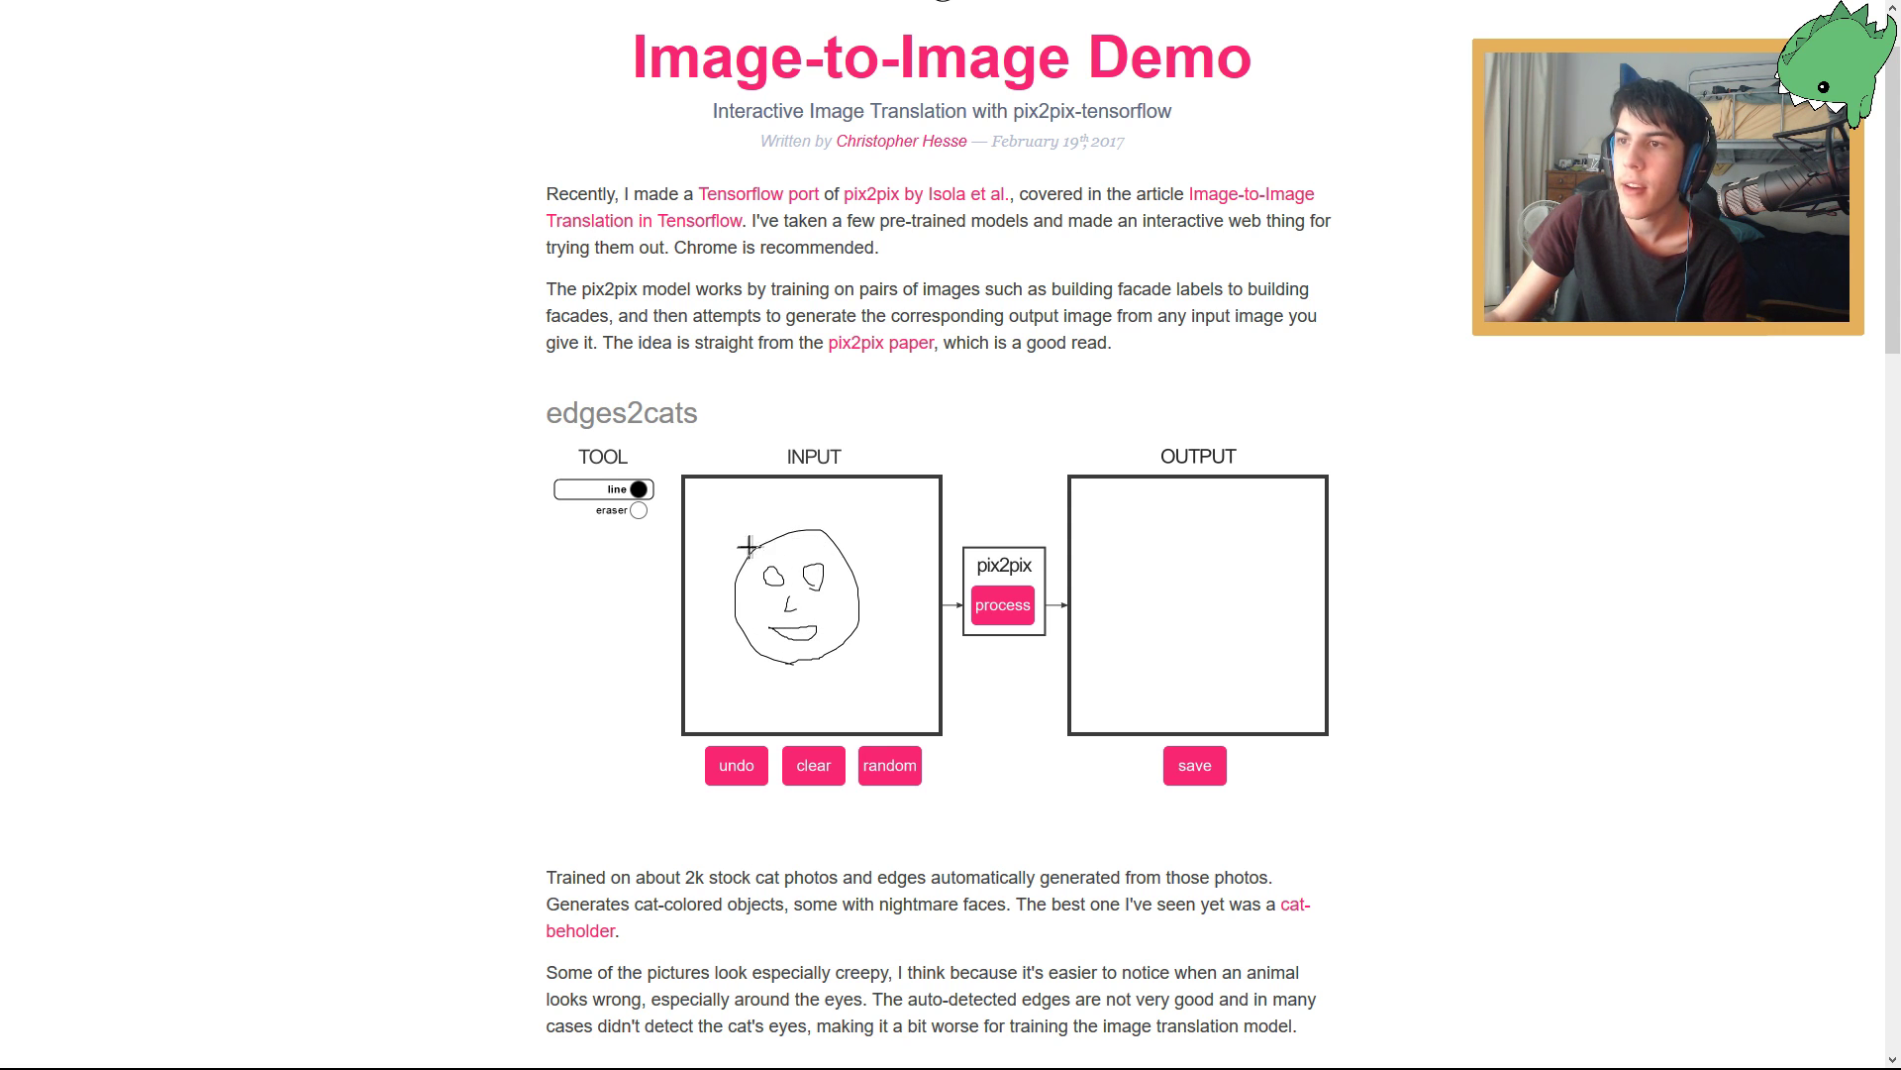
{"action": "mouse_move", "coordinate": [758, 548]}
{"action": "left_mouse_down"}
{"action": "mouse_move", "coordinate": [737, 599]}
{"action": "mouse_move", "coordinate": [758, 551]}
{"action": "mouse_move", "coordinate": [800, 530]}
{"action": "mouse_move", "coordinate": [861, 591]}
{"action": "mouse_move", "coordinate": [768, 569]}
{"action": "left_mouse_up"}
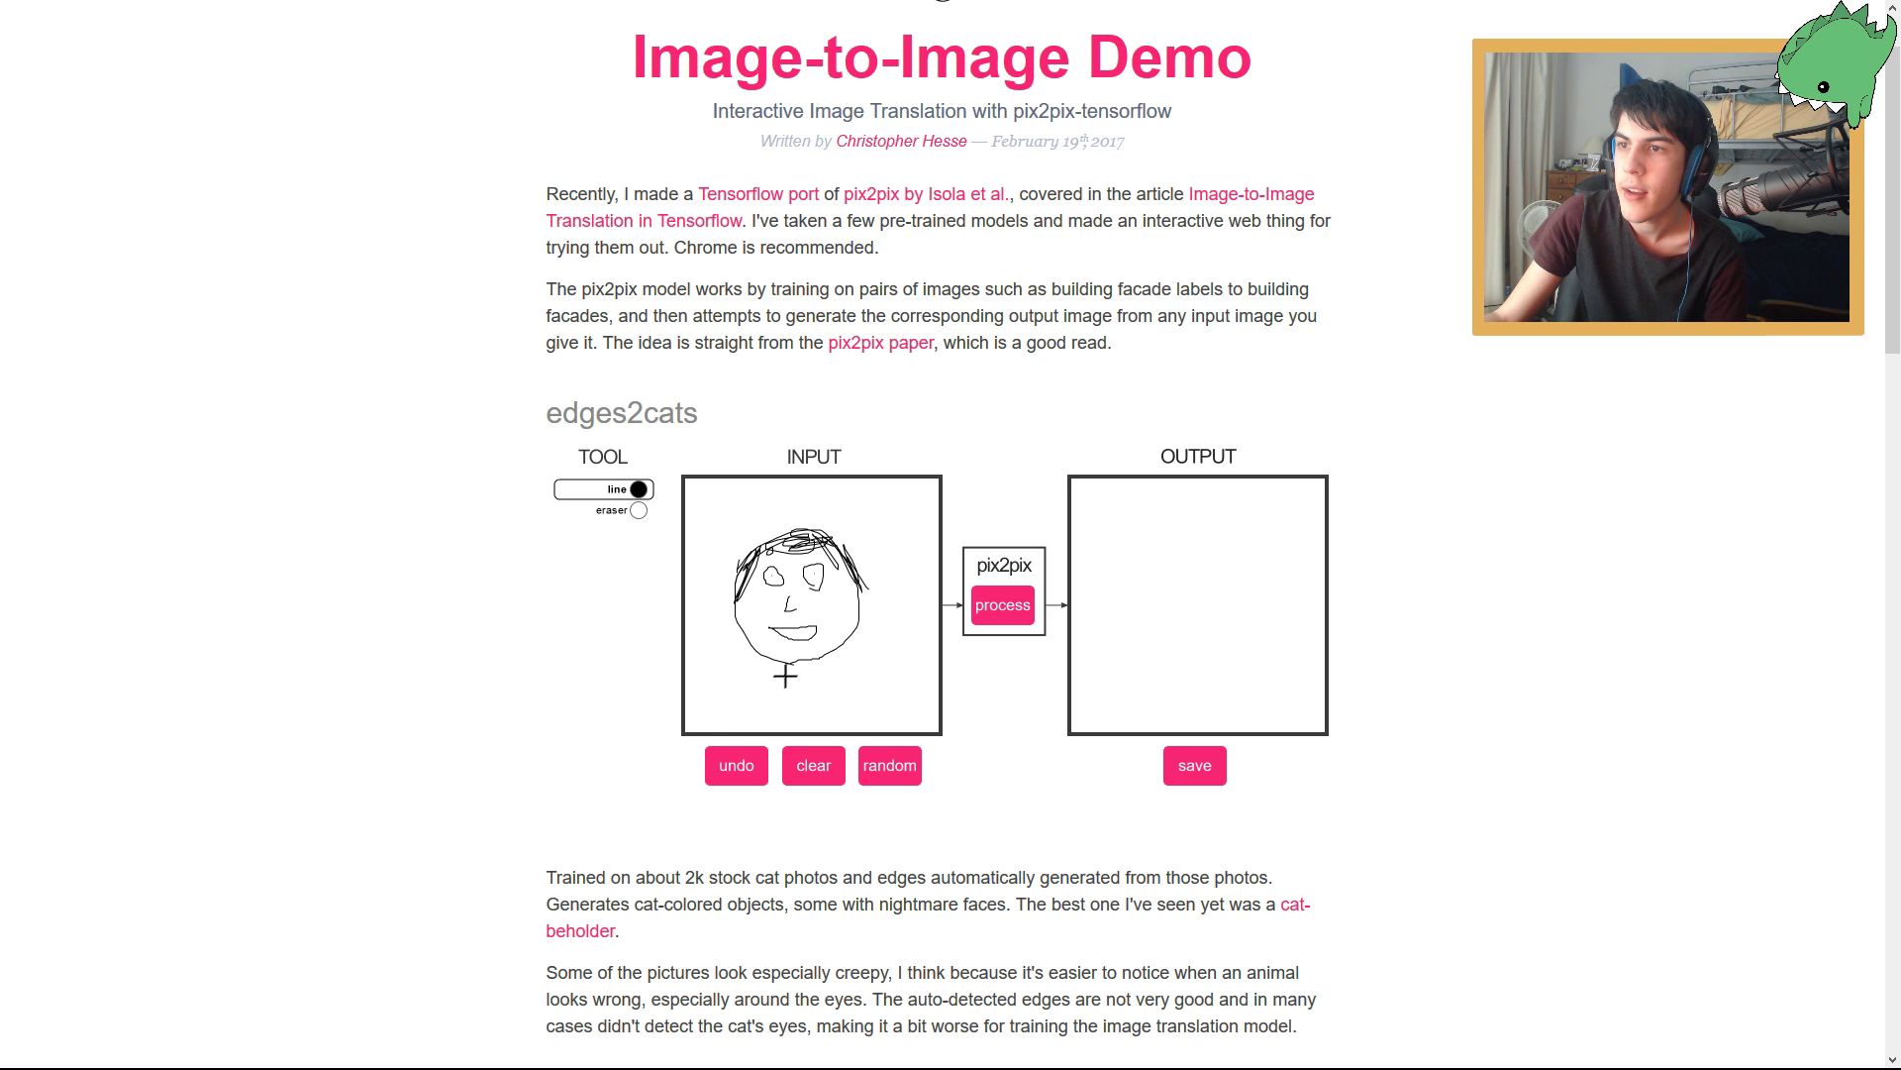
Add neck, shoulder and collar lines, render the portrait as a cat, then clear both panels.
{"action": "left_click_drag", "start_coordinate": [765, 683], "coordinate": [680, 776]}
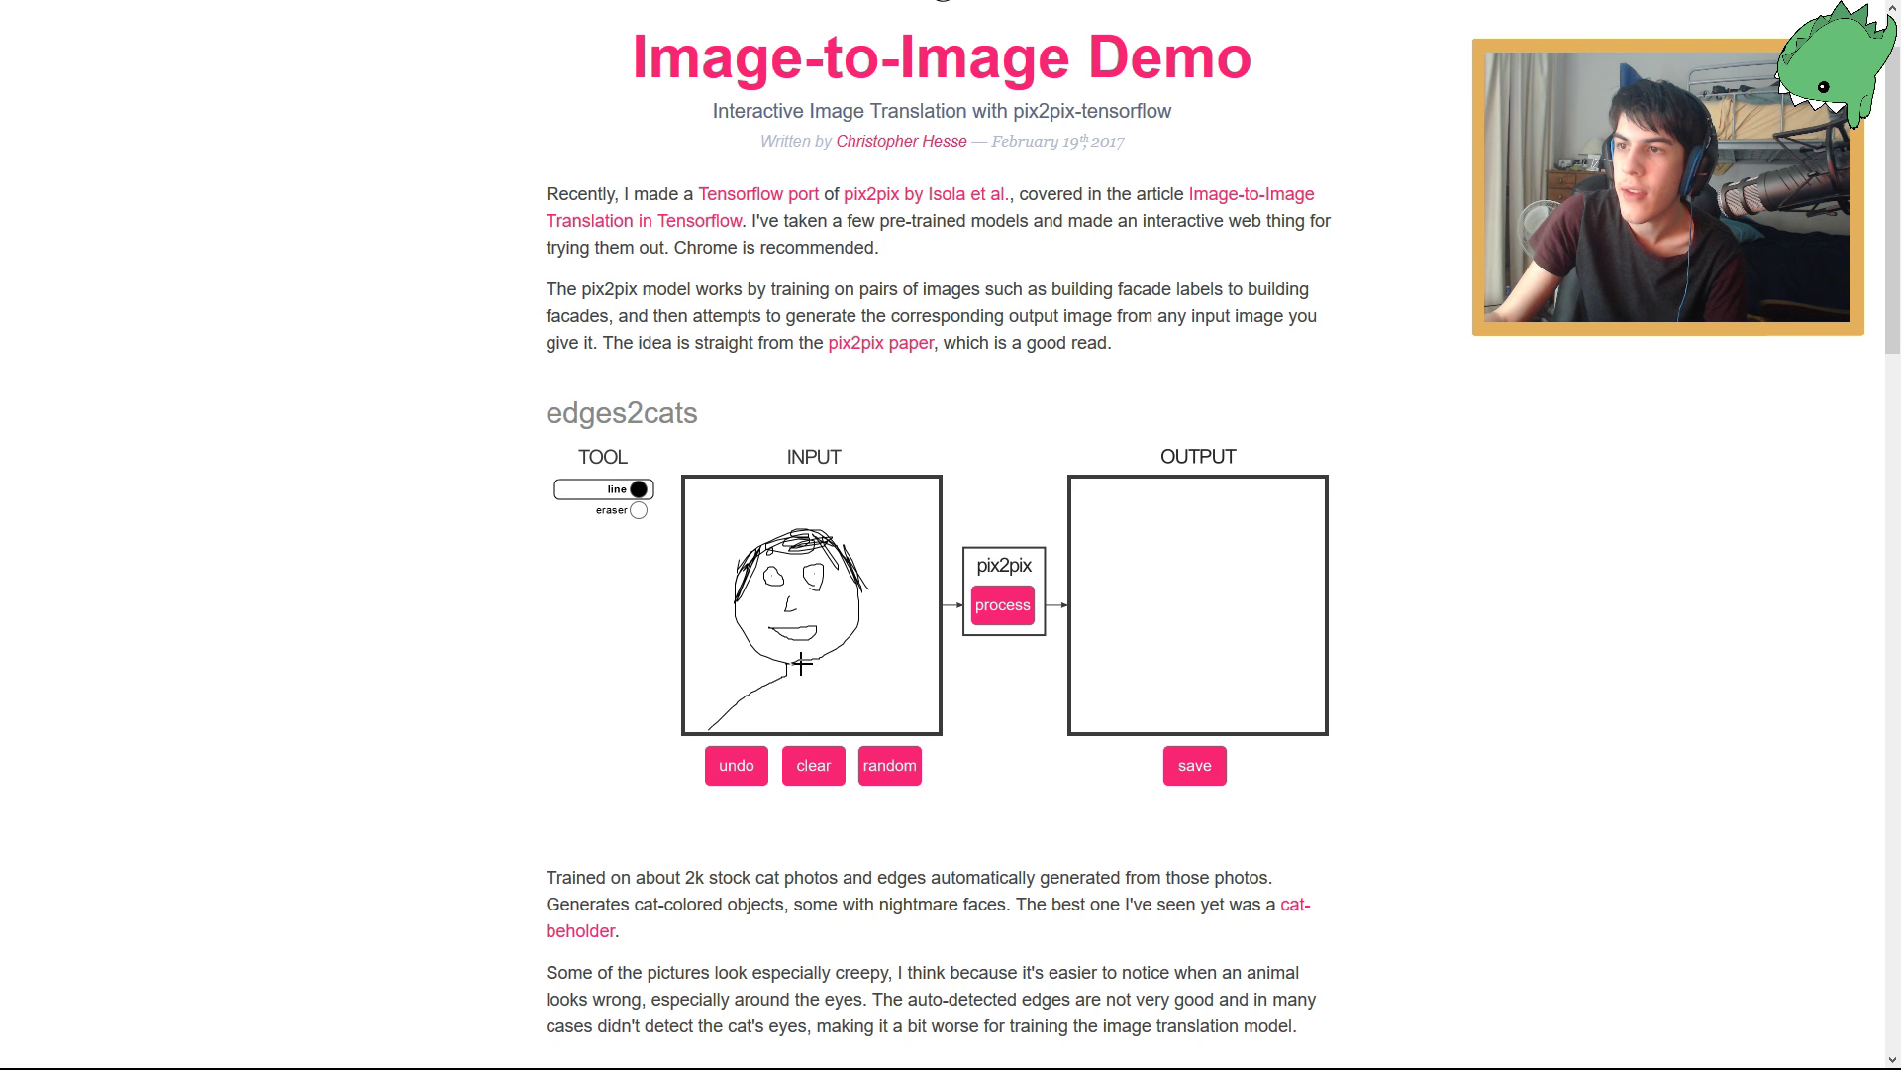
{"action": "left_click_drag", "start_coordinate": [801, 661], "coordinate": [884, 730]}
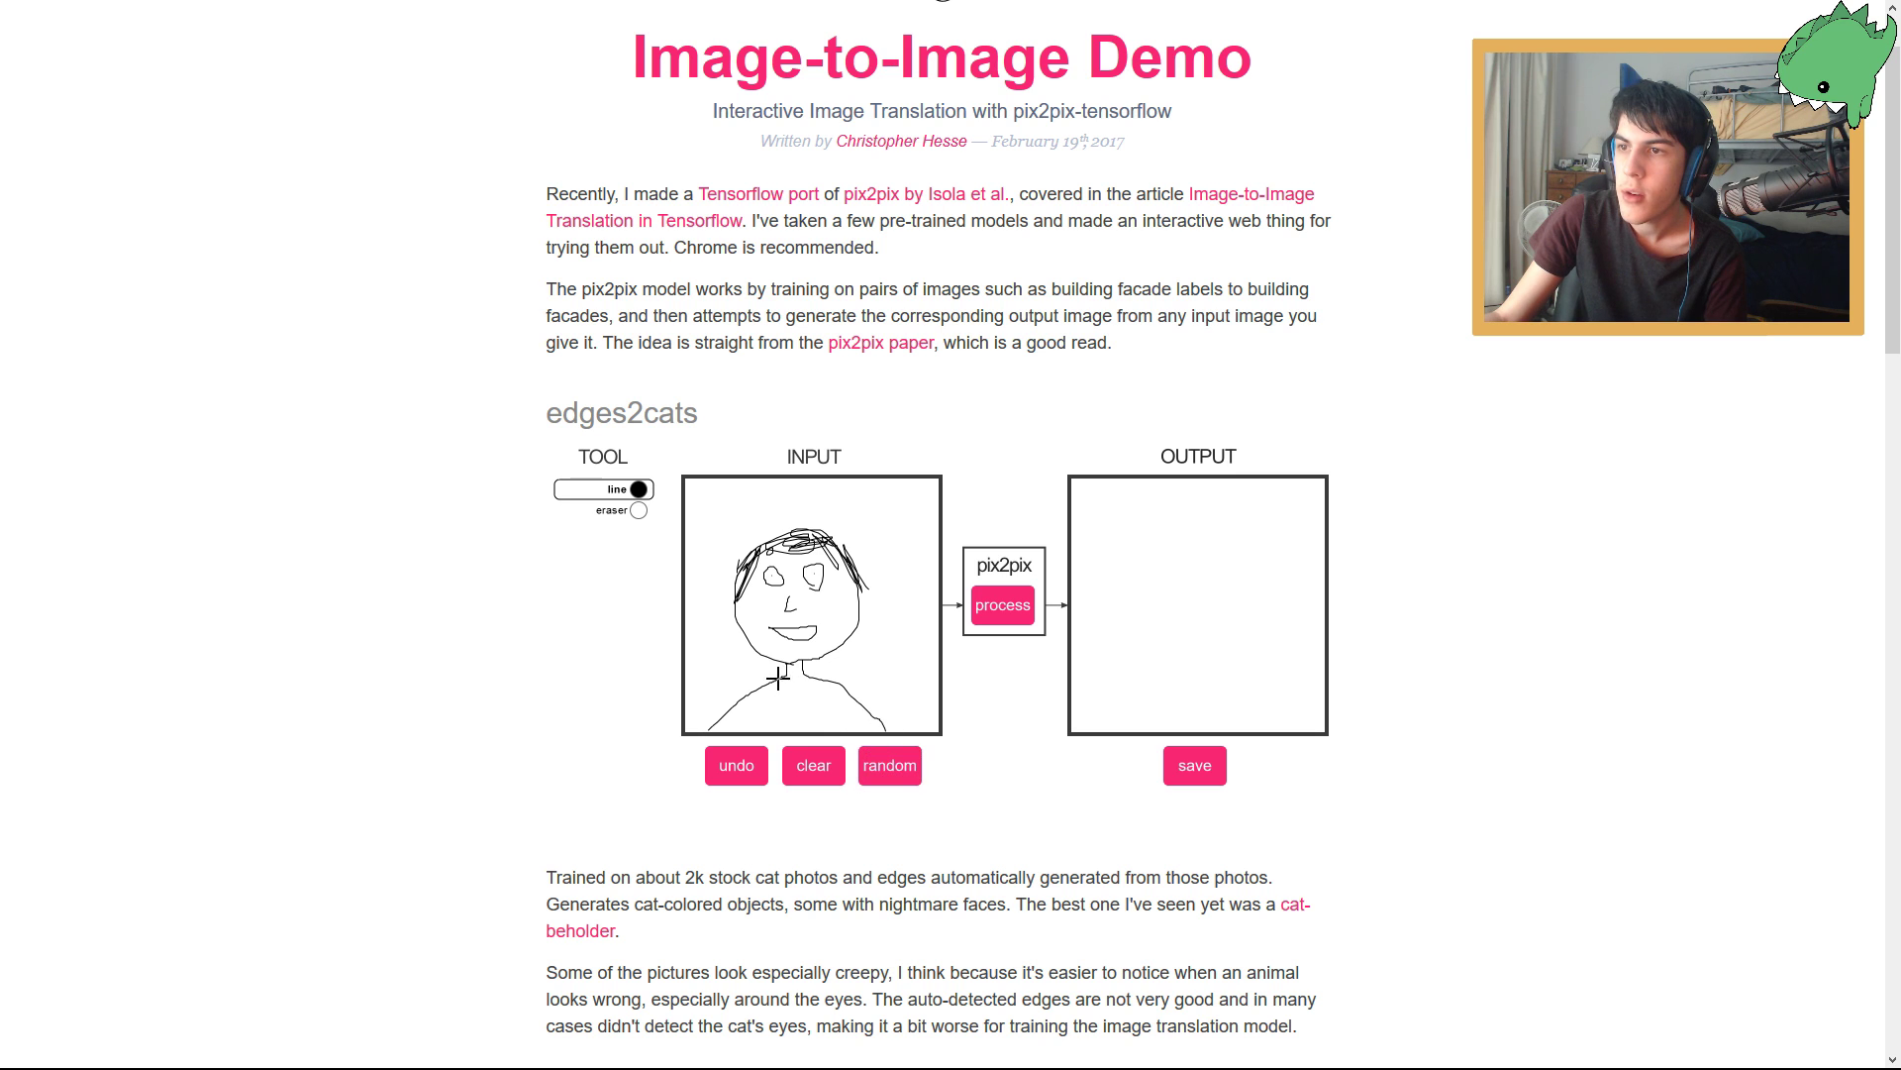
{"action": "left_click_drag", "start_coordinate": [775, 680], "coordinate": [821, 681]}
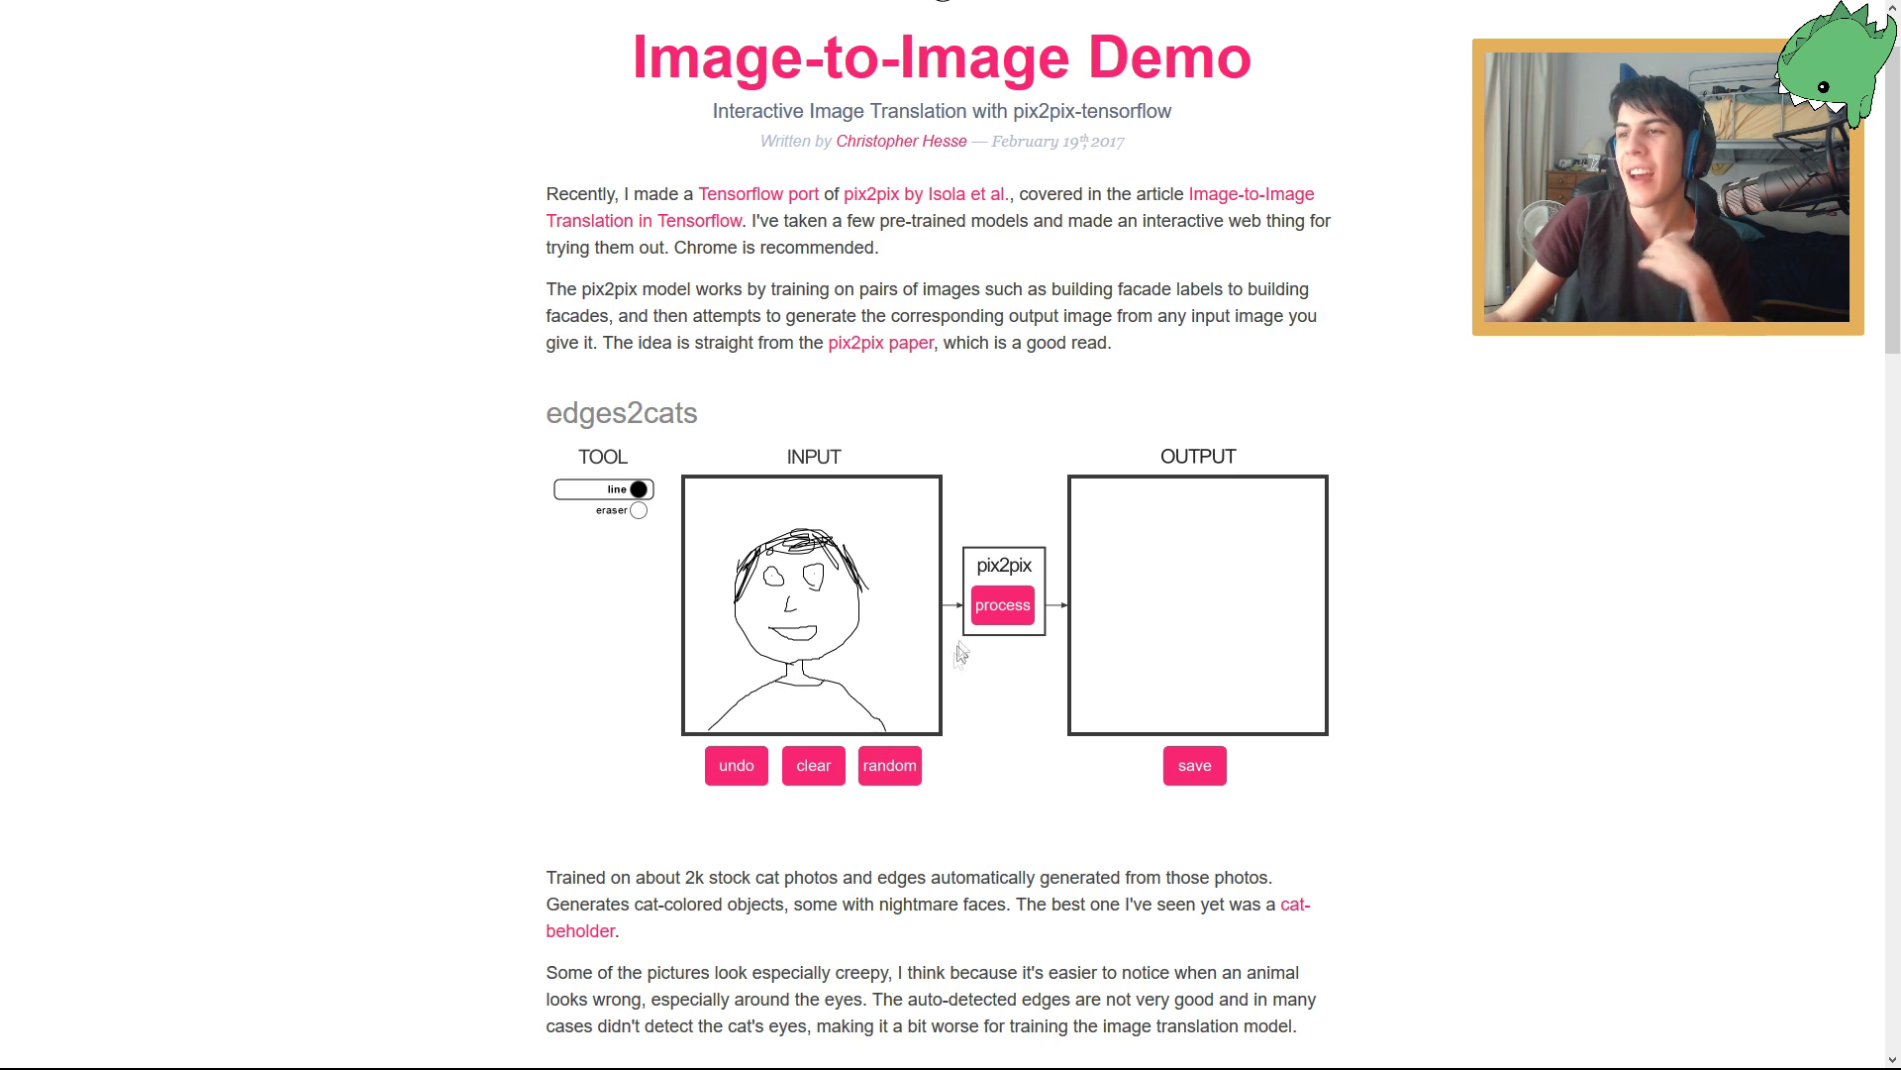
{"action": "left_click", "coordinate": [1003, 605]}
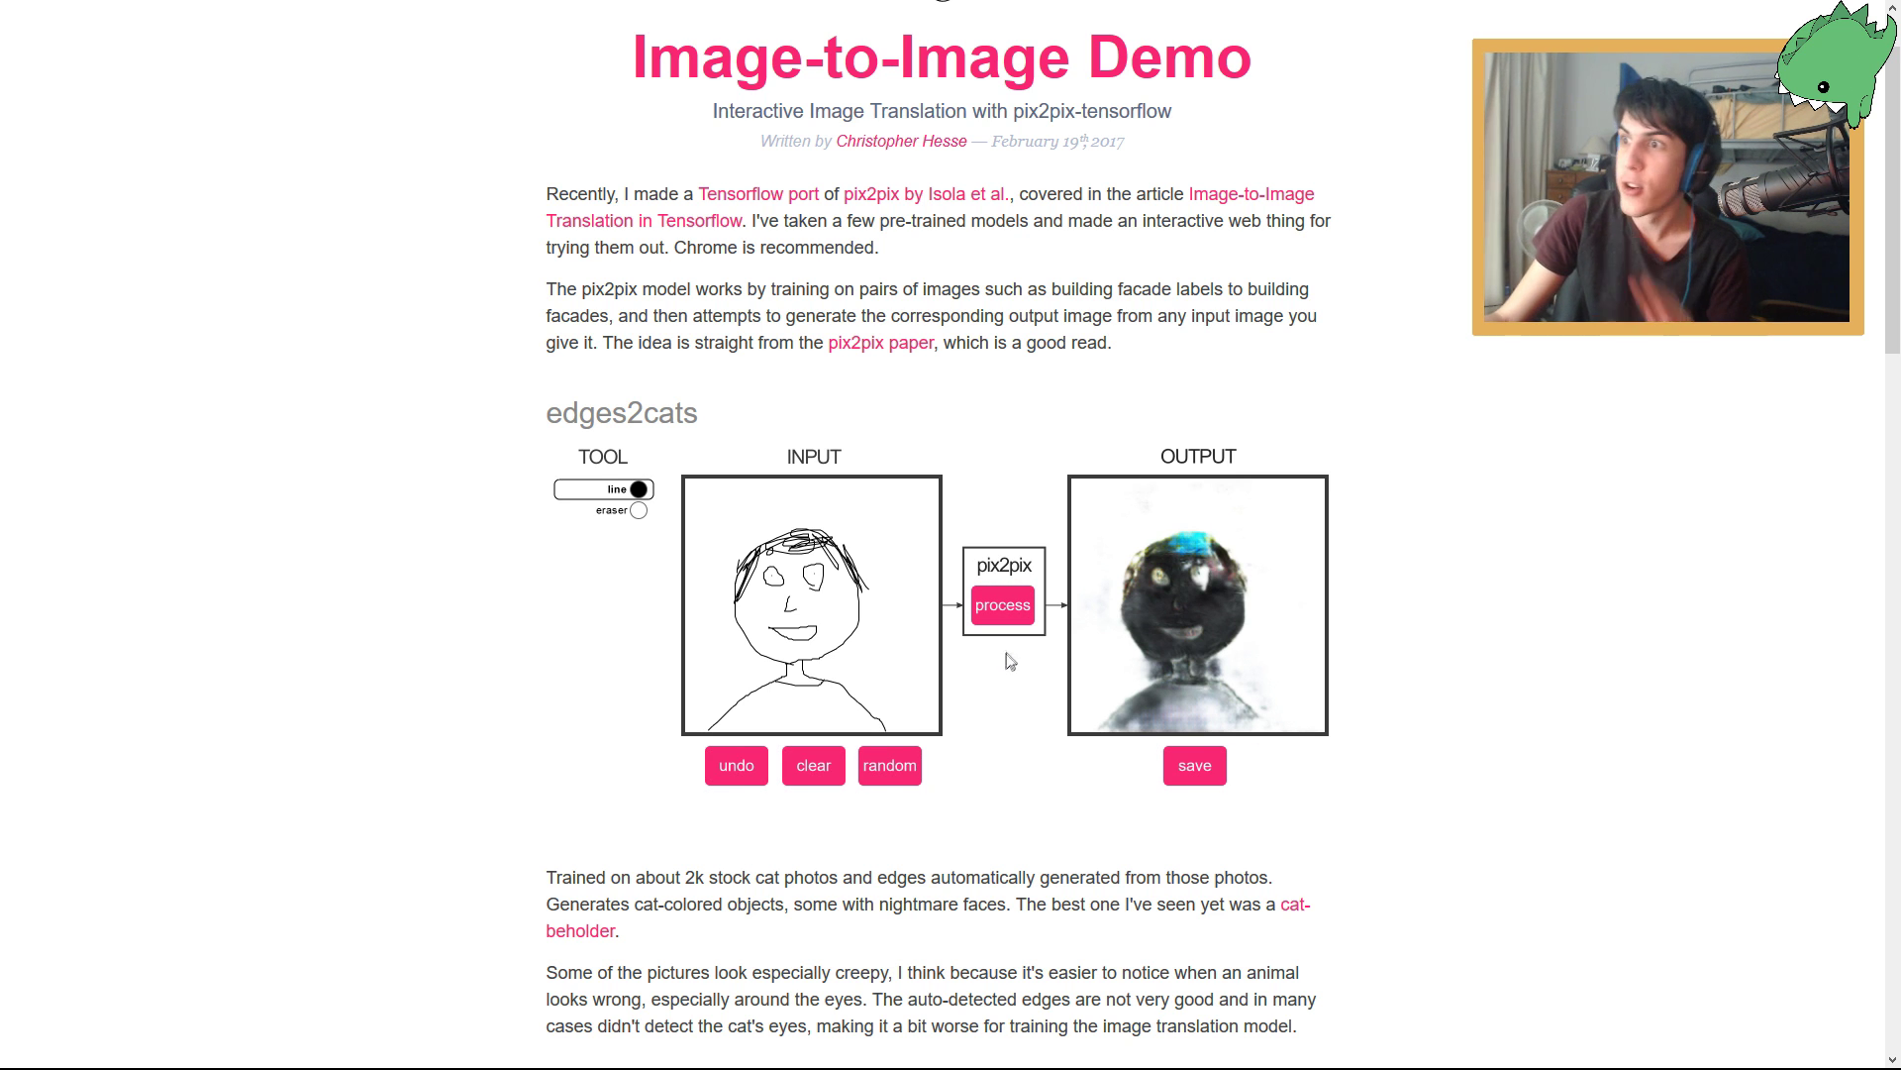
{"action": "left_click", "coordinate": [837, 759]}
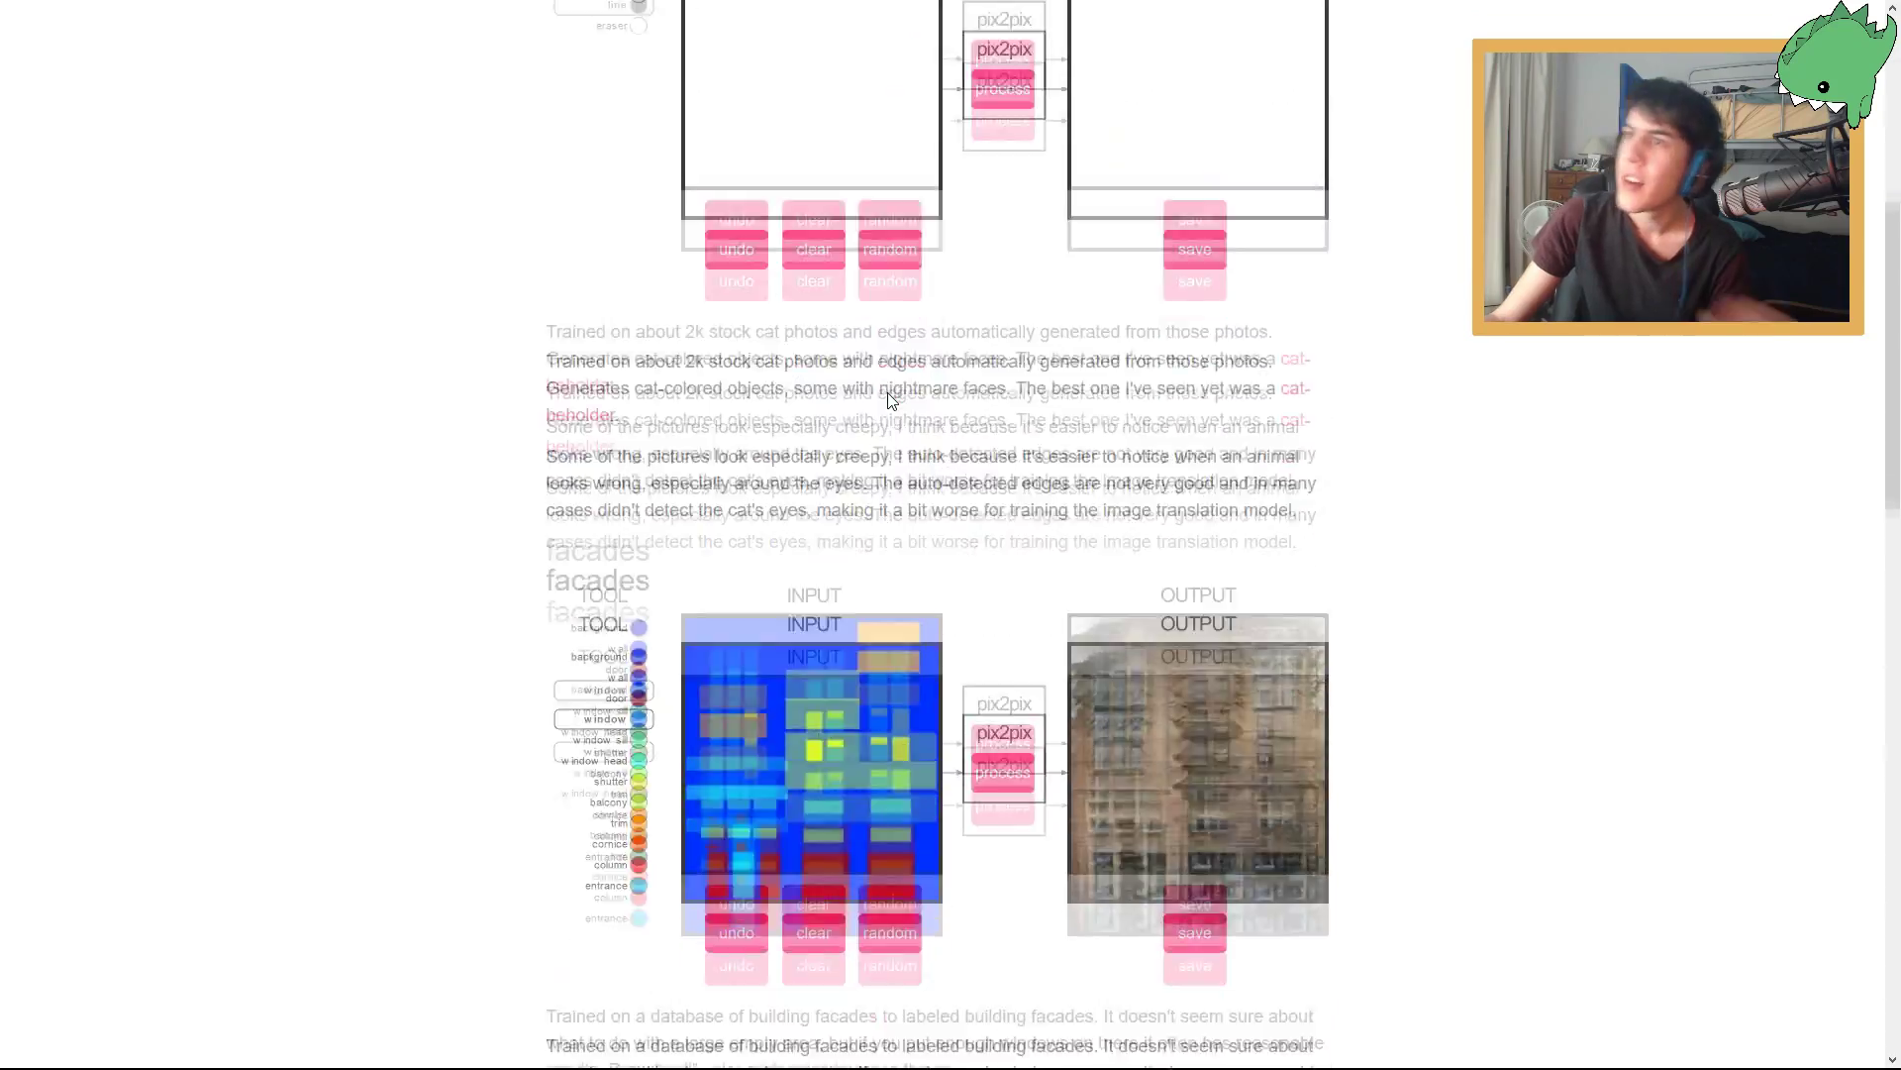
Scroll to the edges2shoes demo and clear its sample shoe sketch and photo.
{"action": "scroll", "coordinate": [882, 412], "scroll_direction": "down", "scroll_amount": 7}
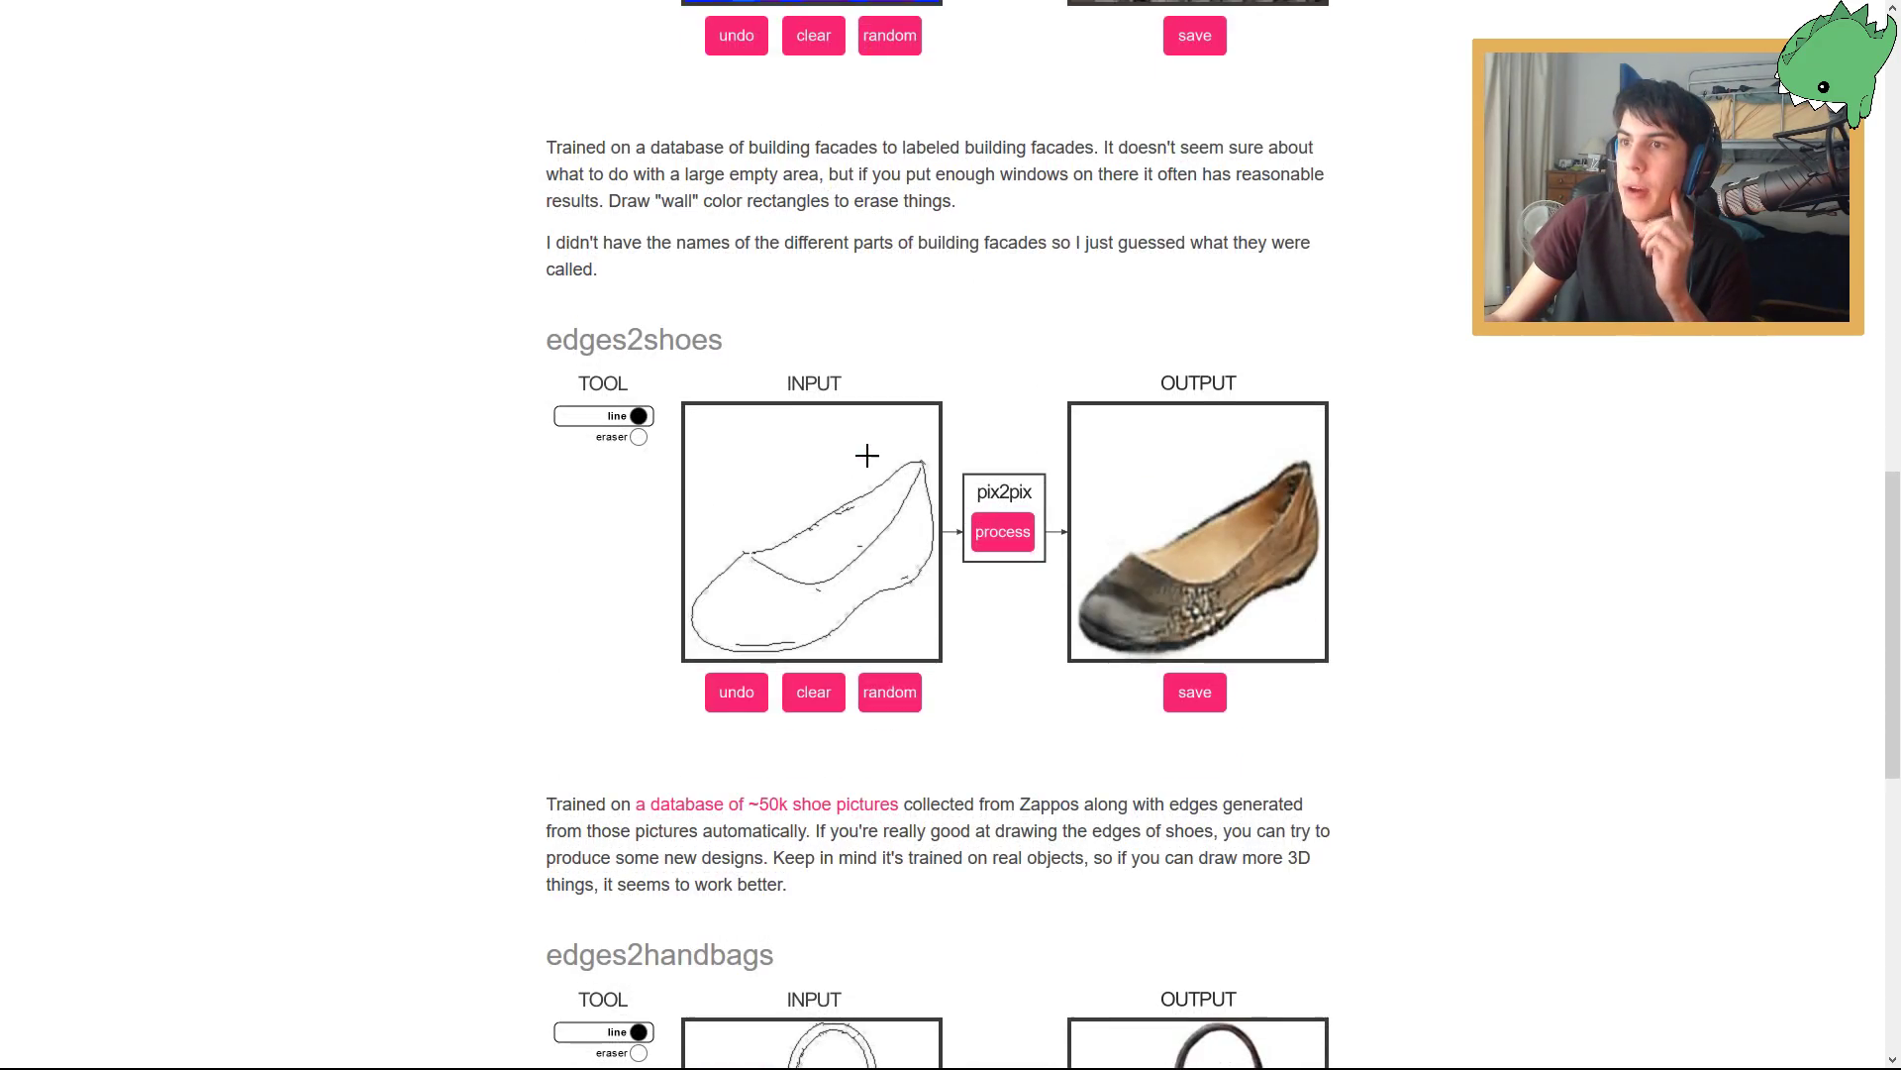
{"action": "scroll", "coordinate": [864, 480], "scroll_direction": "down", "scroll_amount": 8}
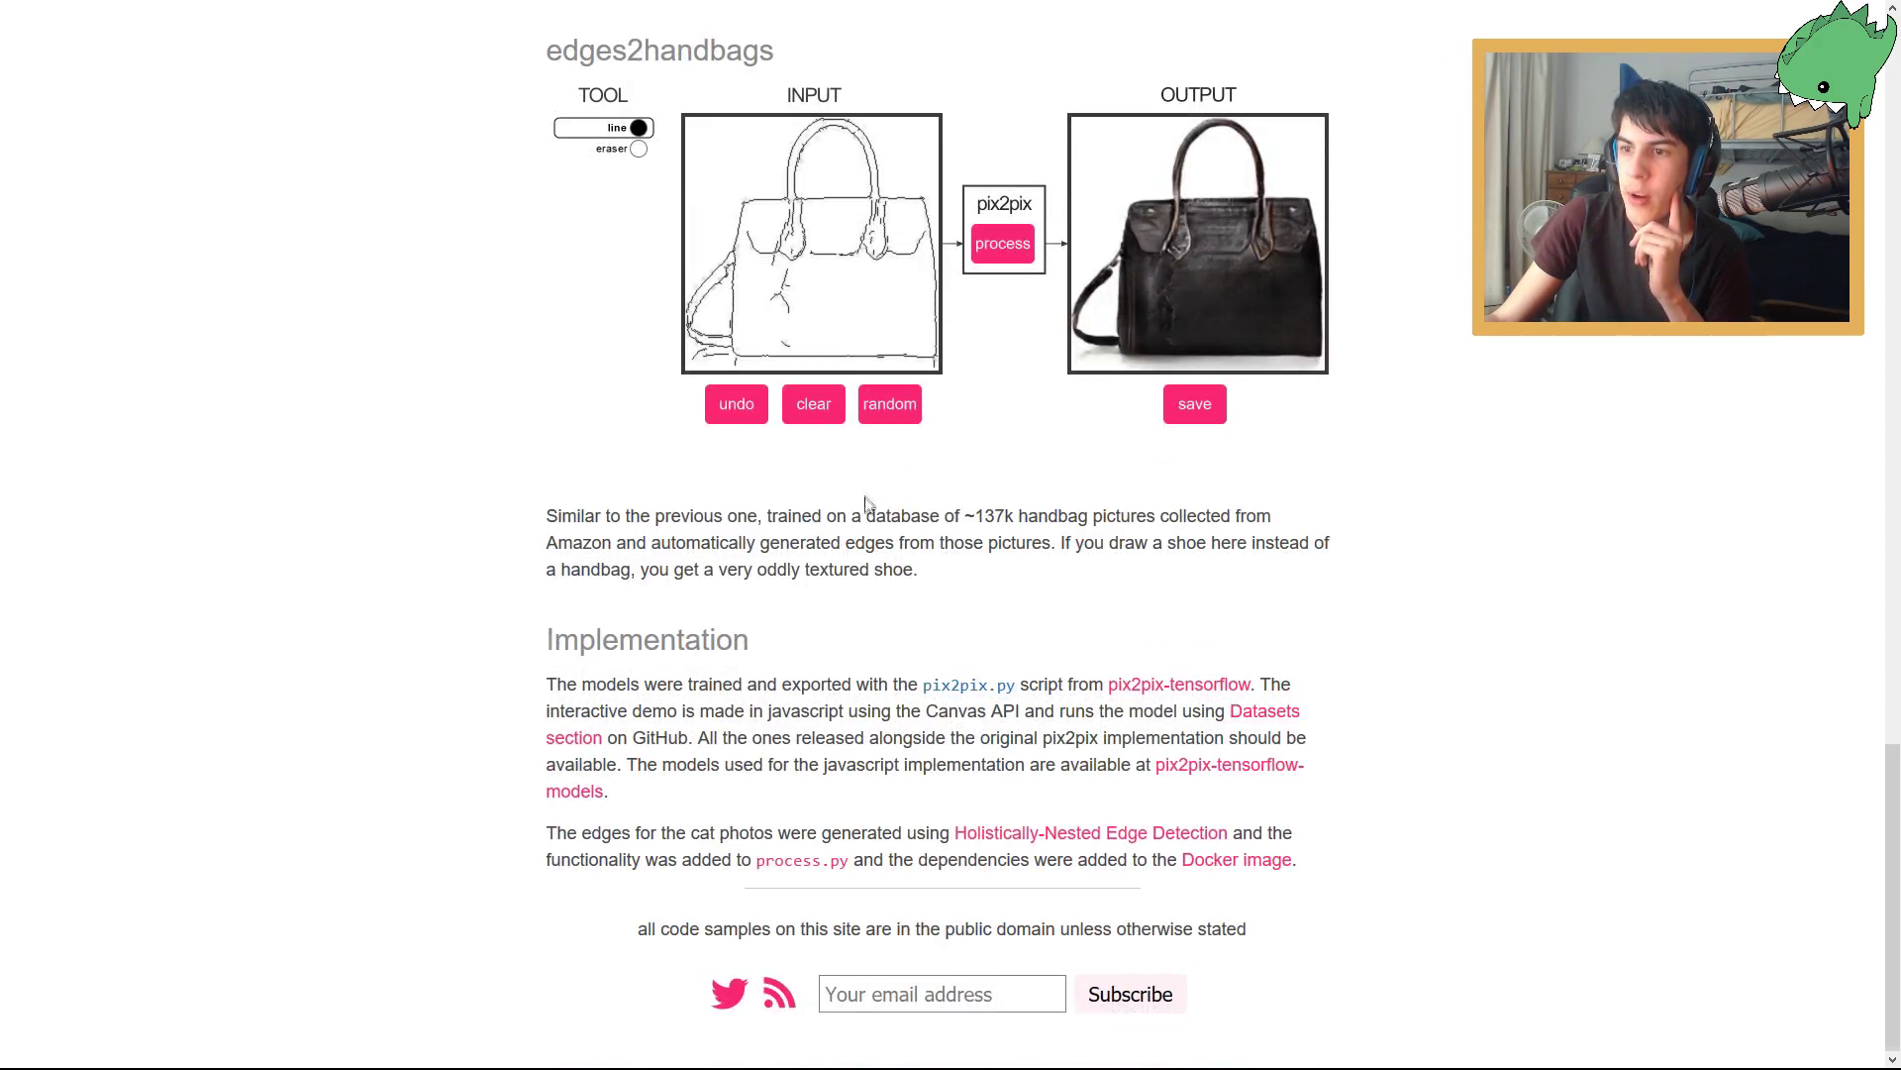
{"action": "scroll", "coordinate": [867, 501], "scroll_direction": "up", "scroll_amount": 8}
{"action": "scroll", "coordinate": [871, 574], "scroll_direction": "up", "scroll_amount": 2}
{"action": "scroll", "coordinate": [841, 594], "scroll_direction": "down", "scroll_amount": 2}
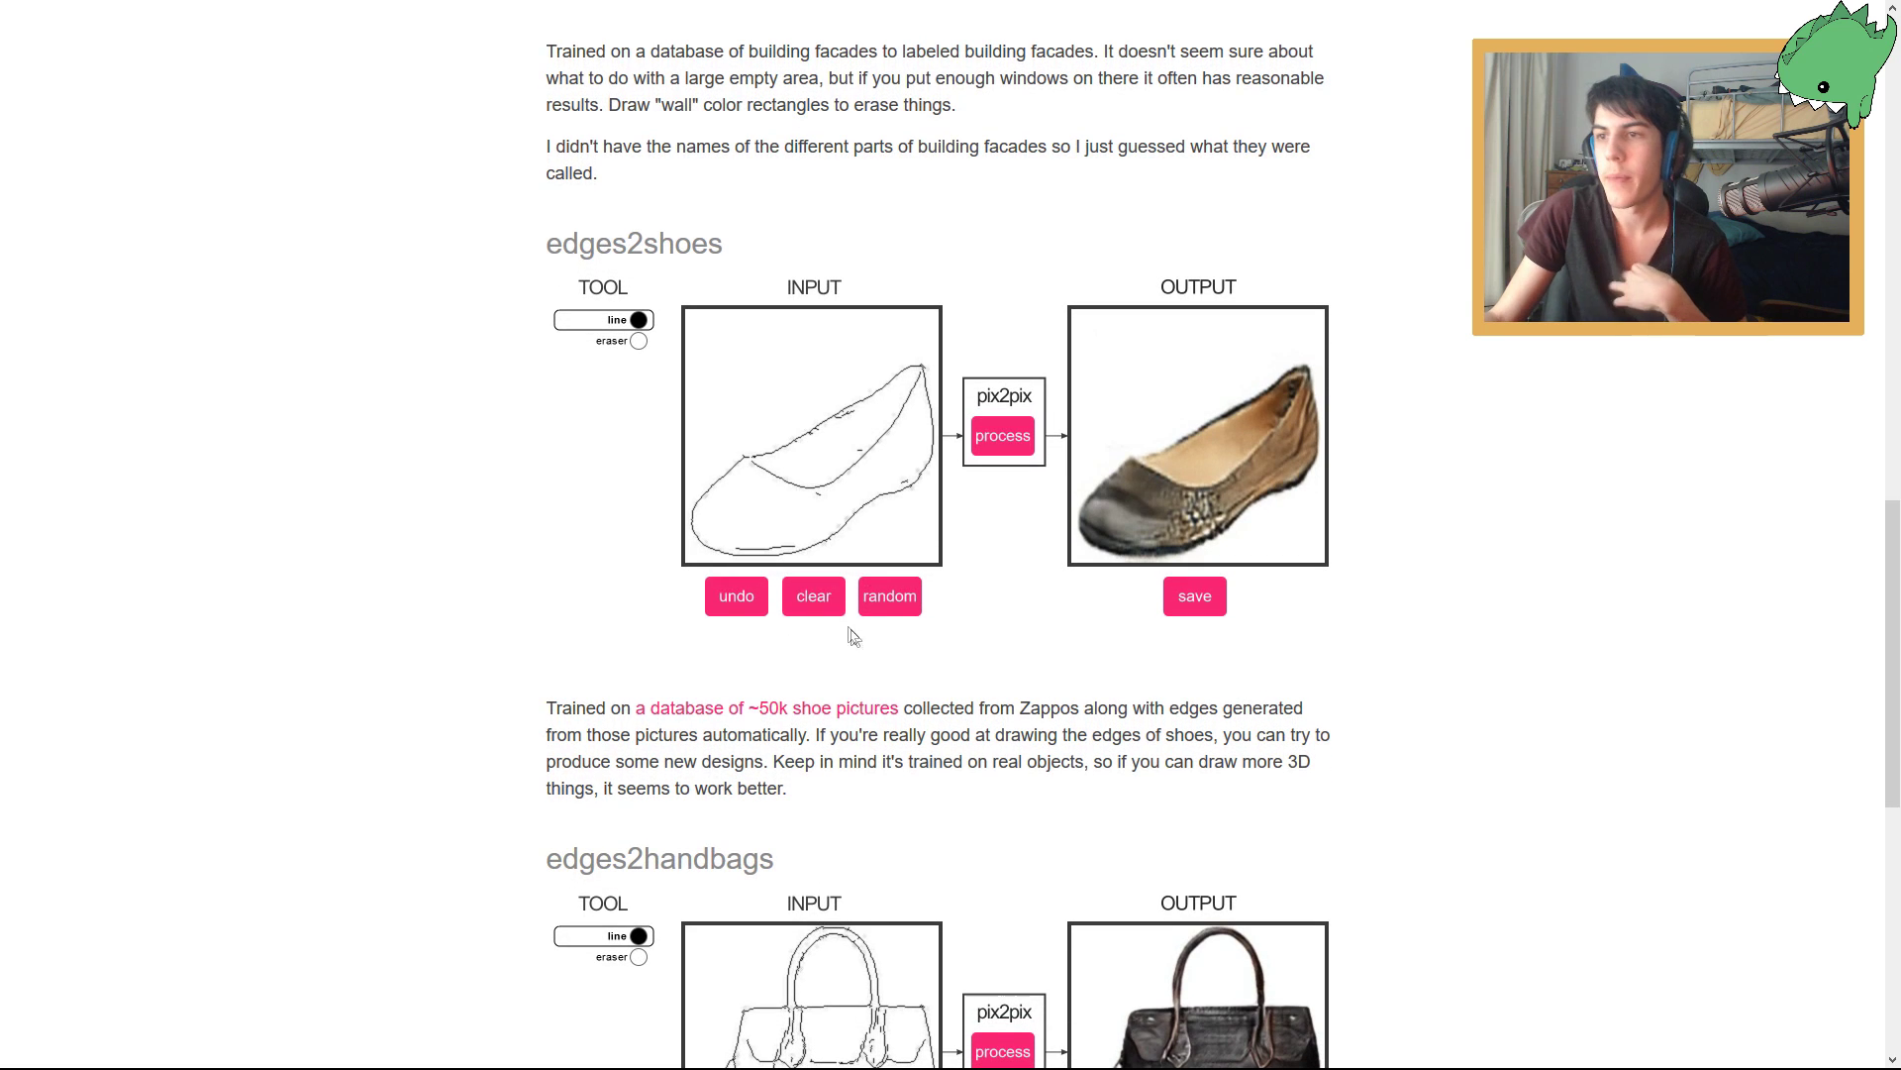
{"action": "left_click", "coordinate": [795, 606]}
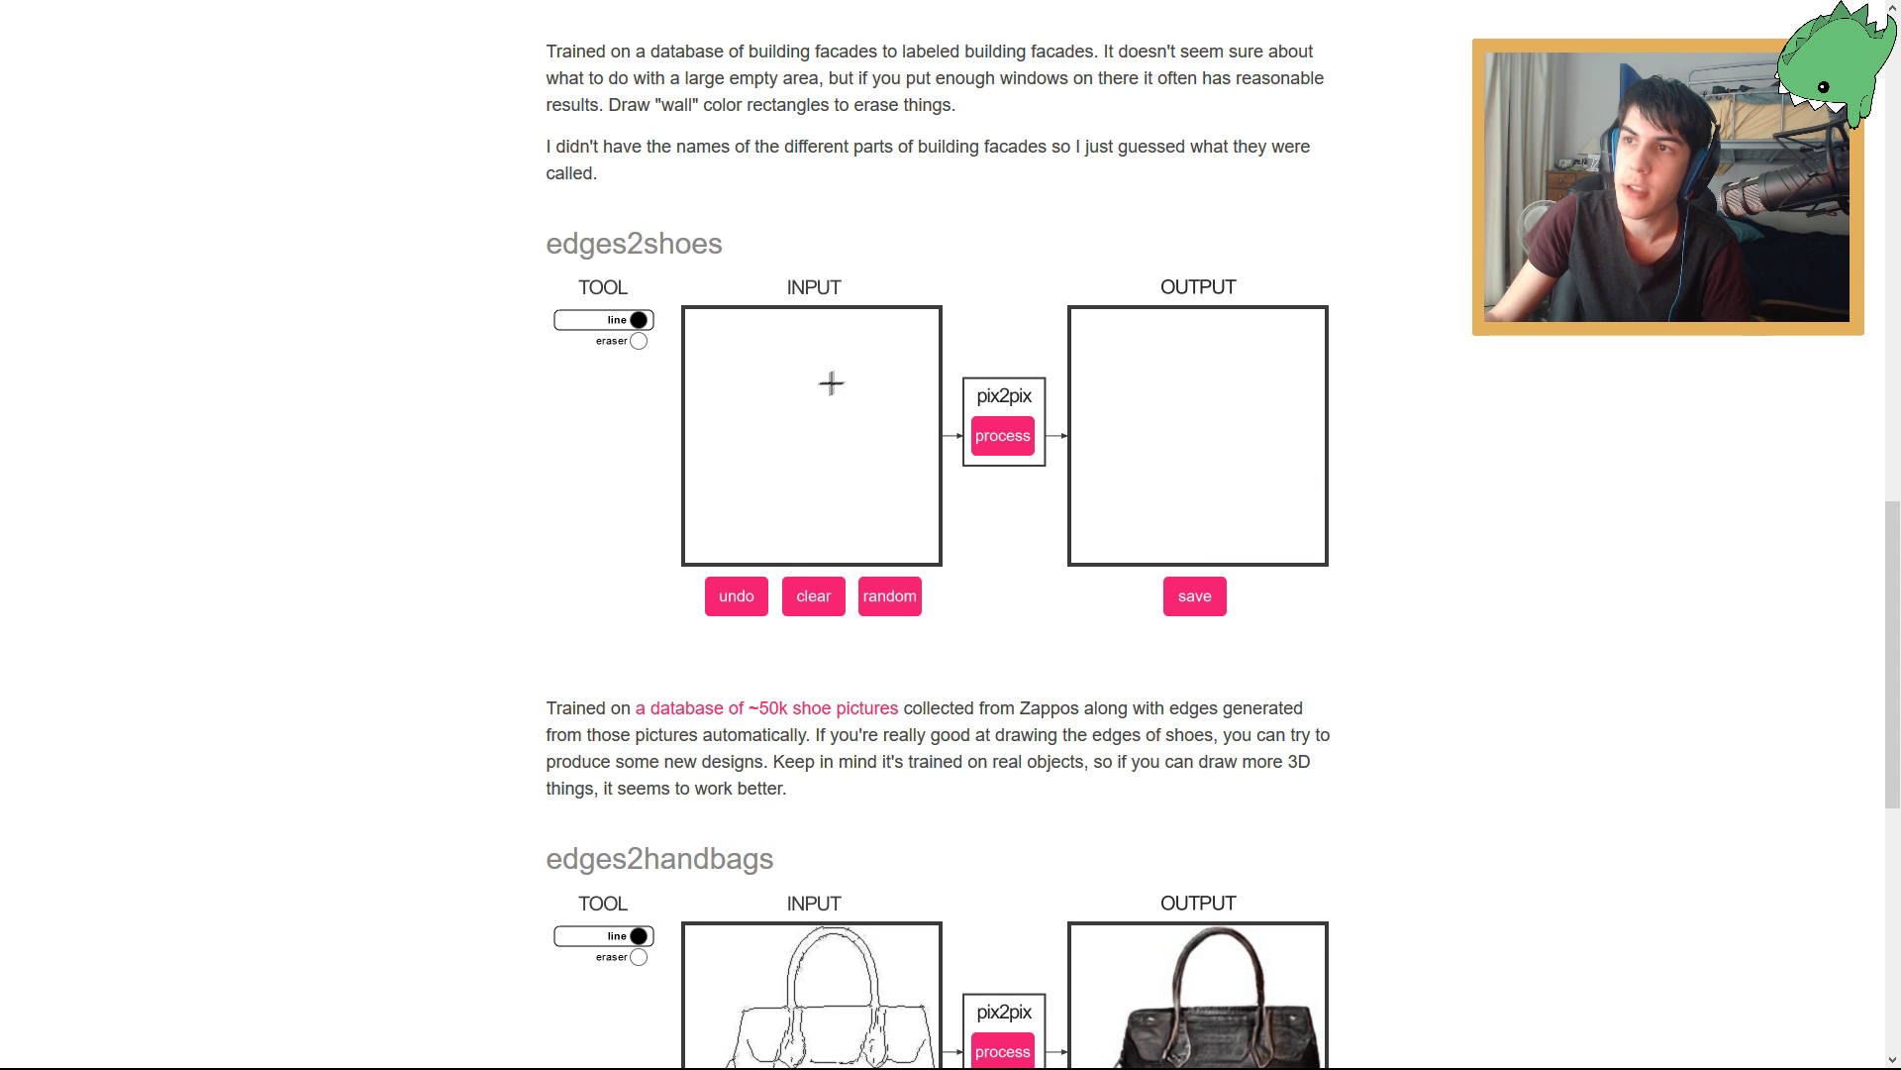
Draw a high-heel outline with a small opening and sole, and generate its shoe image.
{"action": "mouse_move", "coordinate": [837, 380]}
{"action": "left_mouse_down"}
{"action": "mouse_move", "coordinate": [774, 421]}
{"action": "mouse_move", "coordinate": [852, 387]}
{"action": "left_mouse_up"}
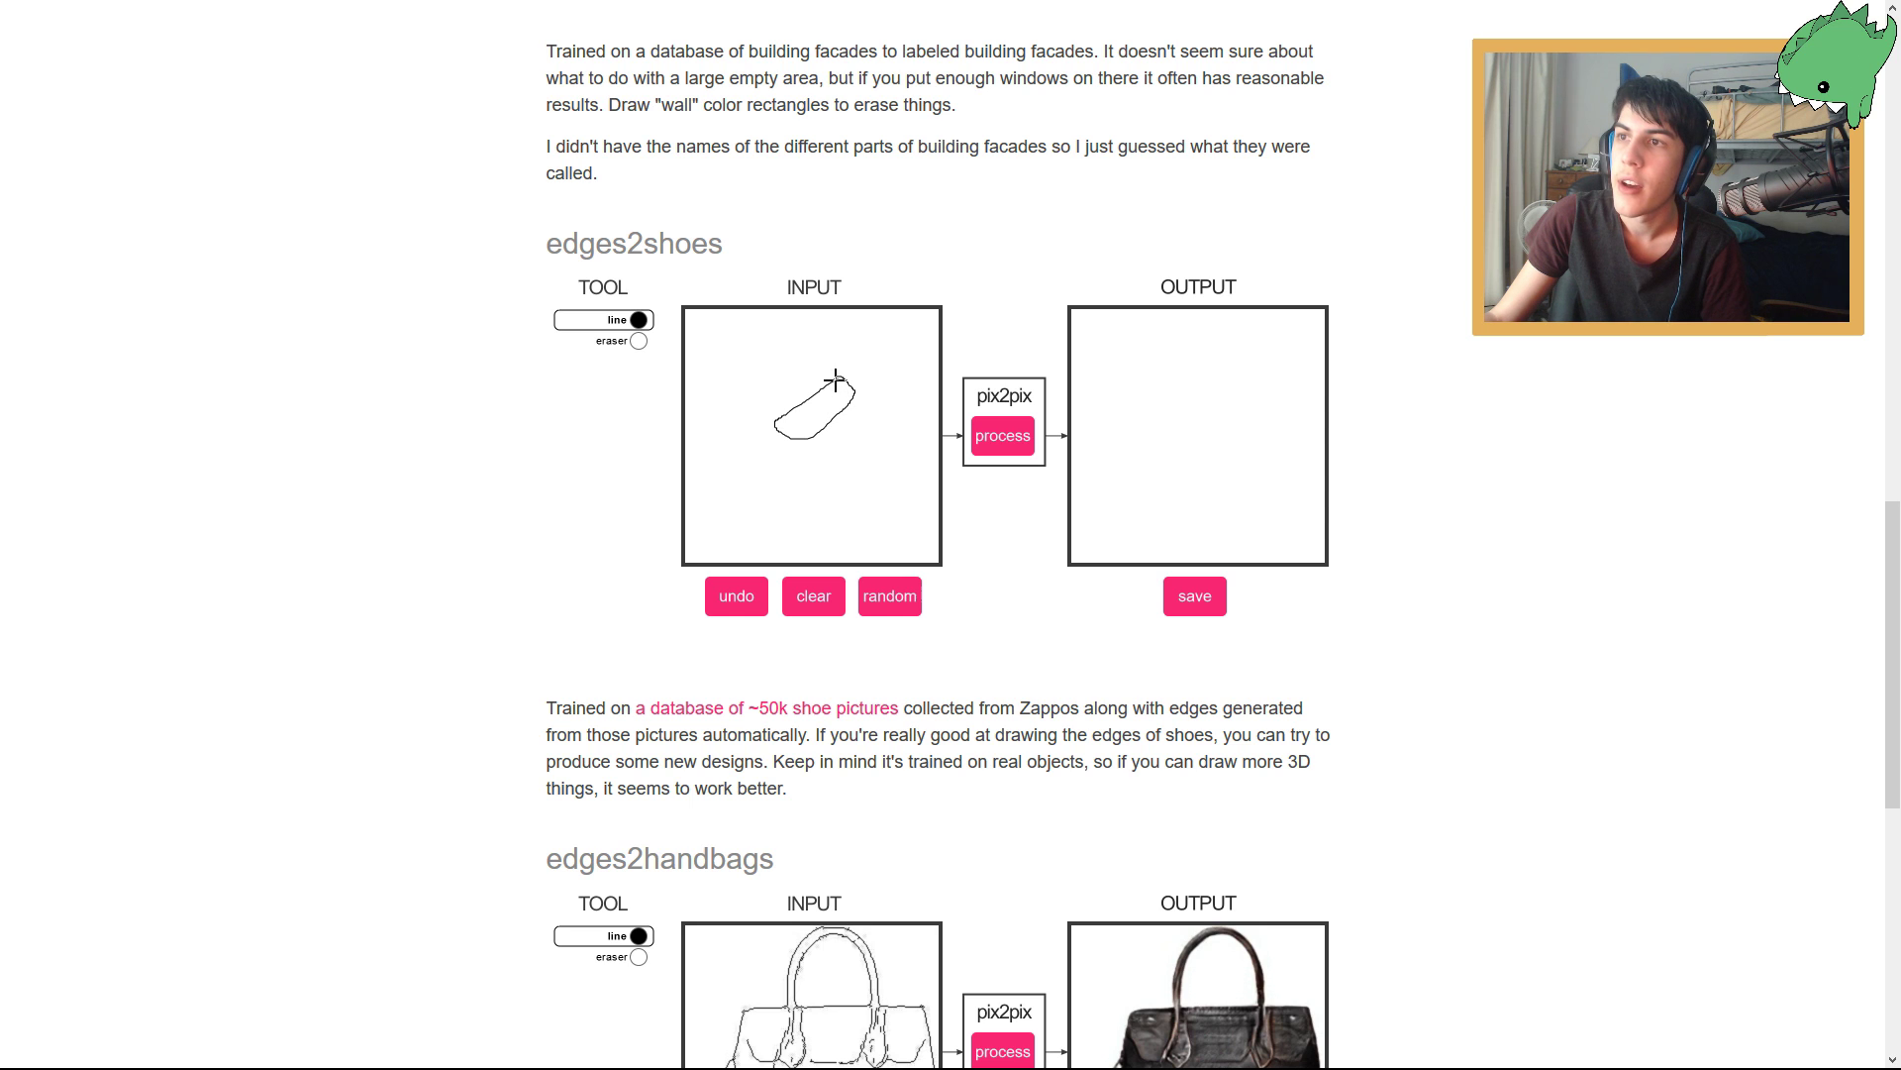
{"action": "mouse_move", "coordinate": [764, 412]}
{"action": "left_mouse_down"}
{"action": "mouse_move", "coordinate": [858, 369]}
{"action": "mouse_move", "coordinate": [869, 477]}
{"action": "mouse_move", "coordinate": [734, 504]}
{"action": "left_mouse_up"}
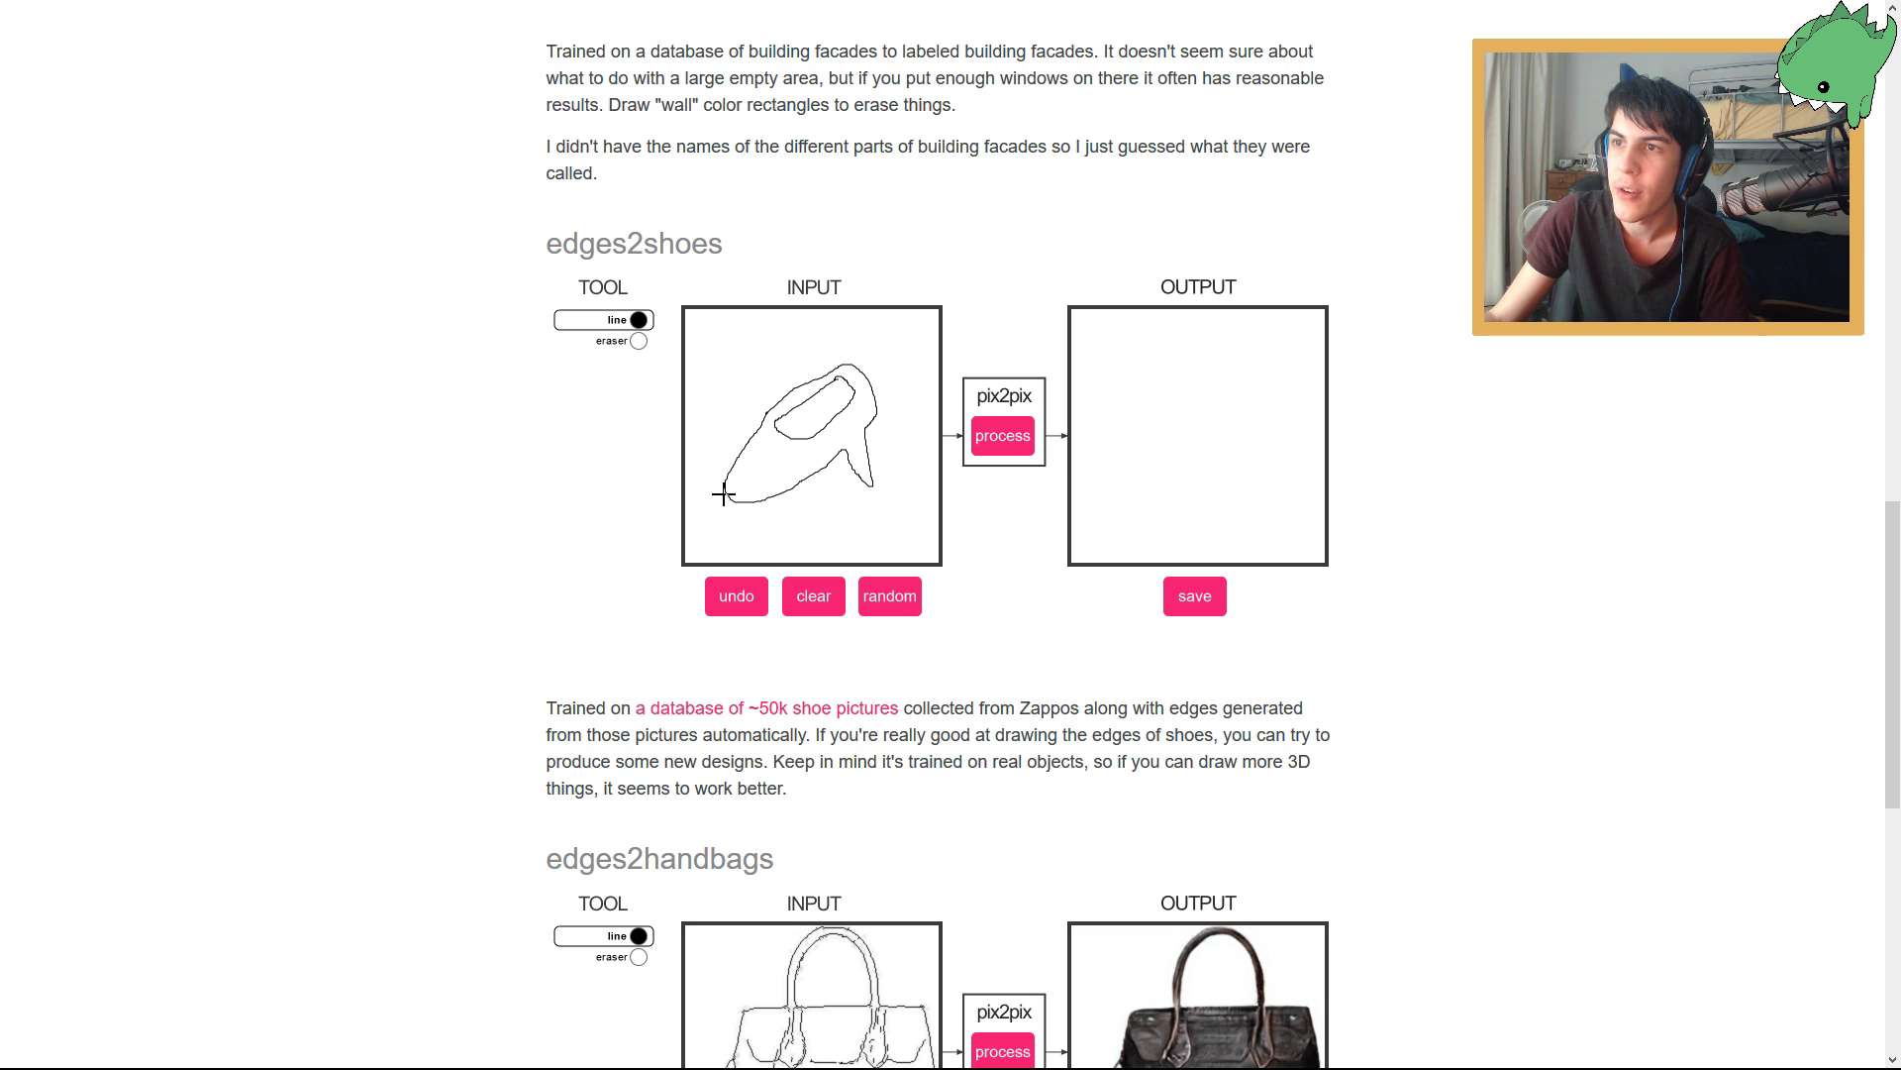
{"action": "left_click_drag", "start_coordinate": [736, 510], "coordinate": [835, 467]}
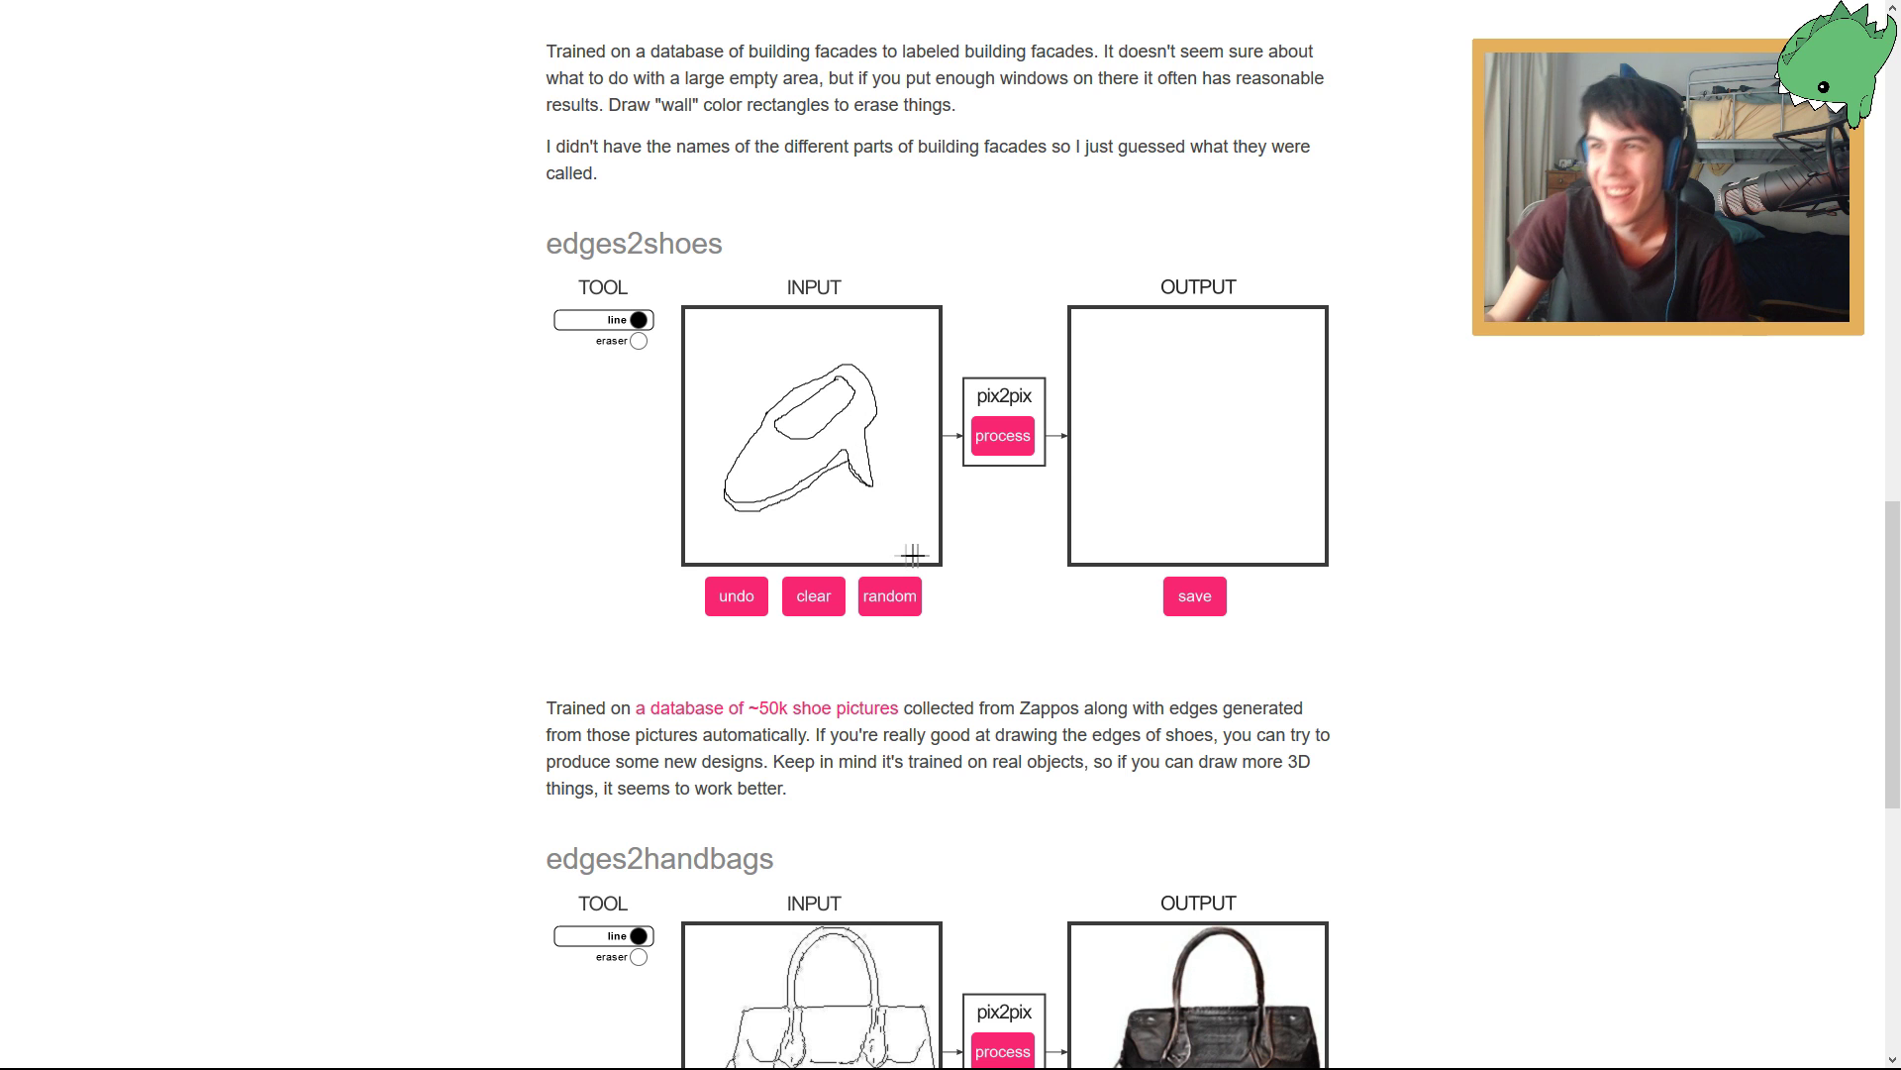
{"action": "left_click", "coordinate": [1004, 448]}
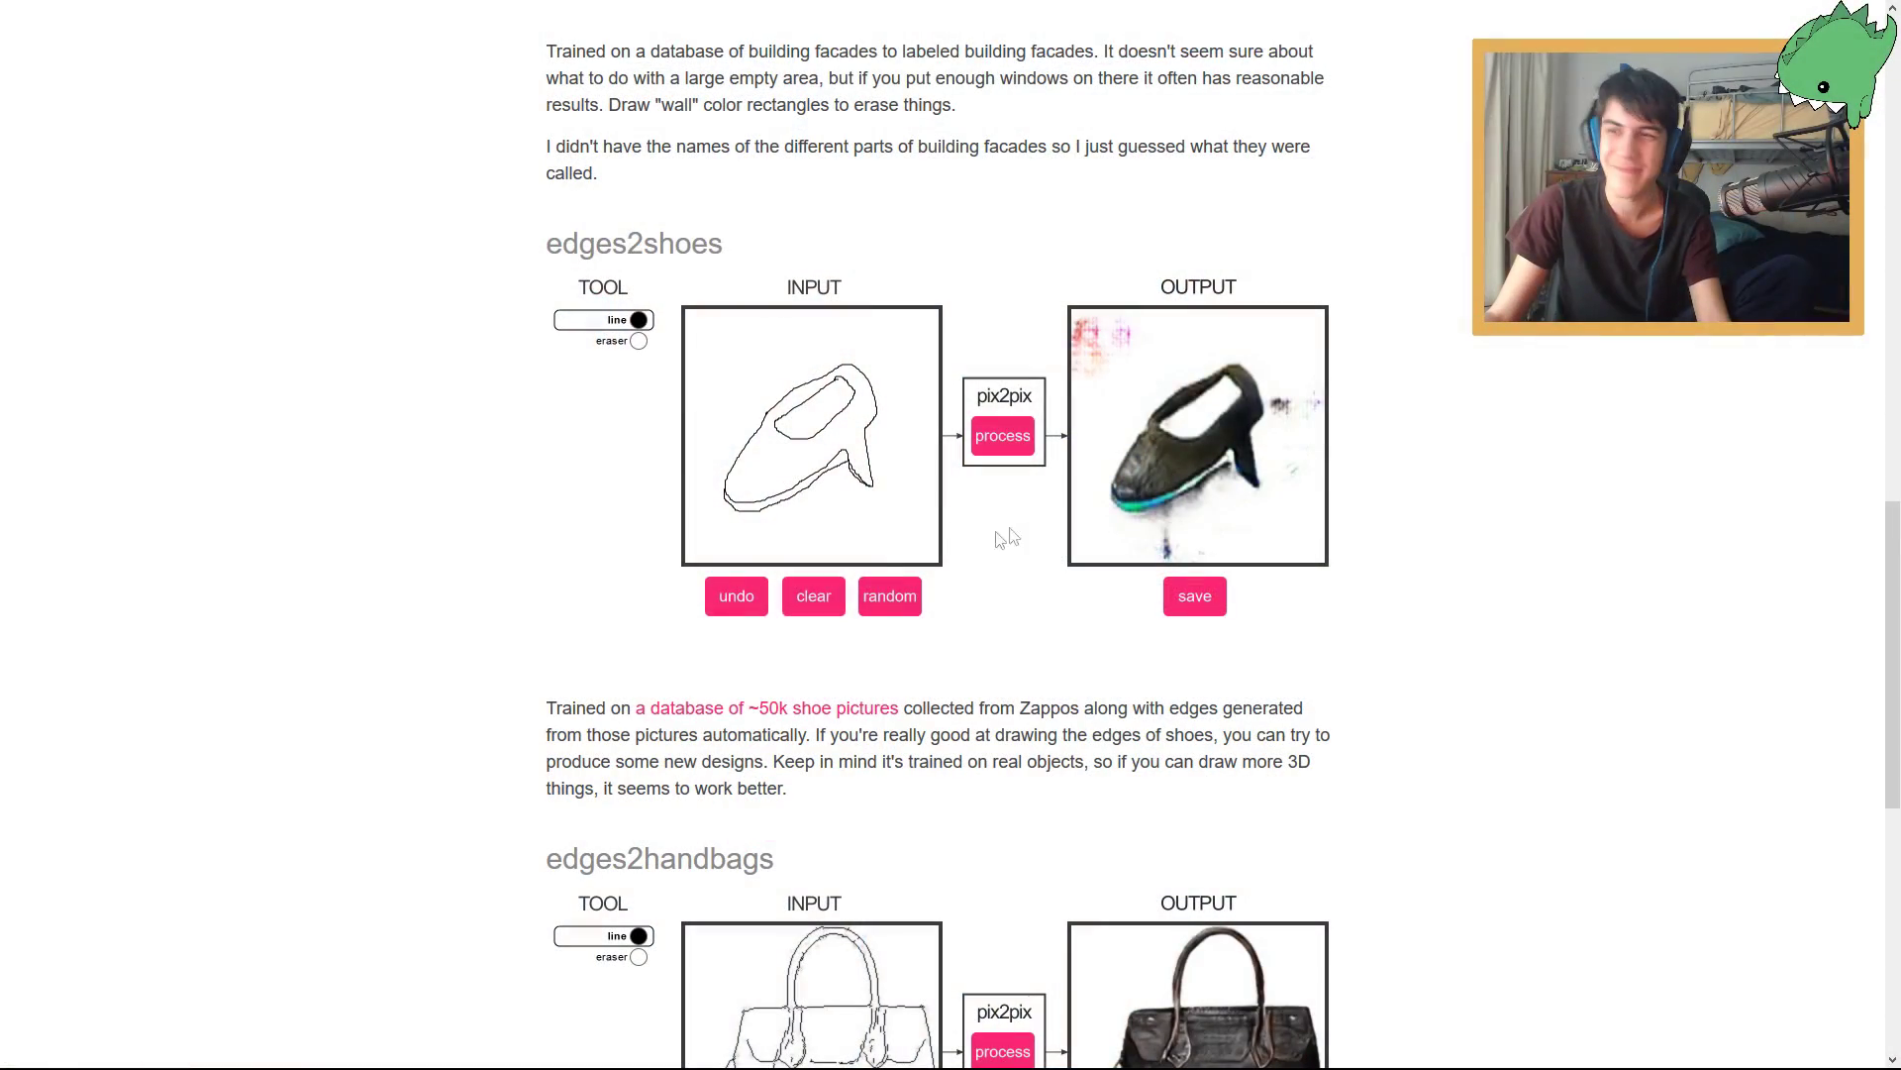
Replace the high heel with a rounded shoe sketch with curved opening and sole, render it, then clear.
{"action": "left_click", "coordinate": [820, 594]}
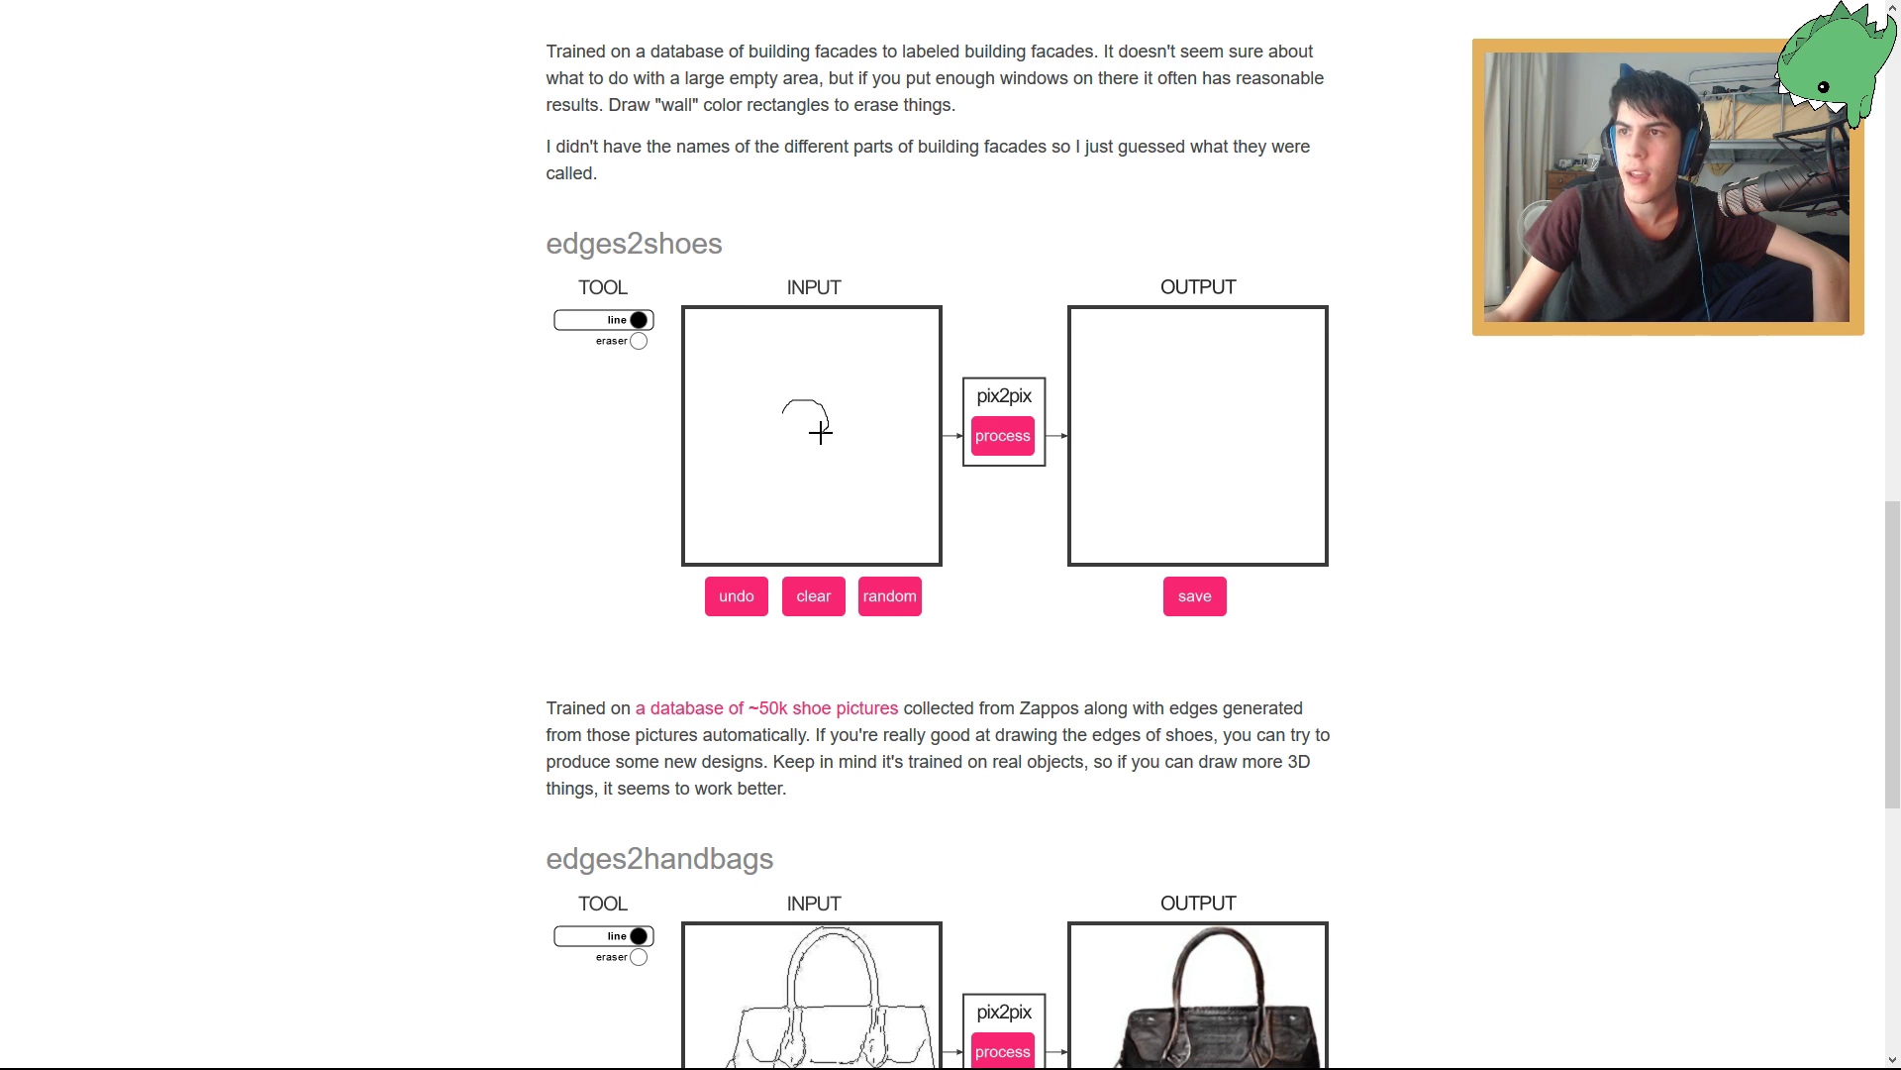
{"action": "left_click_drag", "start_coordinate": [820, 433], "coordinate": [797, 436]}
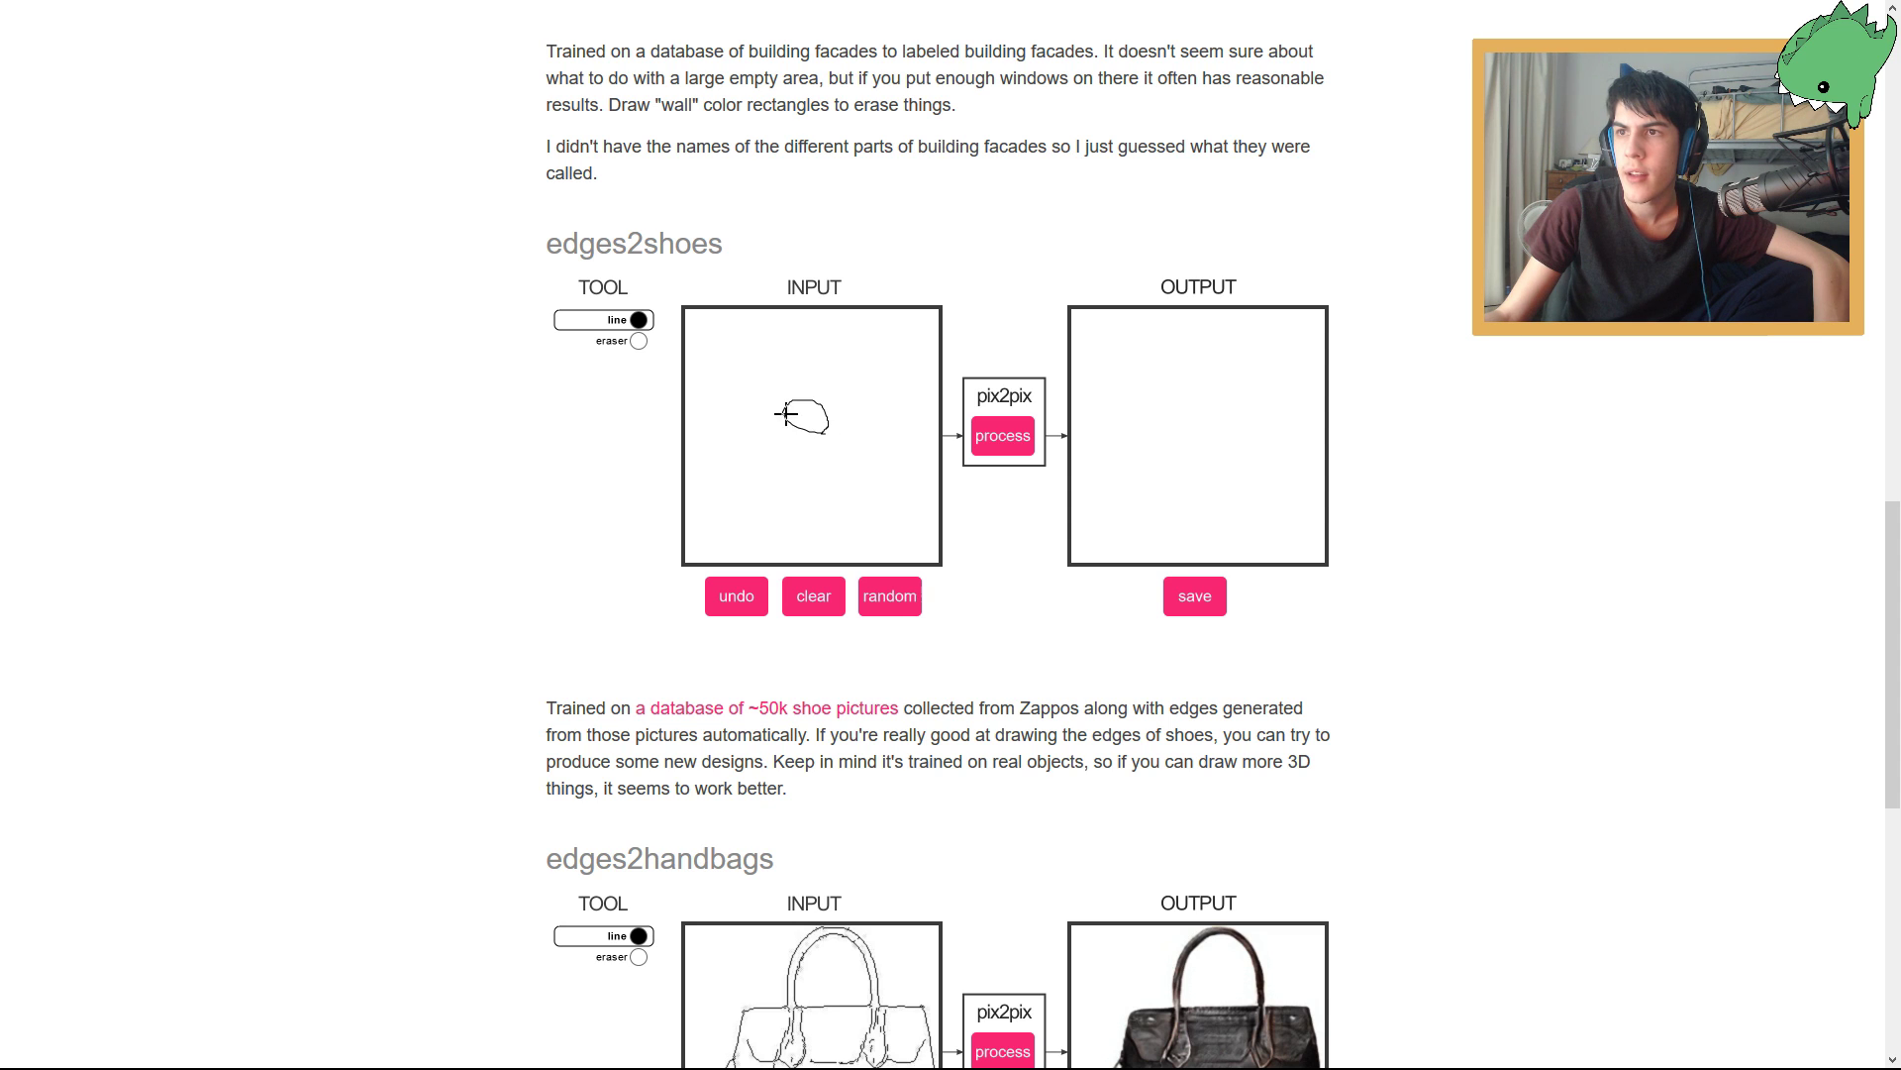
{"action": "mouse_move", "coordinate": [786, 400]}
{"action": "left_mouse_down"}
{"action": "mouse_move", "coordinate": [833, 372]}
{"action": "mouse_move", "coordinate": [843, 409]}
{"action": "mouse_move", "coordinate": [807, 377]}
{"action": "left_mouse_up"}
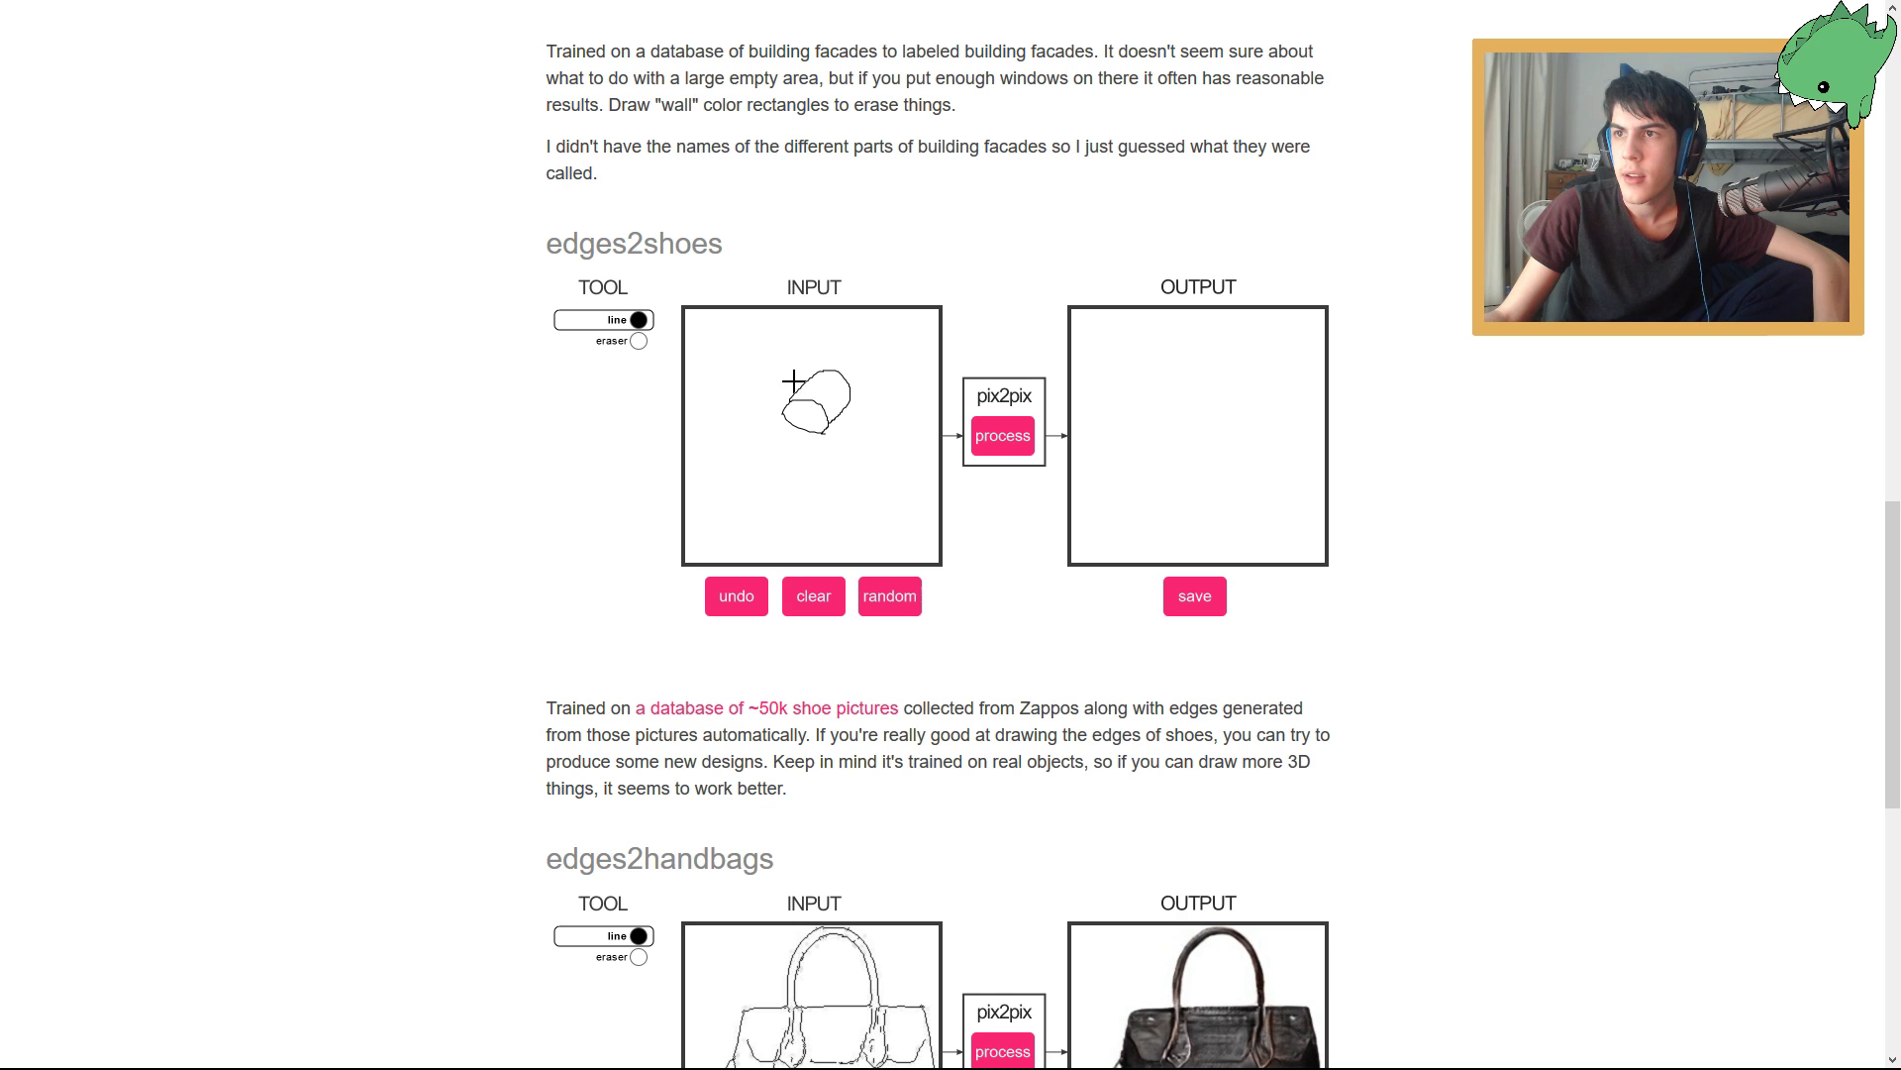
{"action": "mouse_move", "coordinate": [864, 354]}
{"action": "left_mouse_down"}
{"action": "mouse_move", "coordinate": [876, 391]}
{"action": "mouse_move", "coordinate": [824, 478]}
{"action": "mouse_move", "coordinate": [755, 501]}
{"action": "mouse_move", "coordinate": [783, 391]}
{"action": "mouse_move", "coordinate": [789, 469]}
{"action": "mouse_move", "coordinate": [798, 433]}
{"action": "left_mouse_up"}
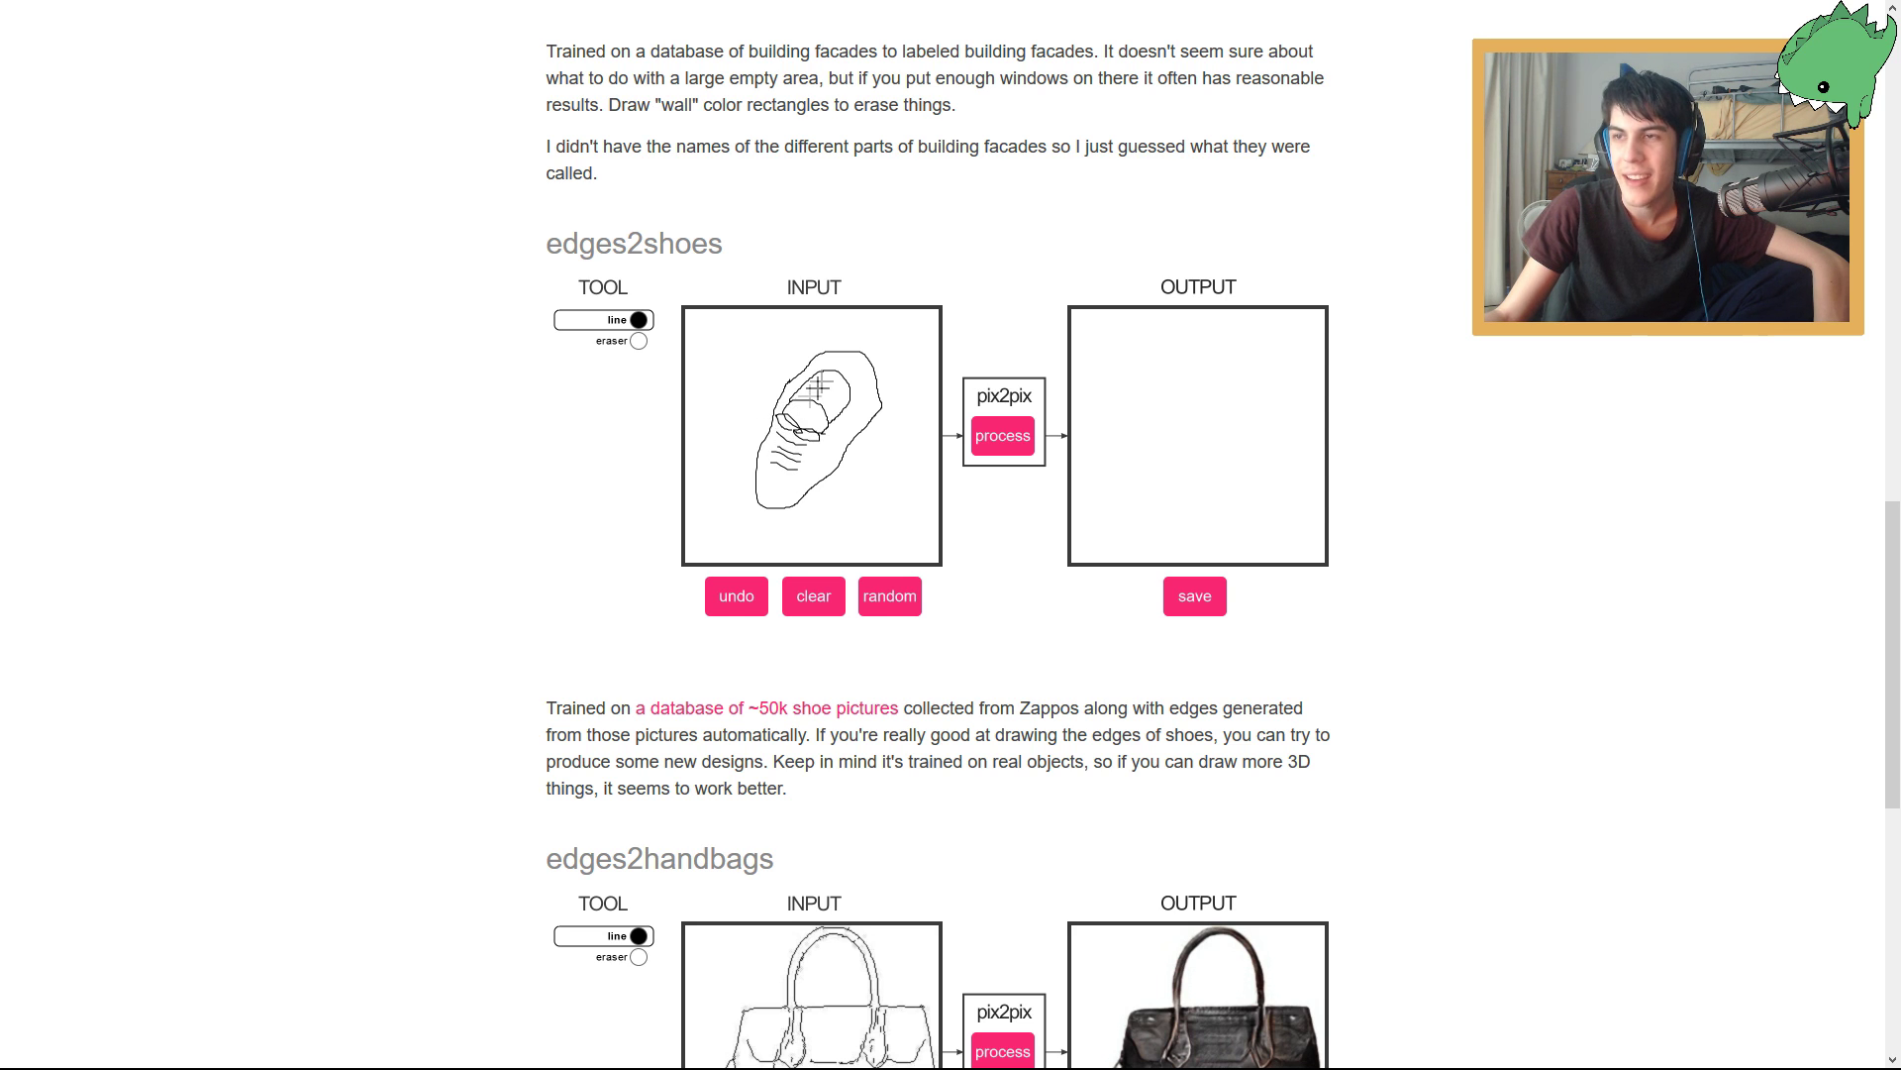
{"action": "mouse_move", "coordinate": [776, 502]}
{"action": "left_mouse_down"}
{"action": "mouse_move", "coordinate": [756, 501]}
{"action": "mouse_move", "coordinate": [772, 522]}
{"action": "mouse_move", "coordinate": [819, 501]}
{"action": "mouse_move", "coordinate": [887, 421]}
{"action": "left_mouse_up"}
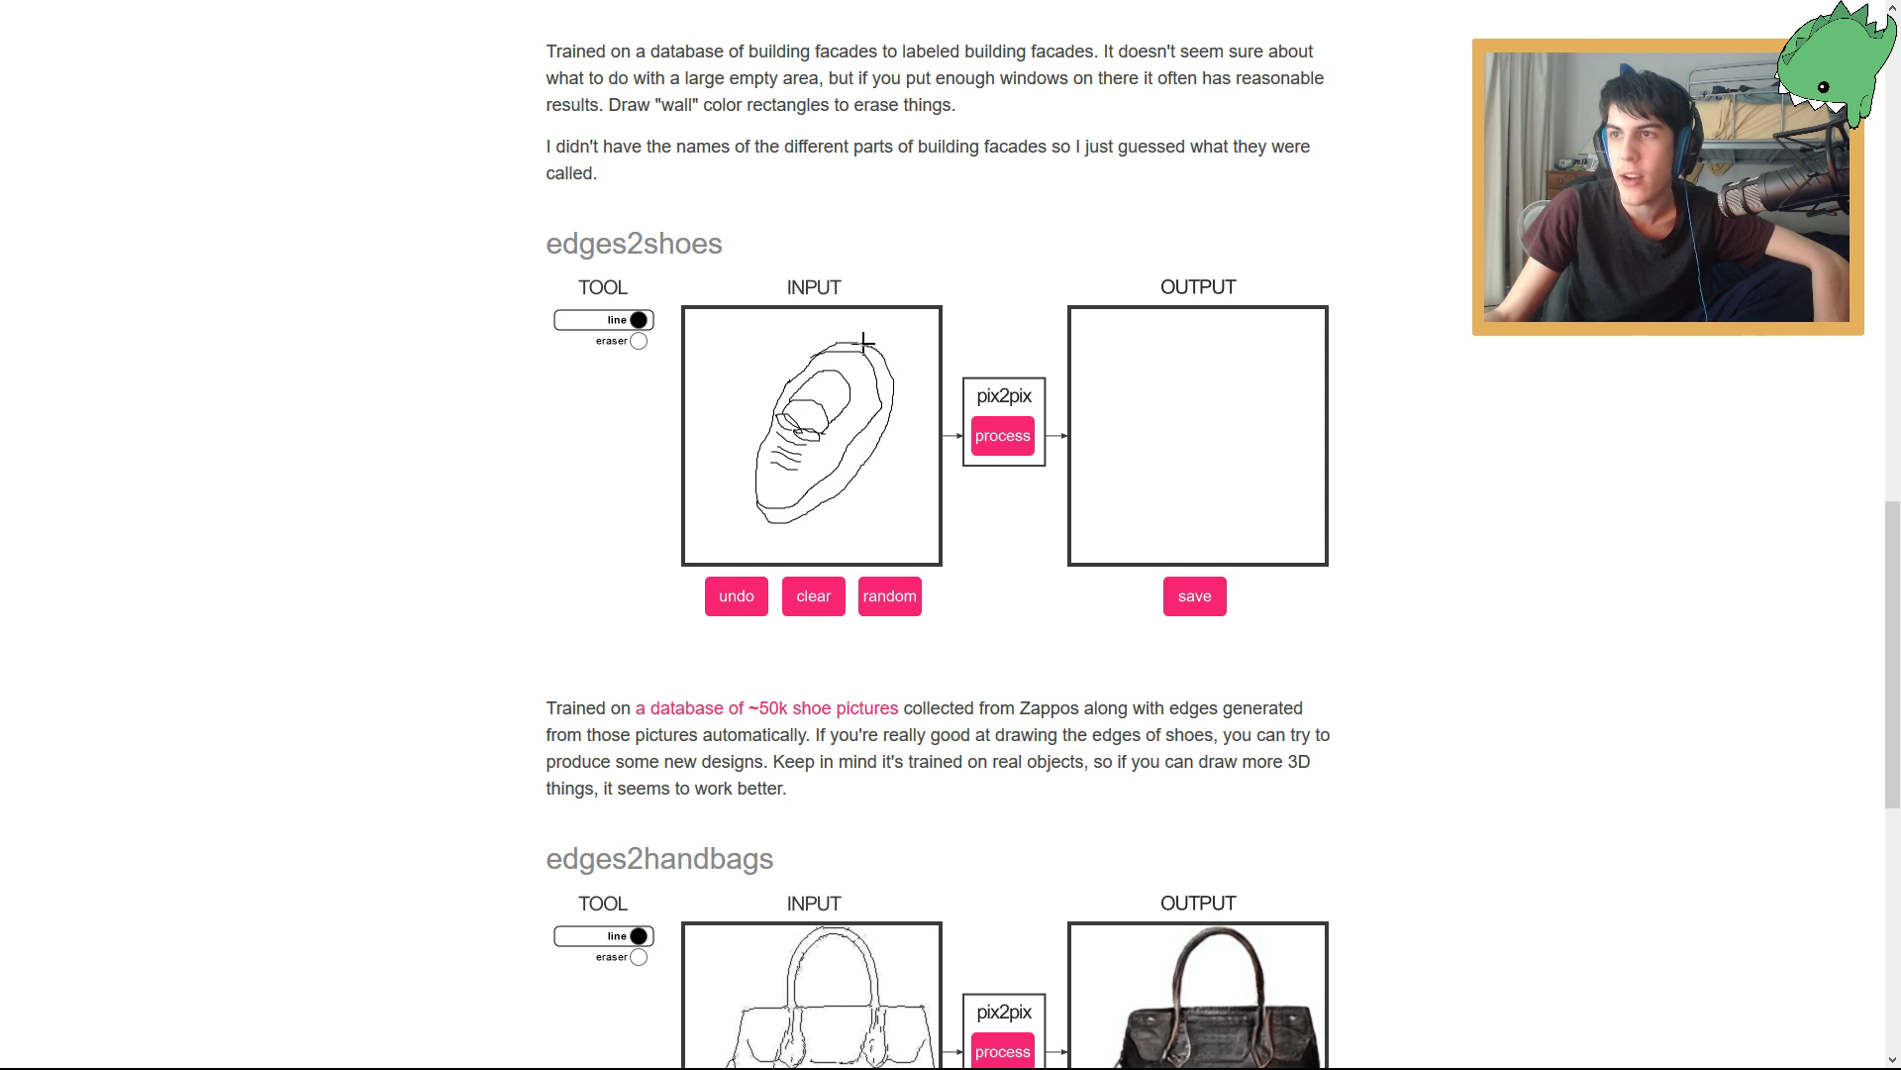
{"action": "left_click", "coordinate": [1003, 436]}
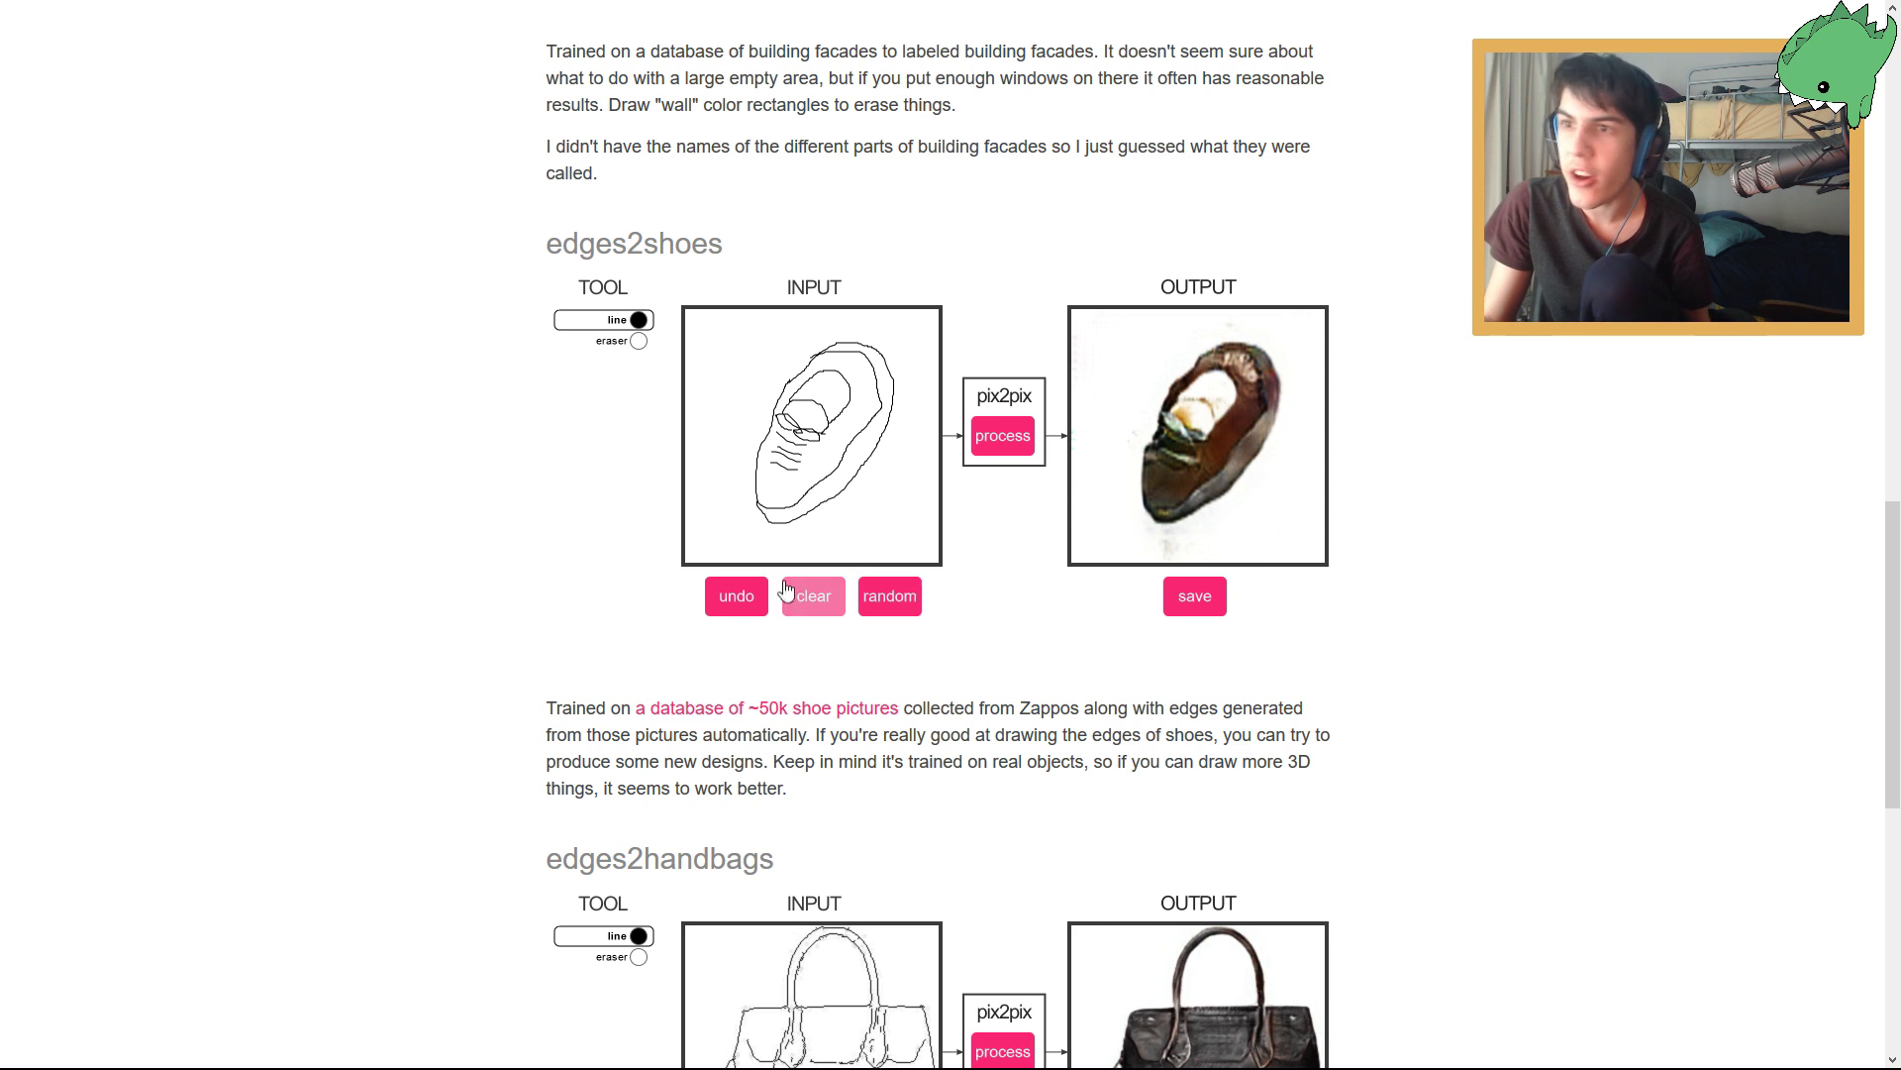
{"action": "left_click", "coordinate": [813, 595]}
Draw and wipe a circle, then a closed loop, in the edges2shoes input.
{"action": "mouse_move", "coordinate": [780, 463]}
{"action": "left_mouse_down"}
{"action": "mouse_move", "coordinate": [763, 442]}
{"action": "mouse_move", "coordinate": [803, 453]}
{"action": "left_mouse_up"}
{"action": "left_click", "coordinate": [814, 594]}
{"action": "mouse_move", "coordinate": [797, 385]}
{"action": "left_mouse_down"}
{"action": "mouse_move", "coordinate": [769, 424]}
{"action": "mouse_move", "coordinate": [814, 457]}
{"action": "mouse_move", "coordinate": [798, 371]}
{"action": "mouse_move", "coordinate": [808, 433]}
{"action": "left_mouse_up"}
{"action": "left_click", "coordinate": [813, 595]}
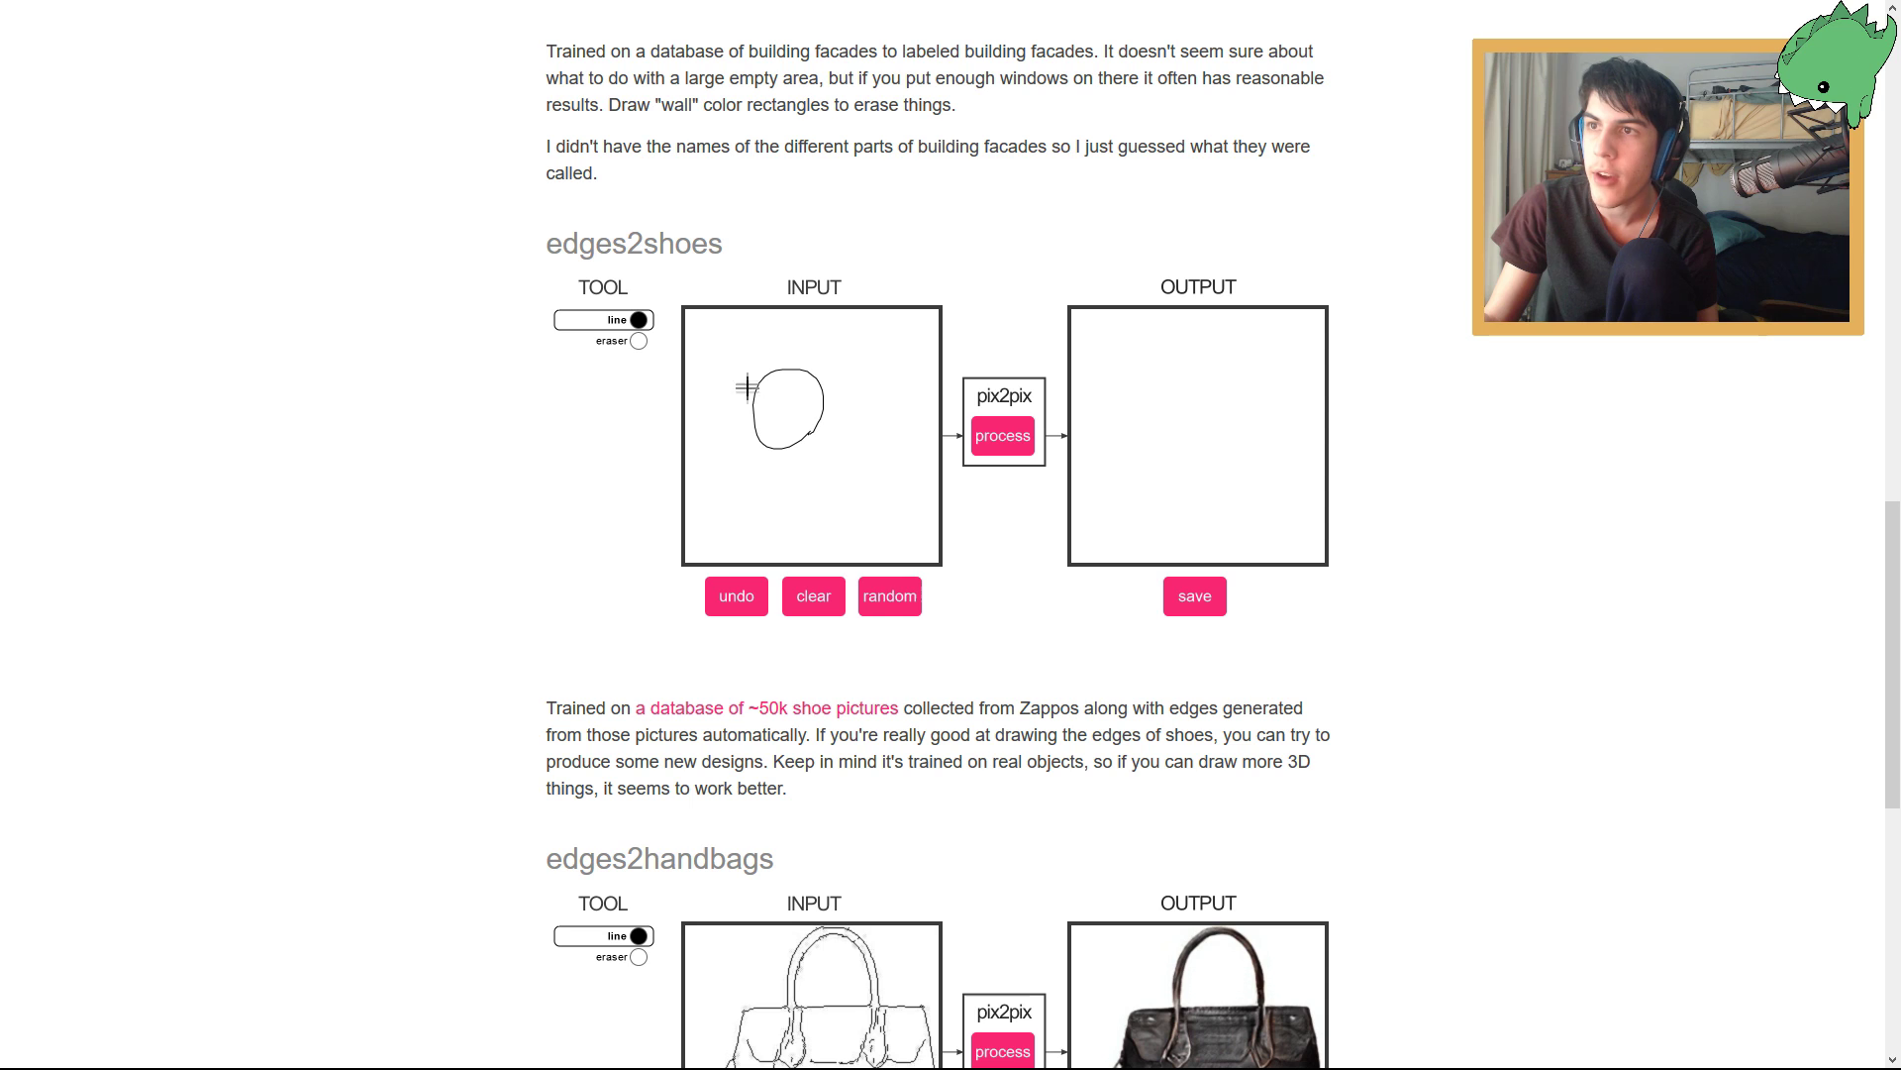
Render an outline doodle, clear it, and load a random shoe edge drawing.
{"action": "mouse_move", "coordinate": [750, 384]}
{"action": "left_mouse_down"}
{"action": "mouse_move", "coordinate": [711, 535]}
{"action": "mouse_move", "coordinate": [800, 495]}
{"action": "mouse_move", "coordinate": [857, 373]}
{"action": "mouse_move", "coordinate": [789, 330]}
{"action": "mouse_move", "coordinate": [749, 384]}
{"action": "left_mouse_up"}
{"action": "left_click", "coordinate": [982, 445]}
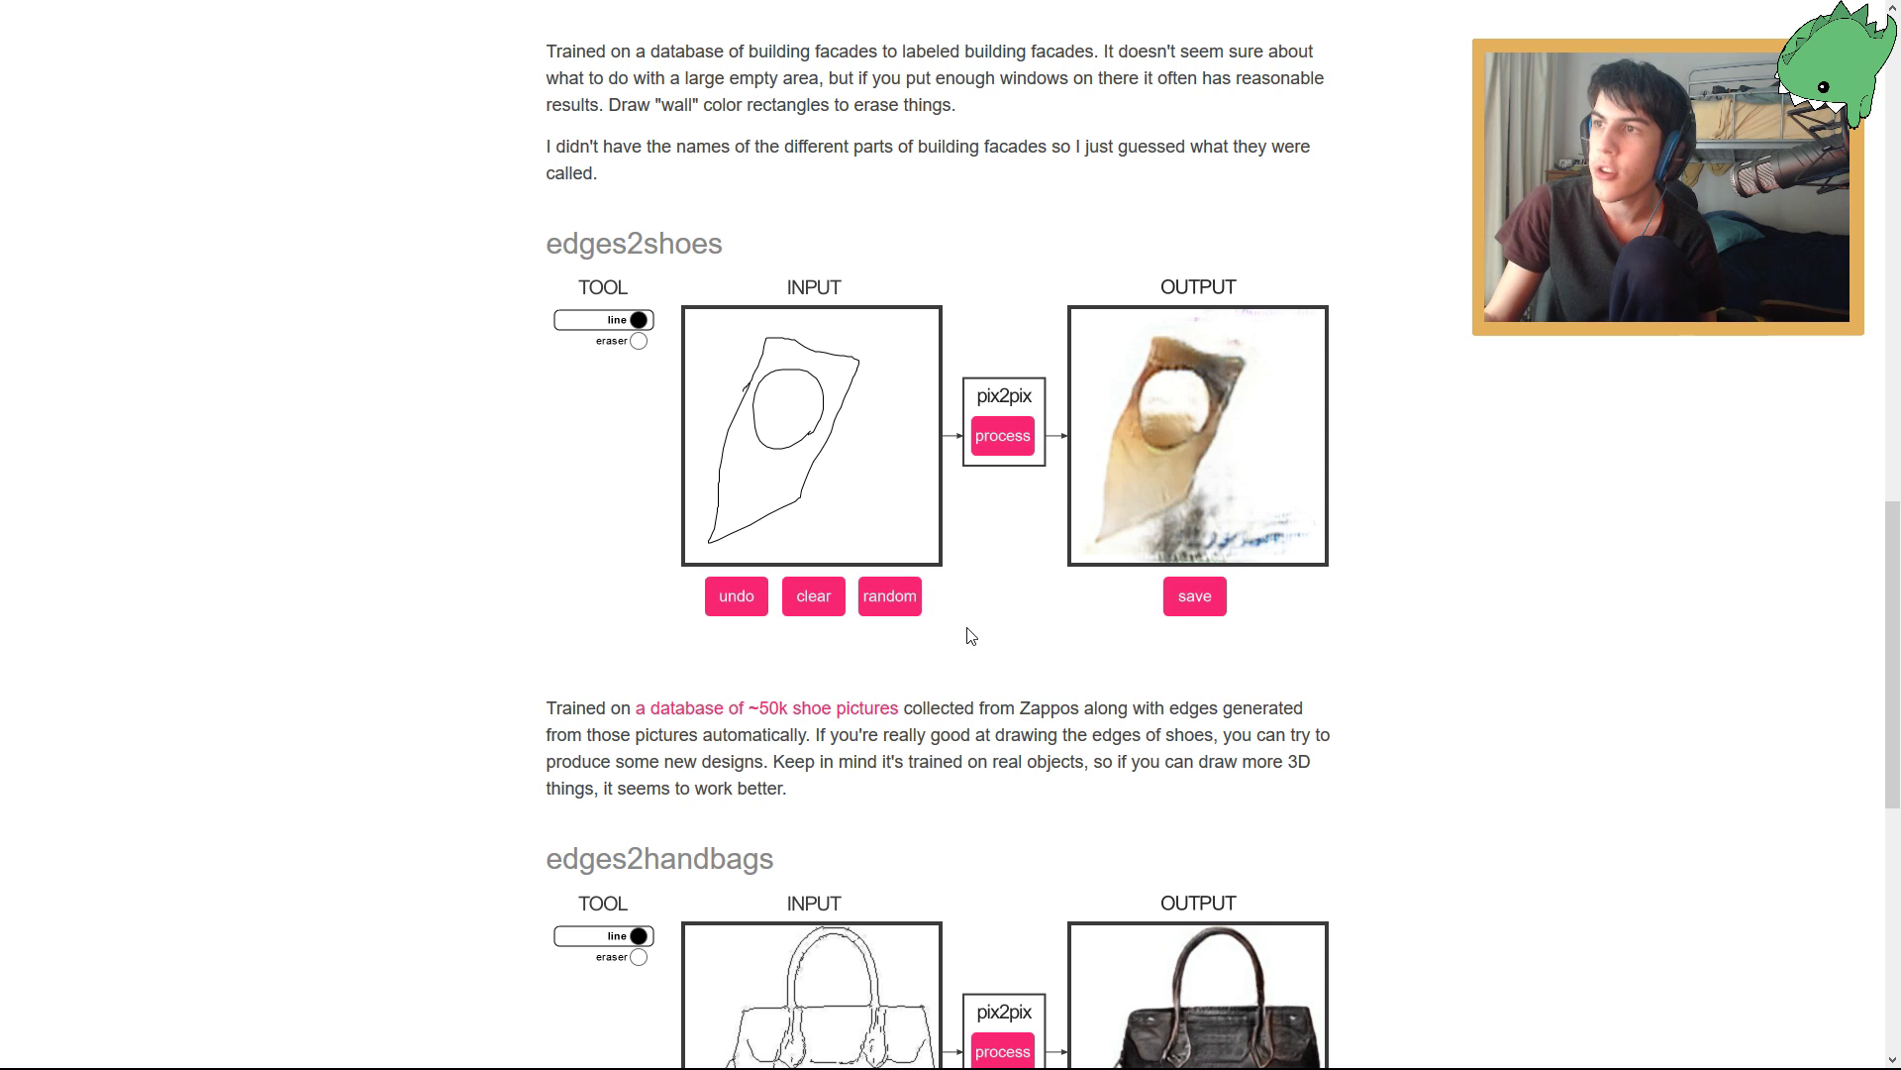
{"action": "left_click", "coordinate": [814, 599]}
{"action": "left_click", "coordinate": [903, 592]}
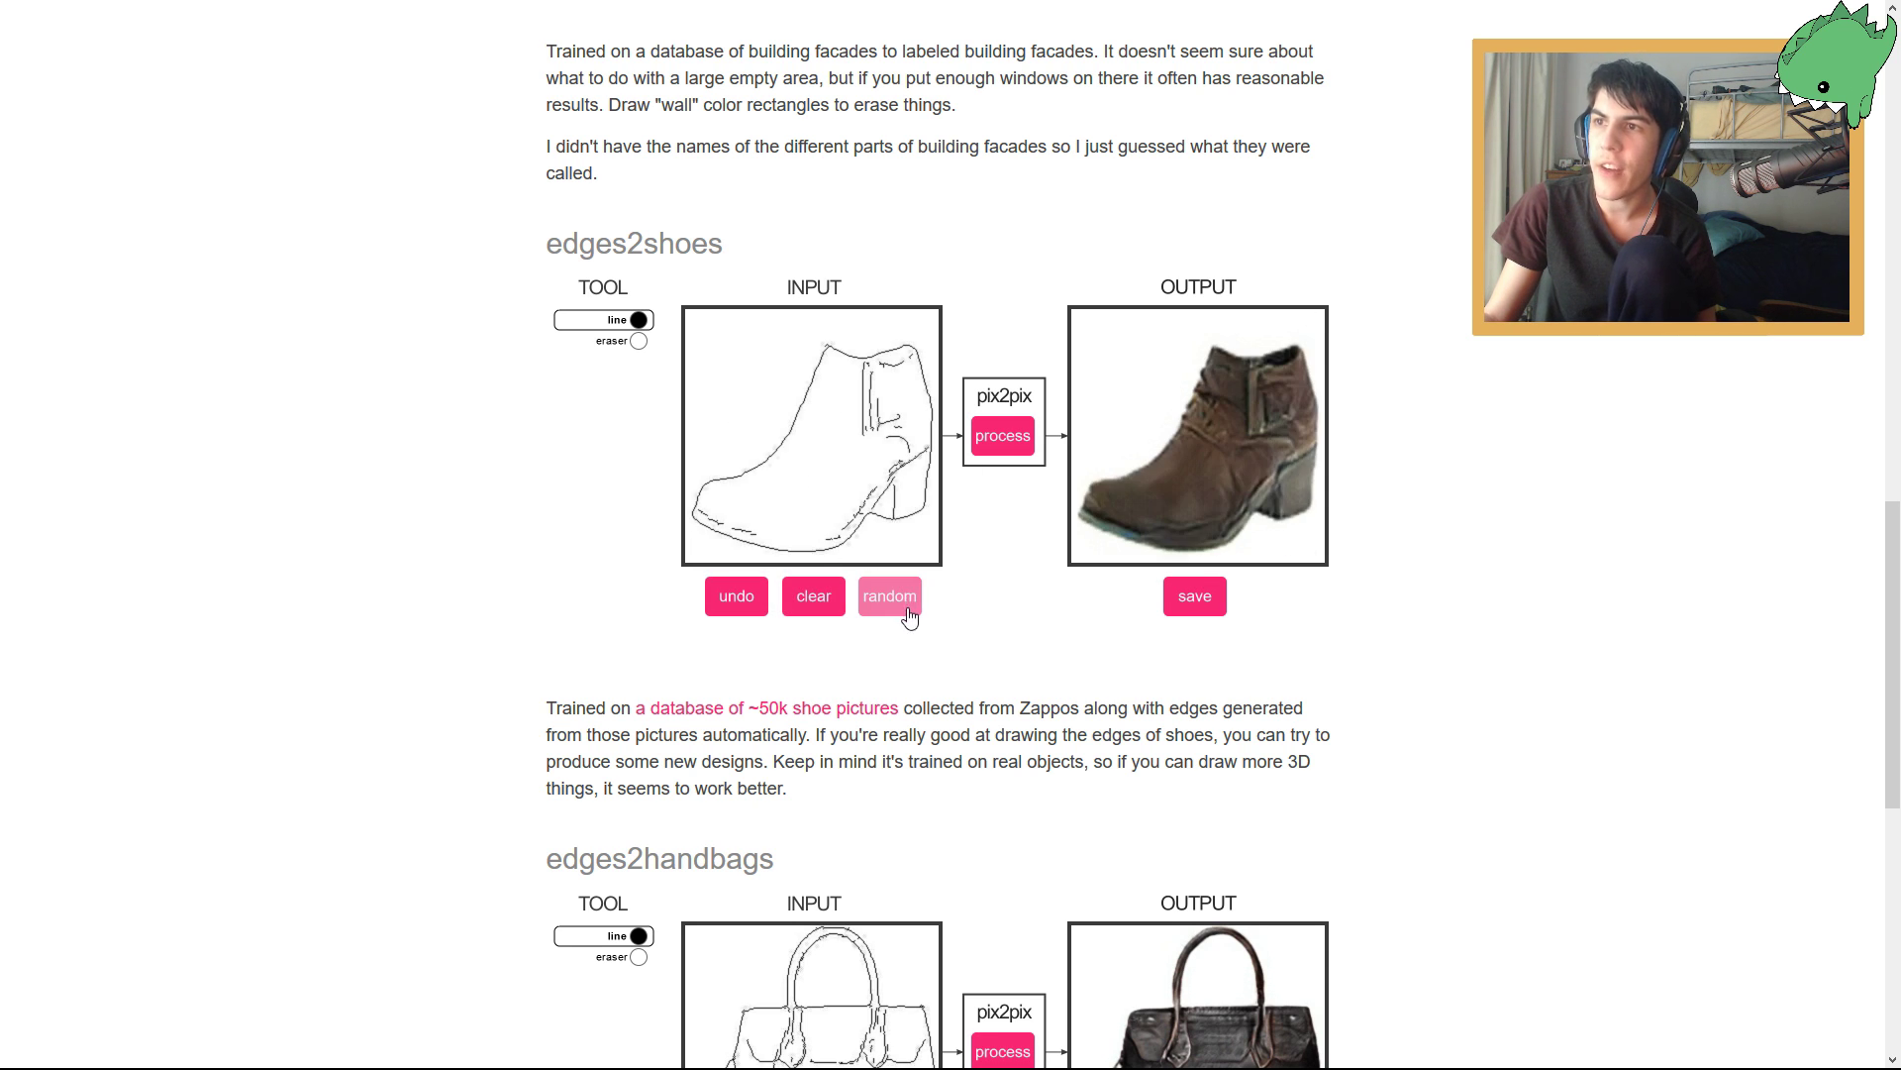
Clear the random boot, draw a high-heel boot outline plus sole, rendering after each stroke.
{"action": "left_click", "coordinate": [825, 614]}
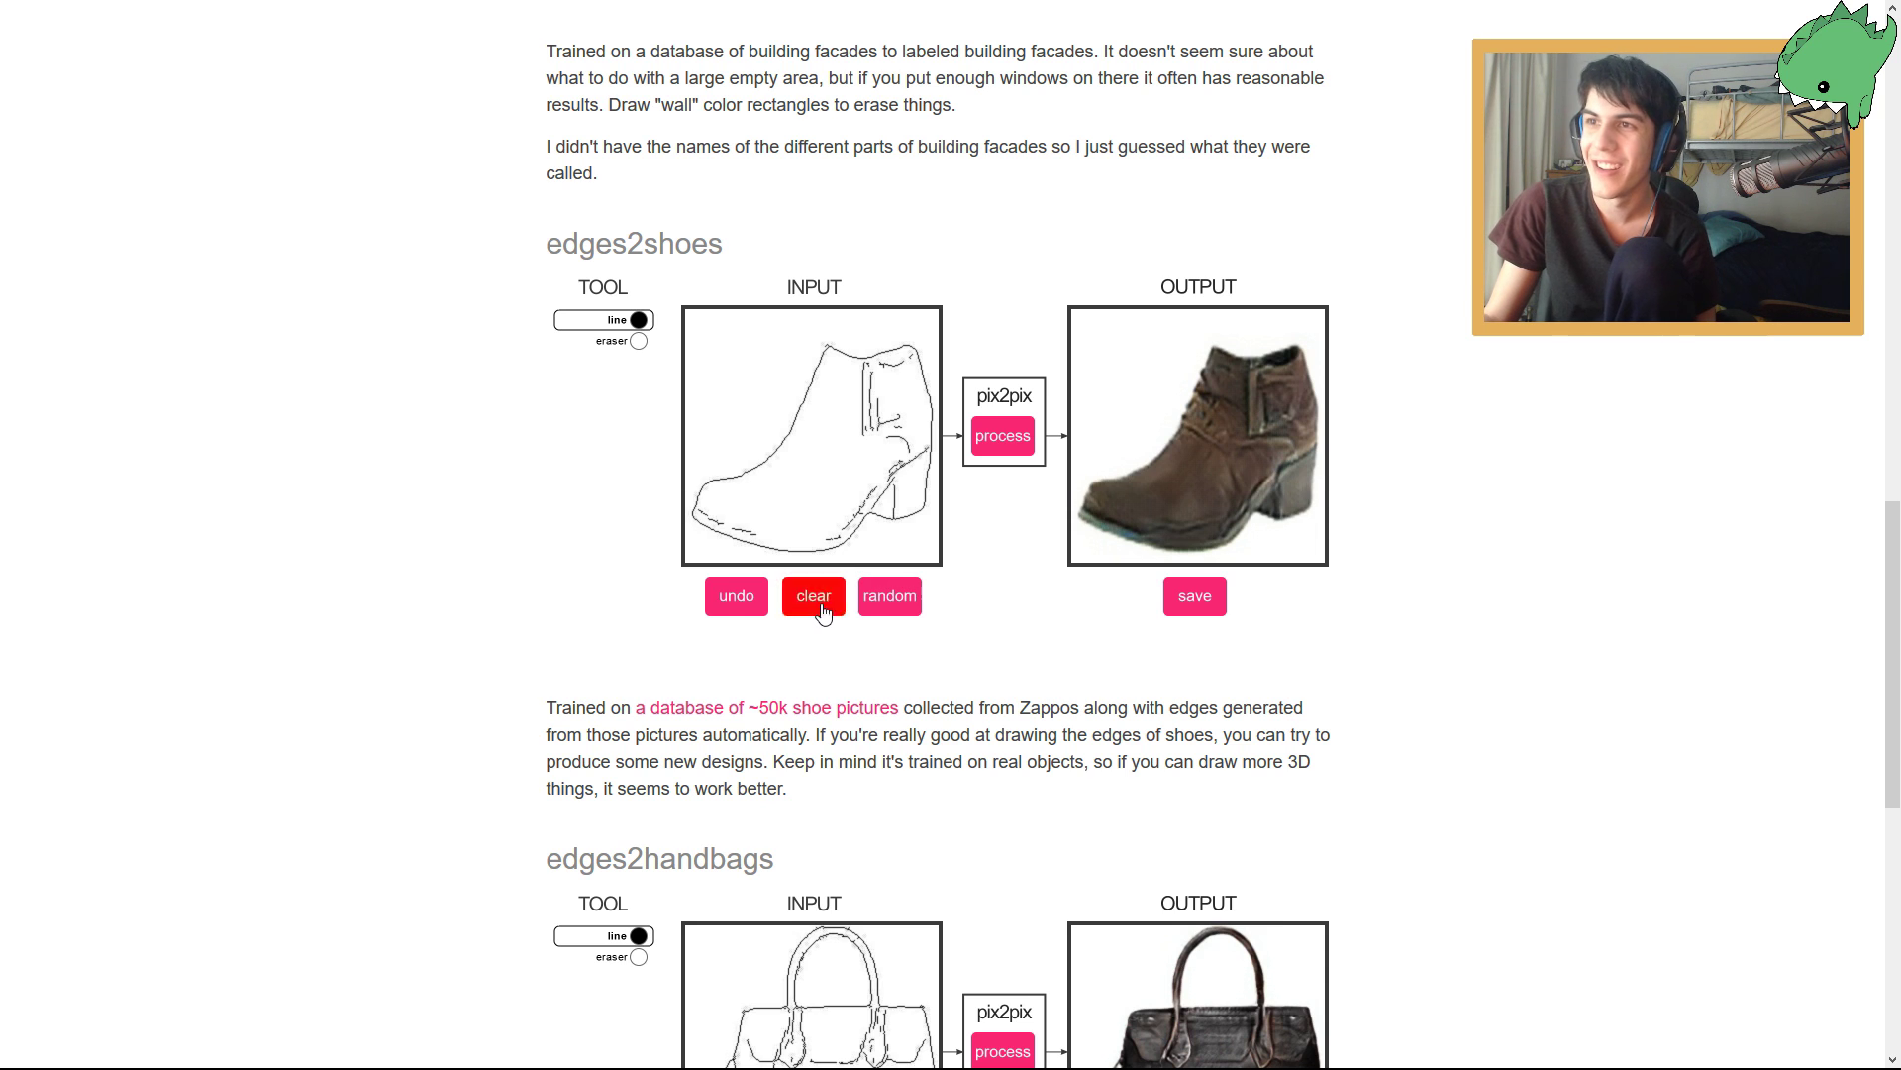
{"action": "mouse_move", "coordinate": [871, 518]}
{"action": "left_mouse_down"}
{"action": "mouse_move", "coordinate": [870, 477]}
{"action": "mouse_move", "coordinate": [814, 522]}
{"action": "mouse_move", "coordinate": [723, 521]}
{"action": "mouse_move", "coordinate": [846, 338]}
{"action": "mouse_move", "coordinate": [913, 396]}
{"action": "mouse_move", "coordinate": [905, 500]}
{"action": "left_mouse_up"}
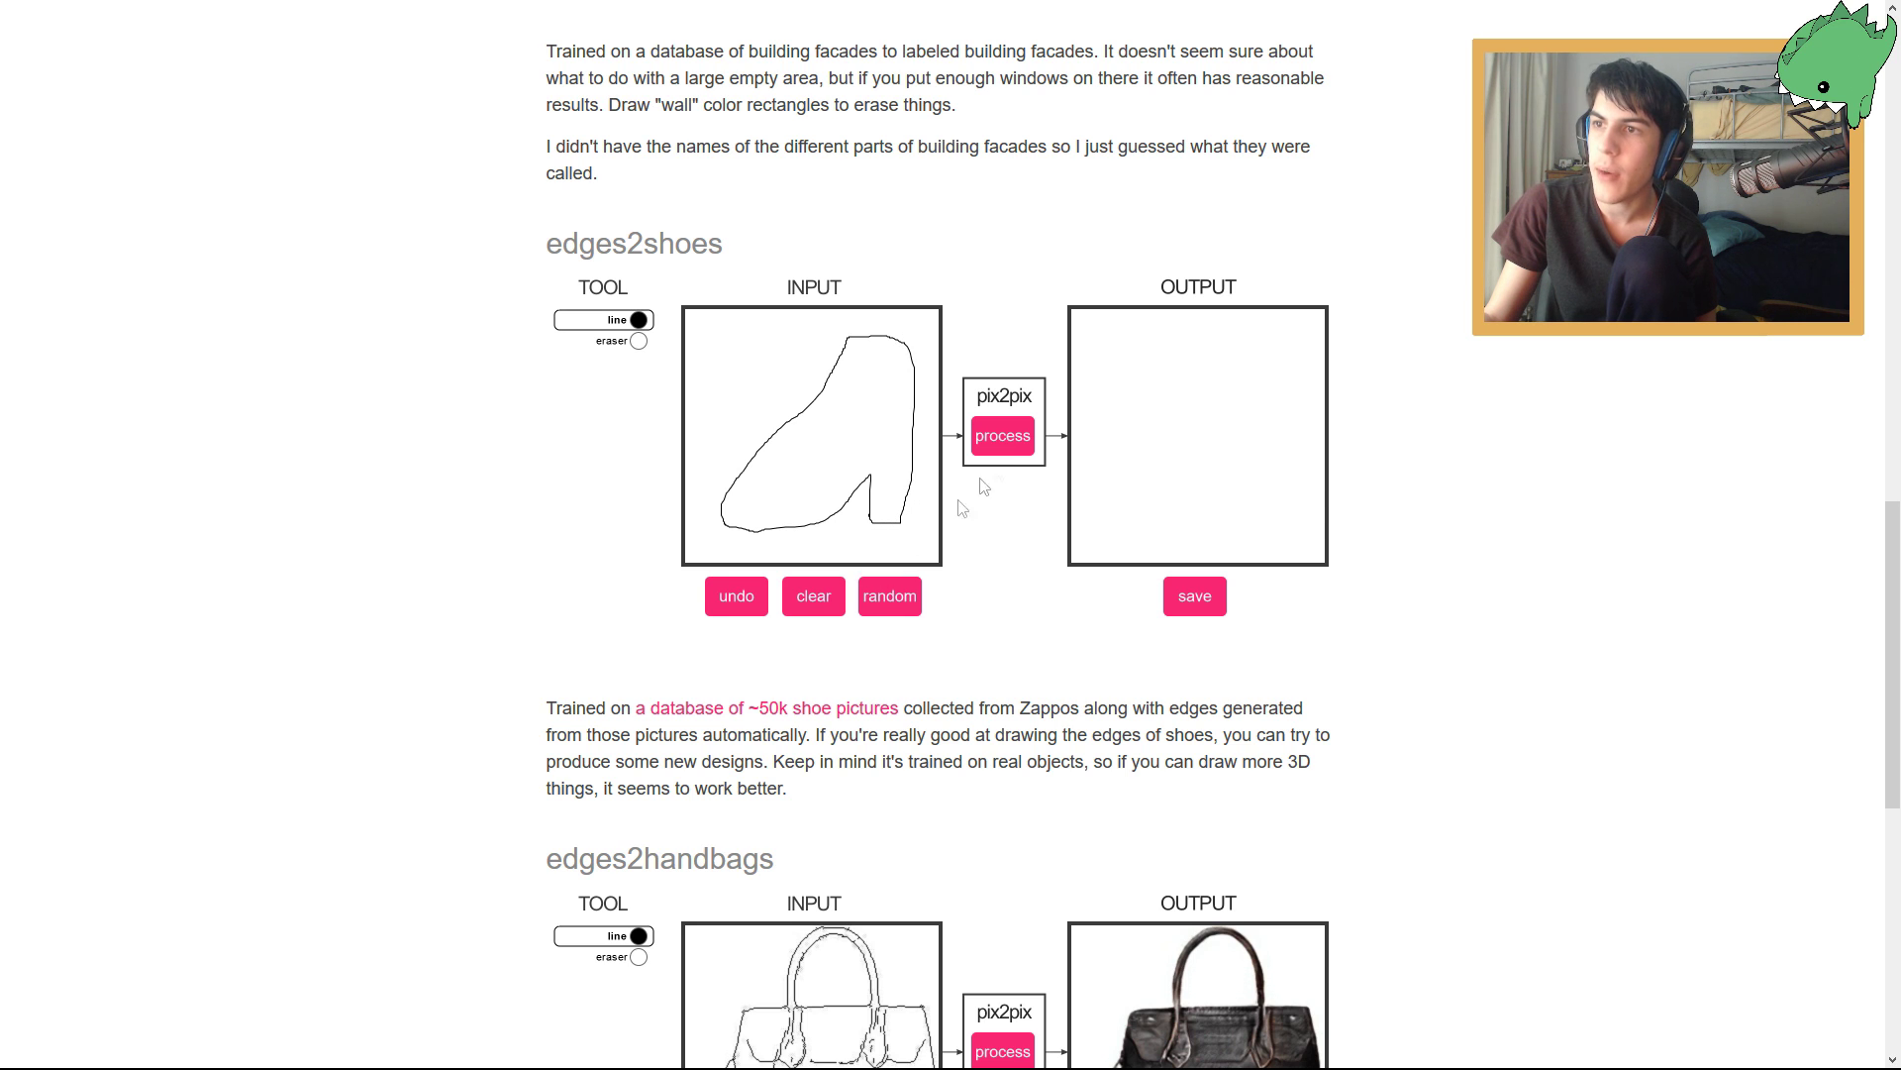
{"action": "left_click", "coordinate": [1003, 435]}
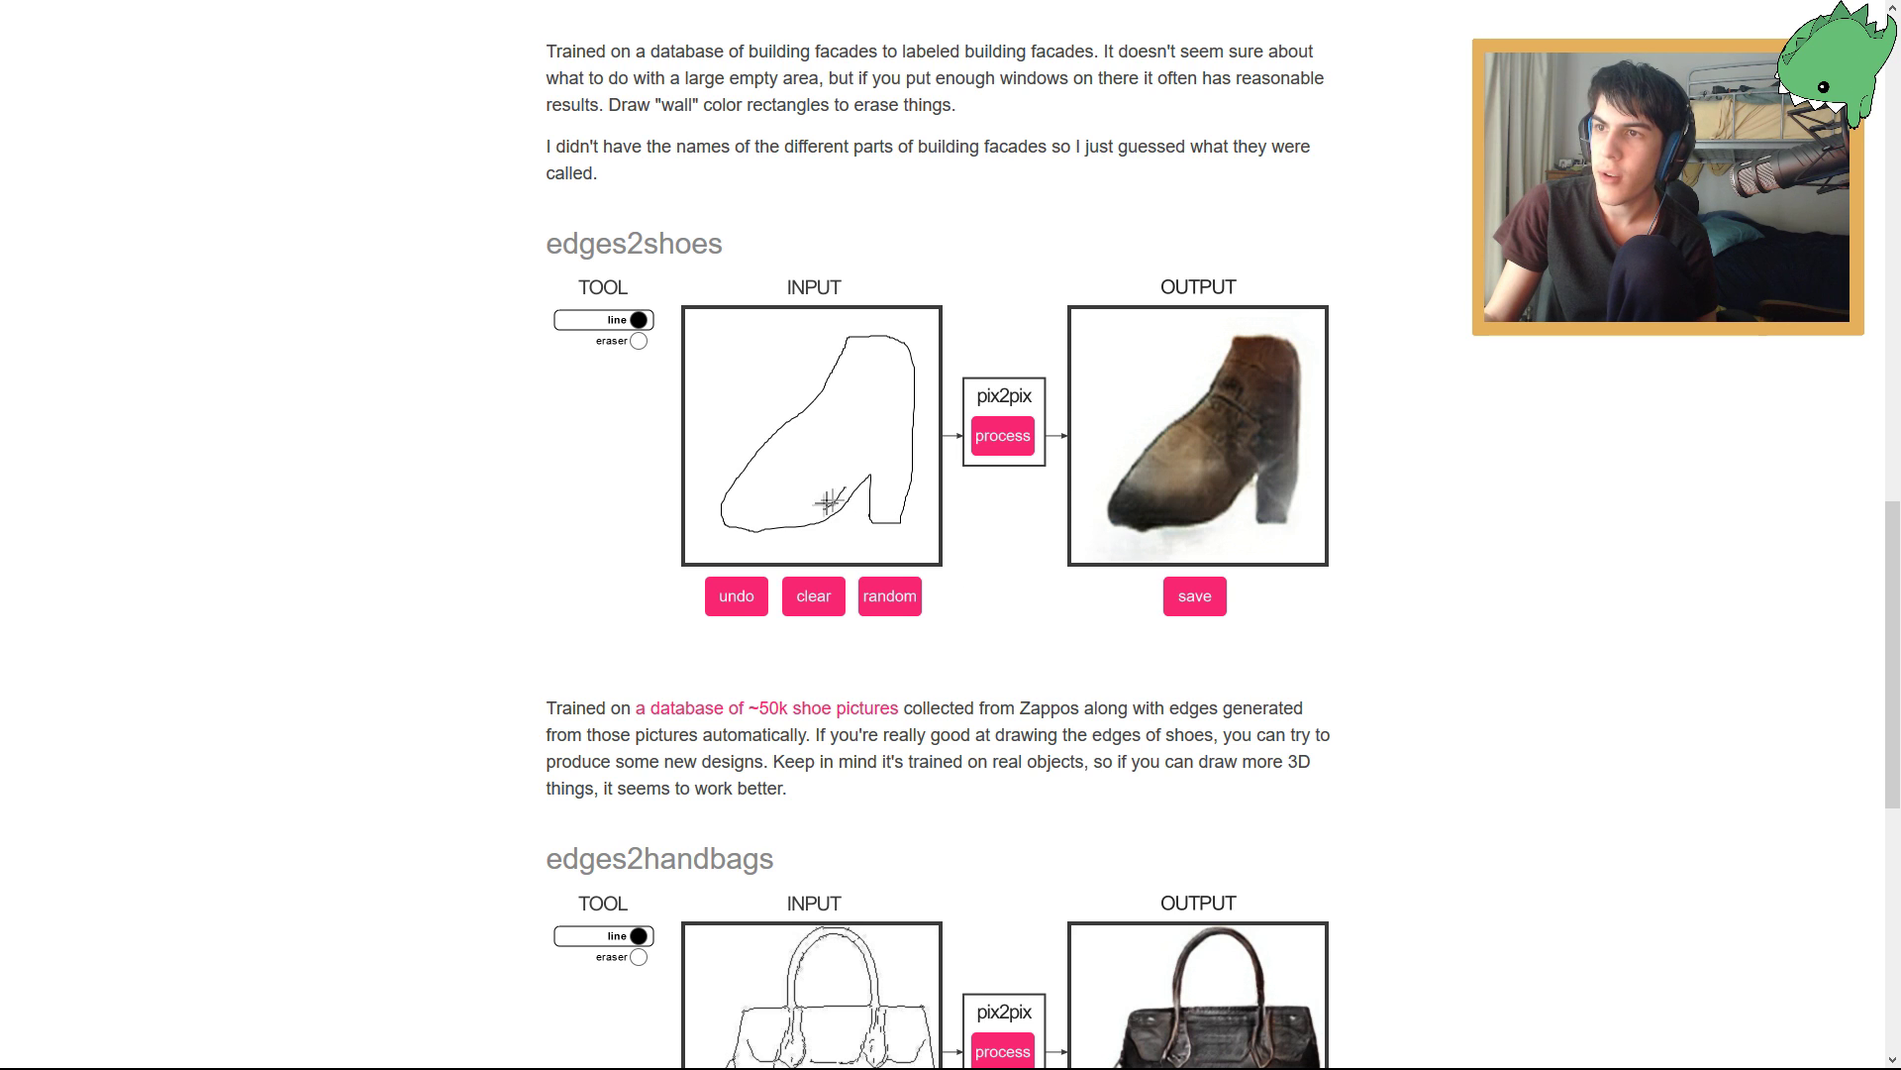
{"action": "left_click_drag", "start_coordinate": [781, 522], "coordinate": [870, 498]}
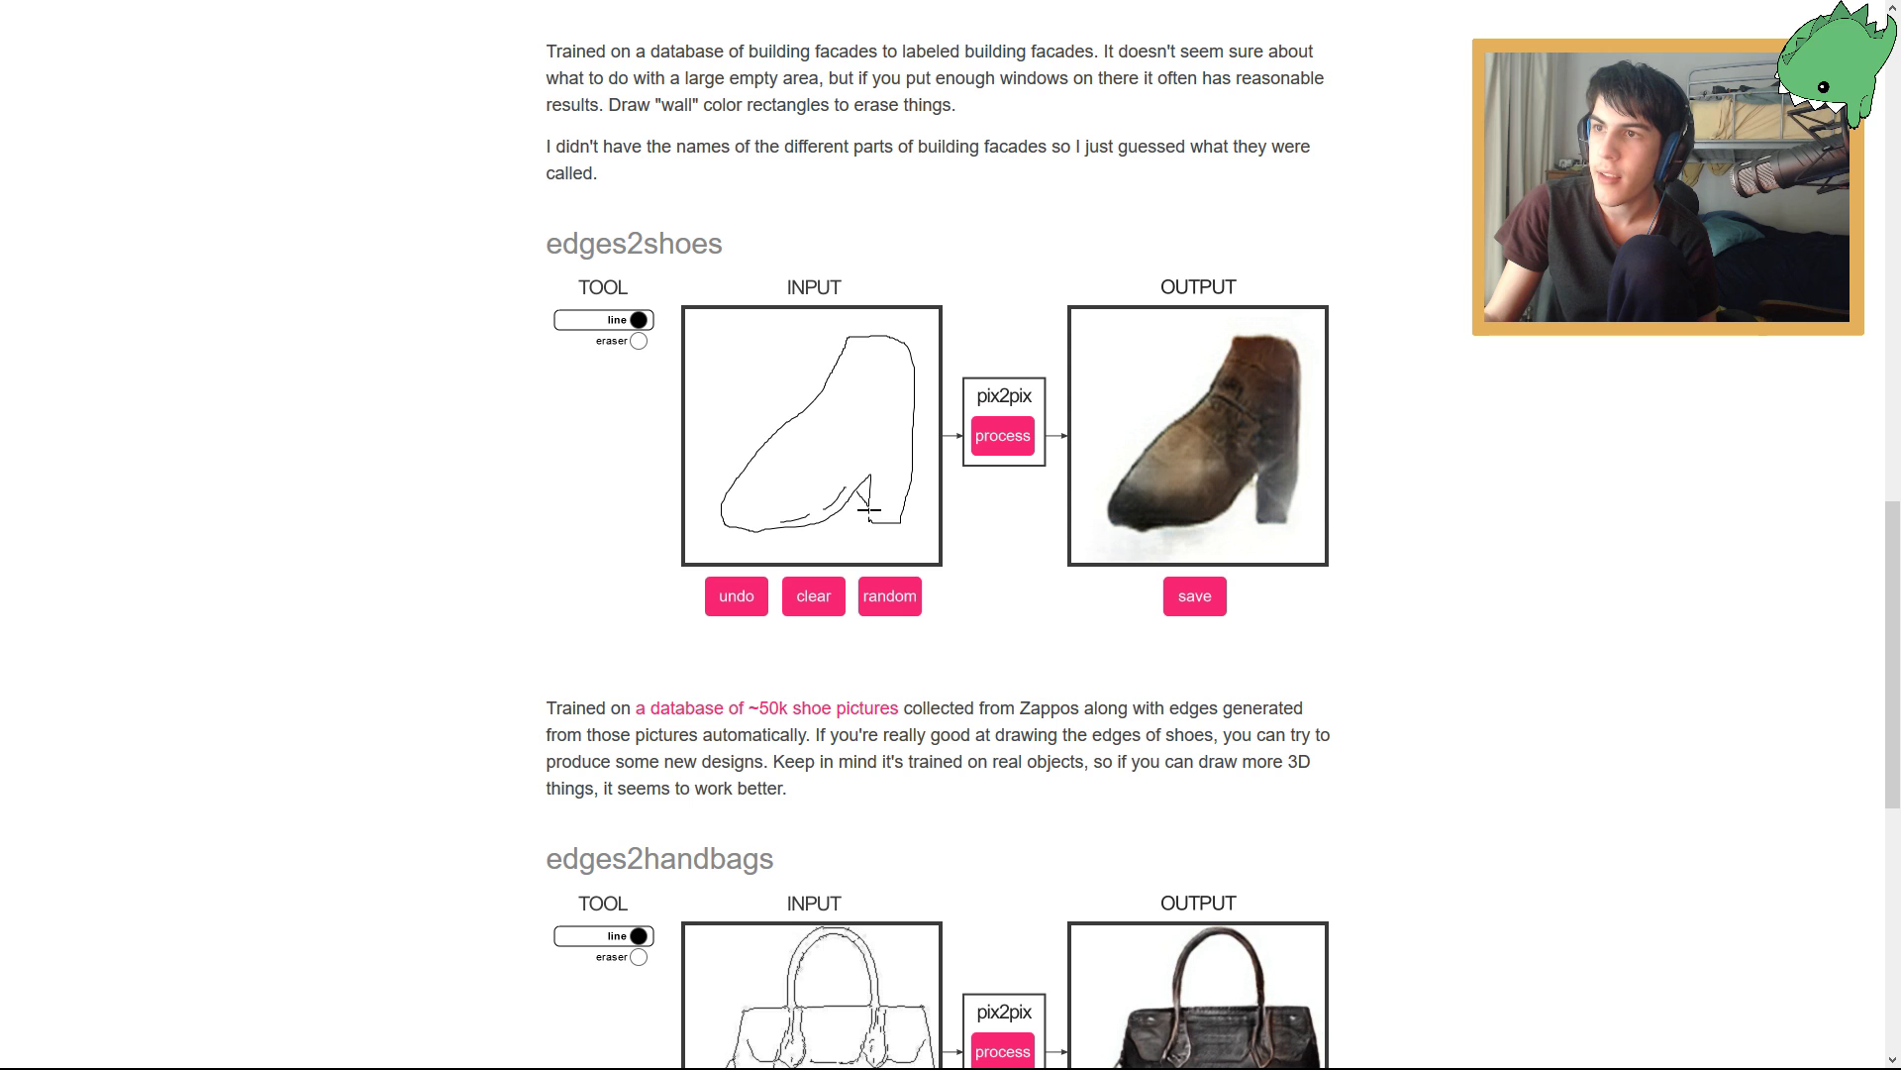
{"action": "left_click", "coordinate": [1003, 437]}
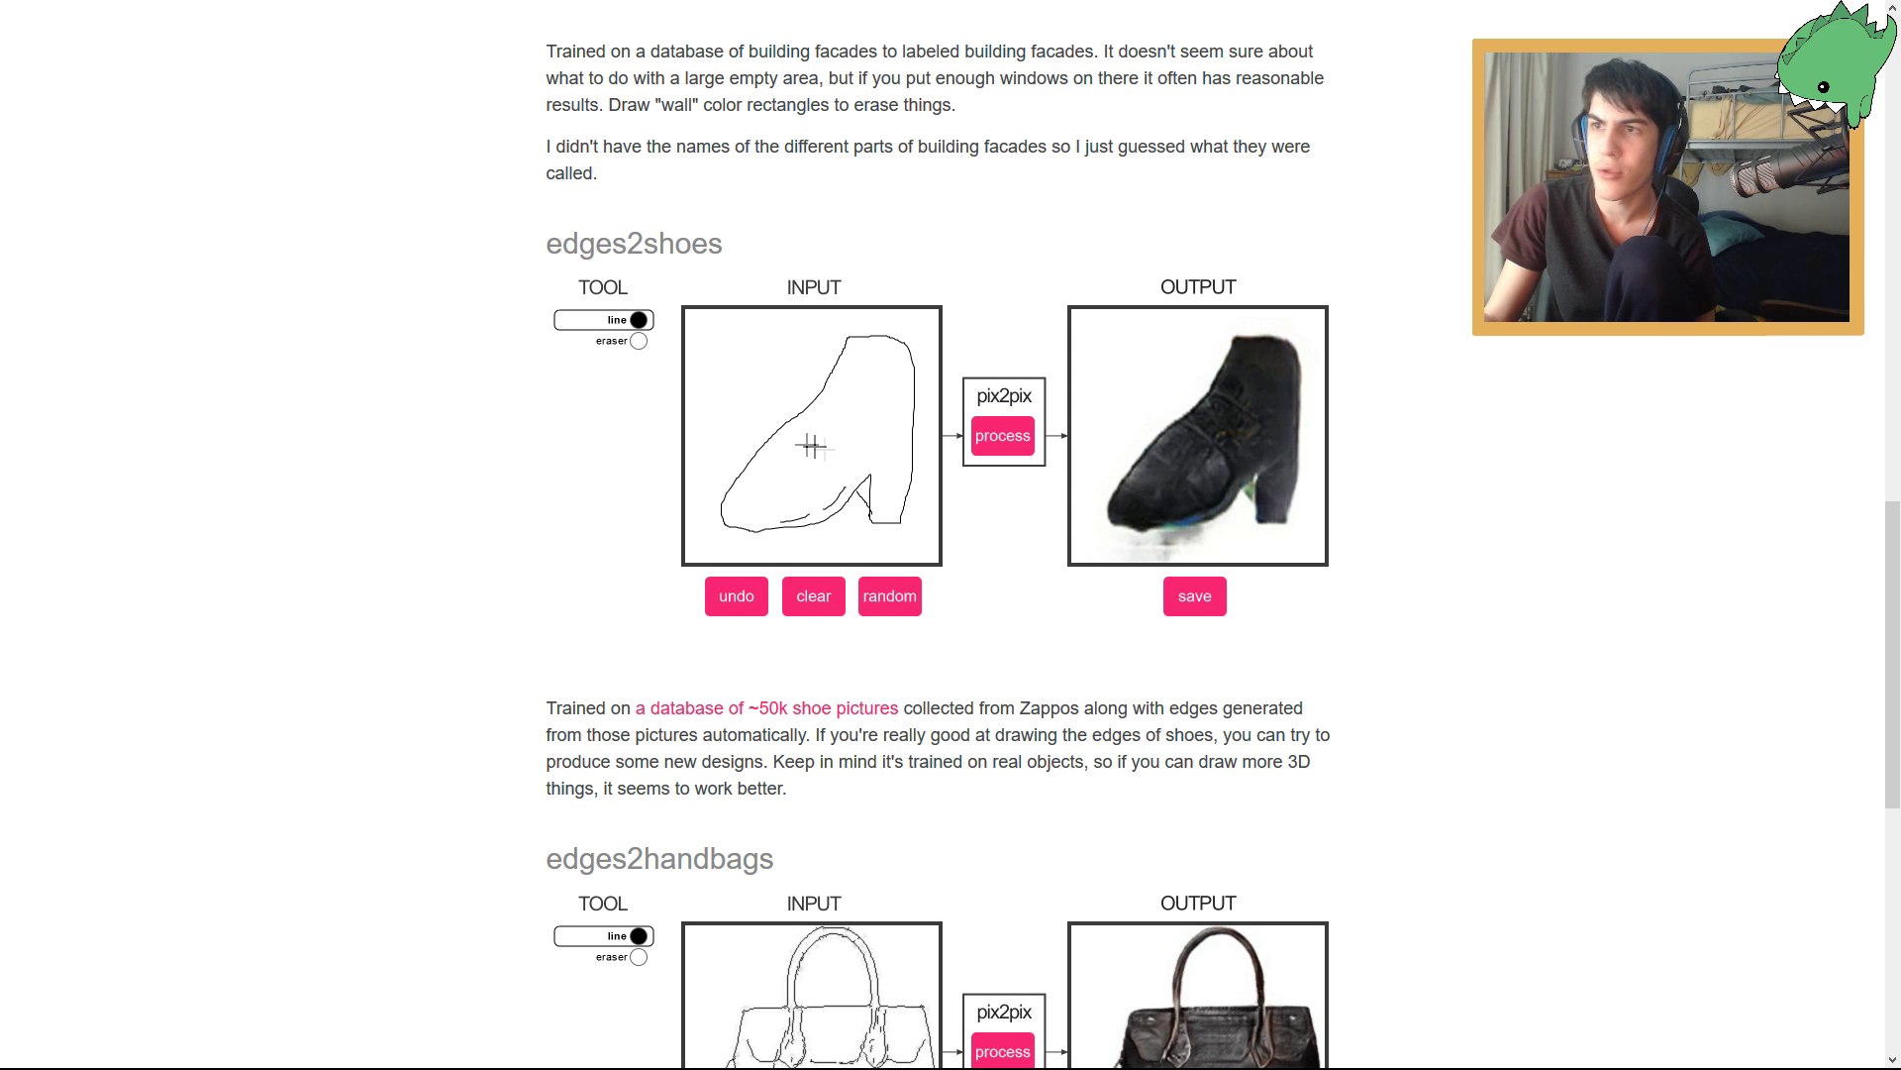
Add a strap and a top collar with re-renders, then clear and start a round face.
{"action": "mouse_move", "coordinate": [795, 434]}
{"action": "left_mouse_down"}
{"action": "mouse_move", "coordinate": [830, 463]}
{"action": "mouse_move", "coordinate": [847, 451]}
{"action": "left_mouse_up"}
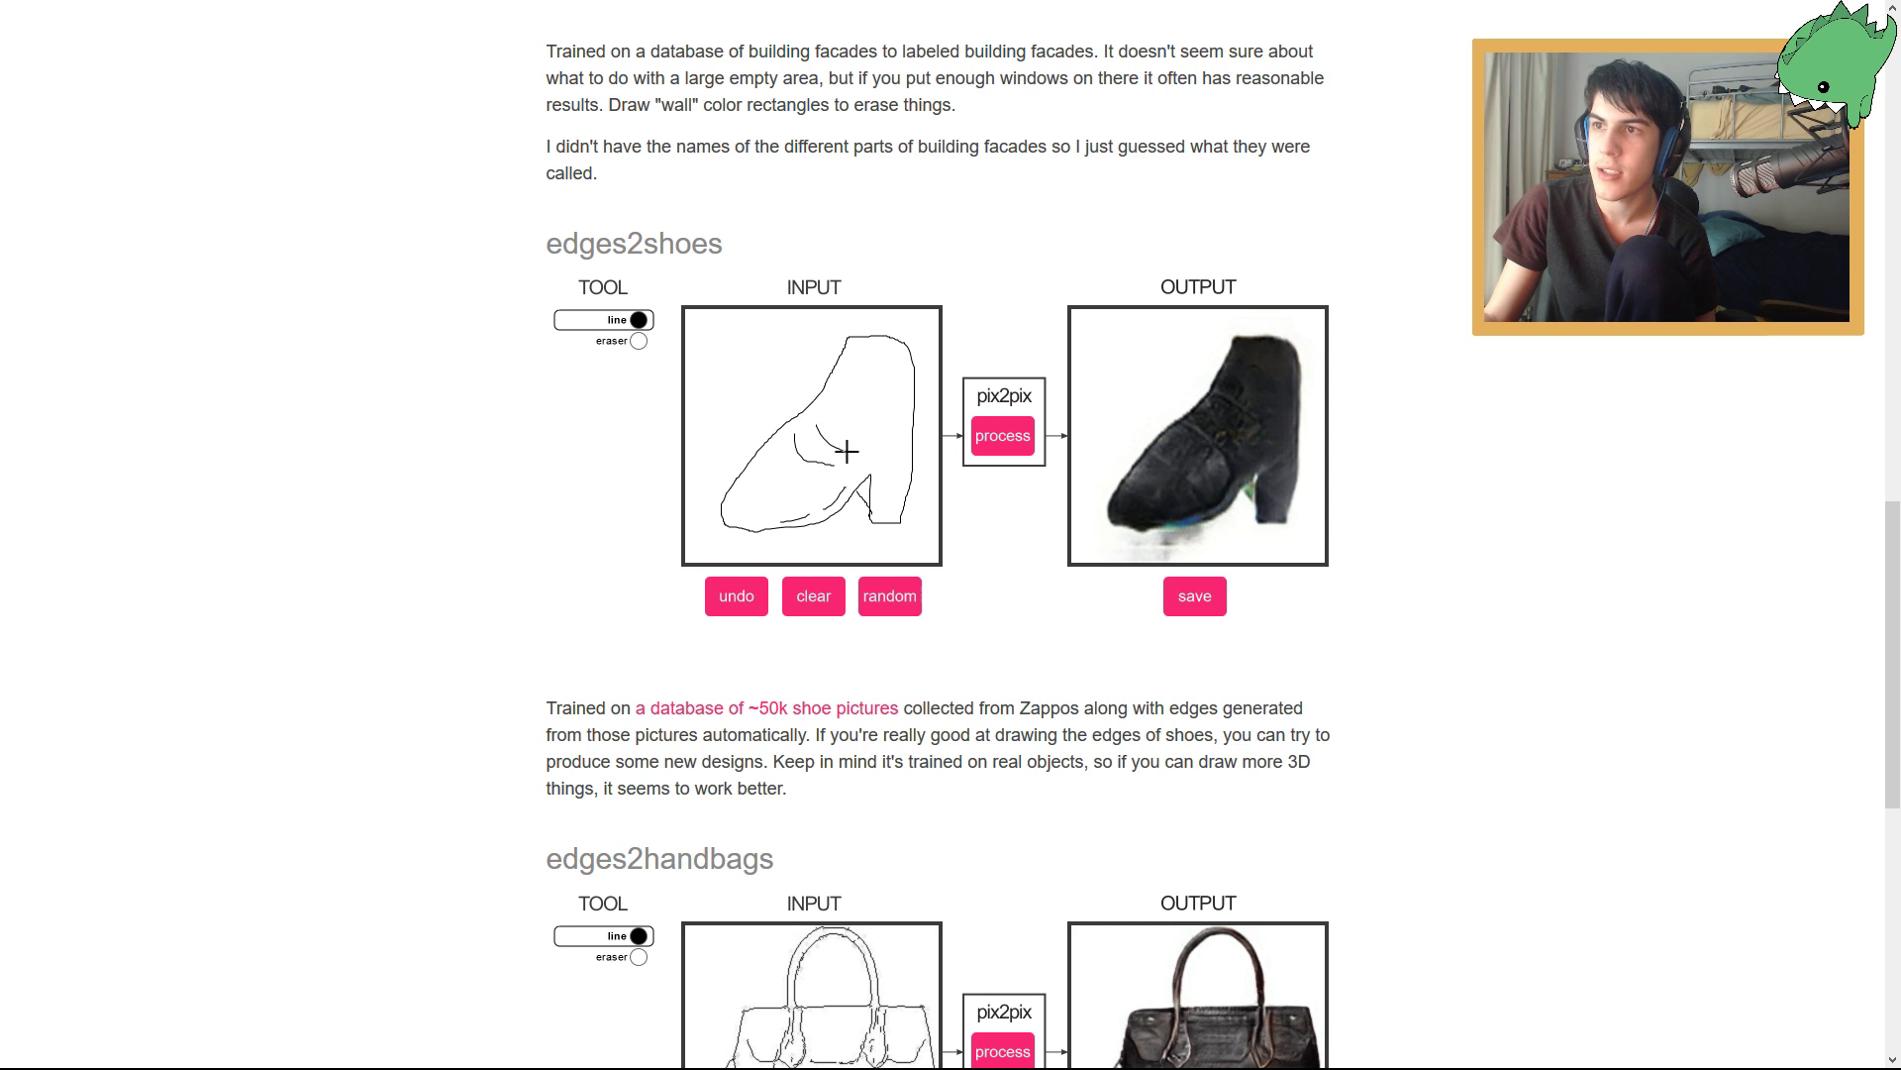
{"action": "left_click", "coordinate": [1003, 435]}
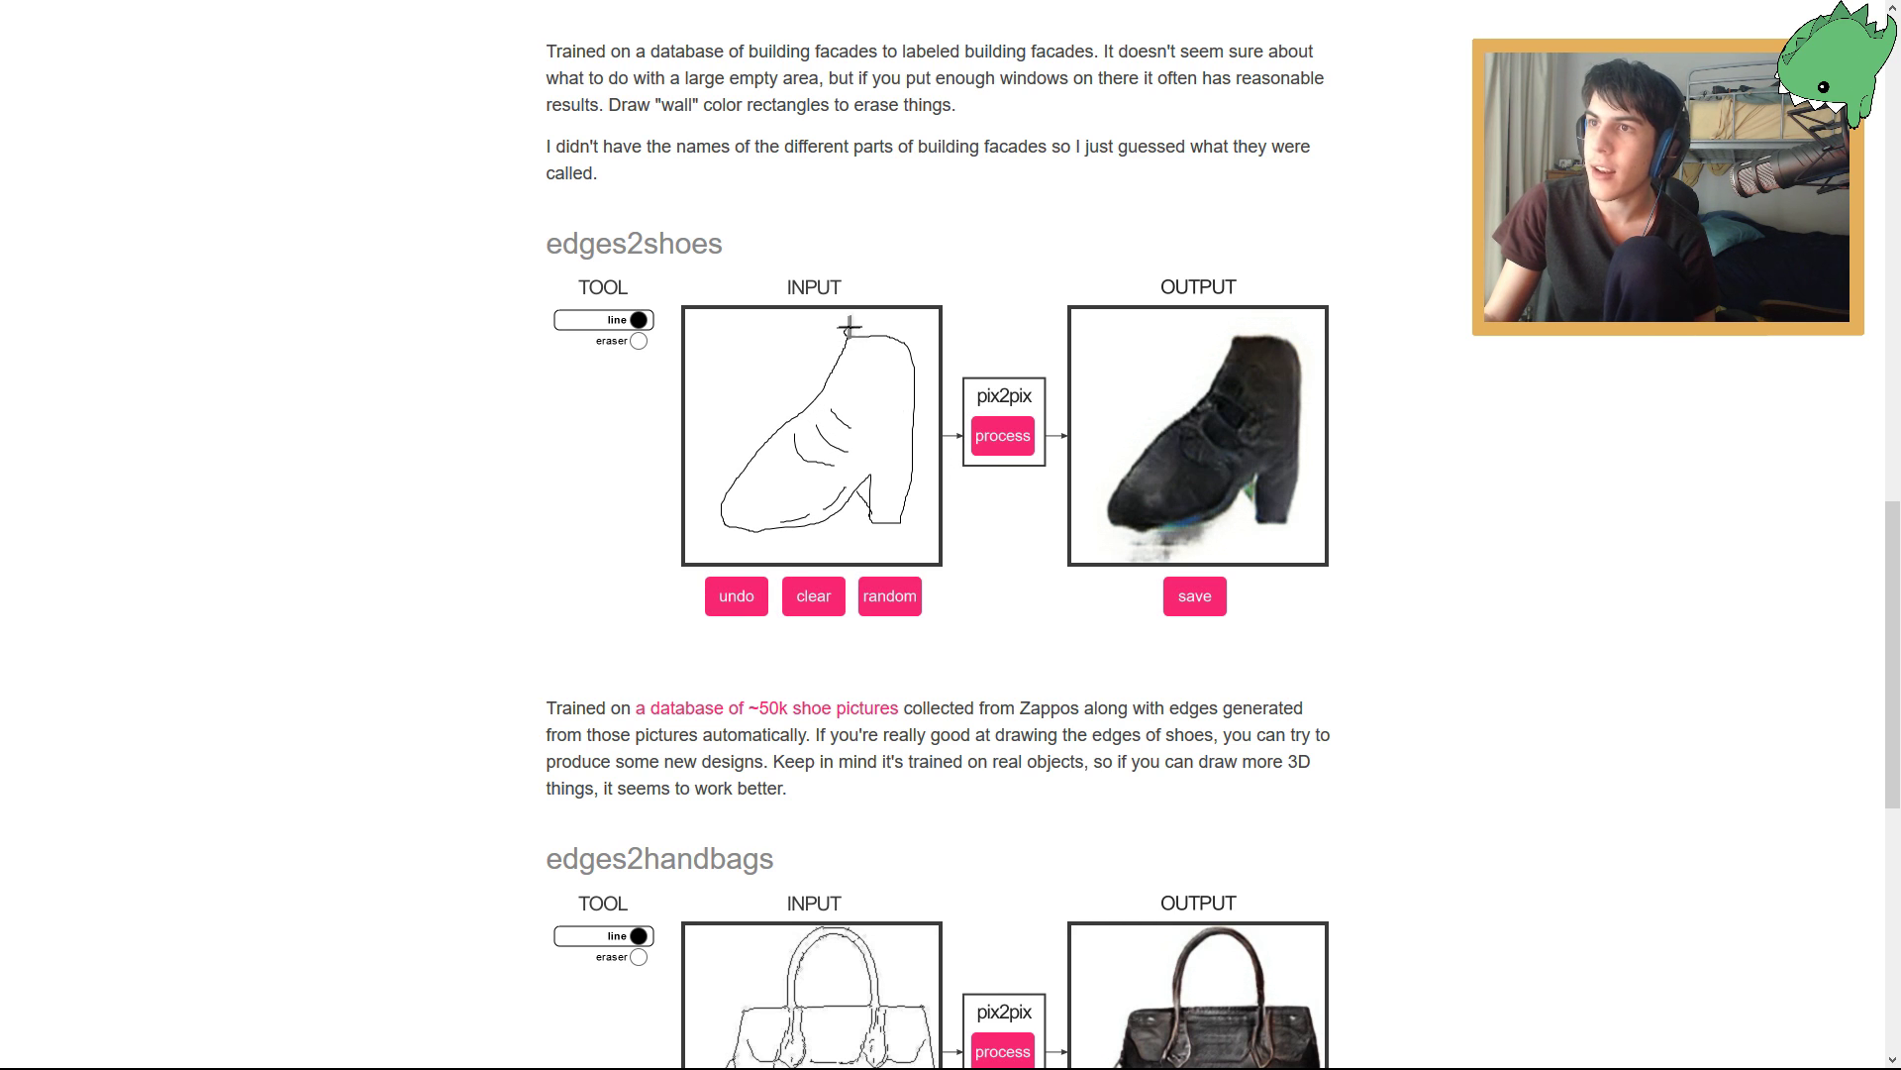
{"action": "left_click_drag", "start_coordinate": [848, 327], "coordinate": [898, 343]}
{"action": "left_click", "coordinate": [985, 428]}
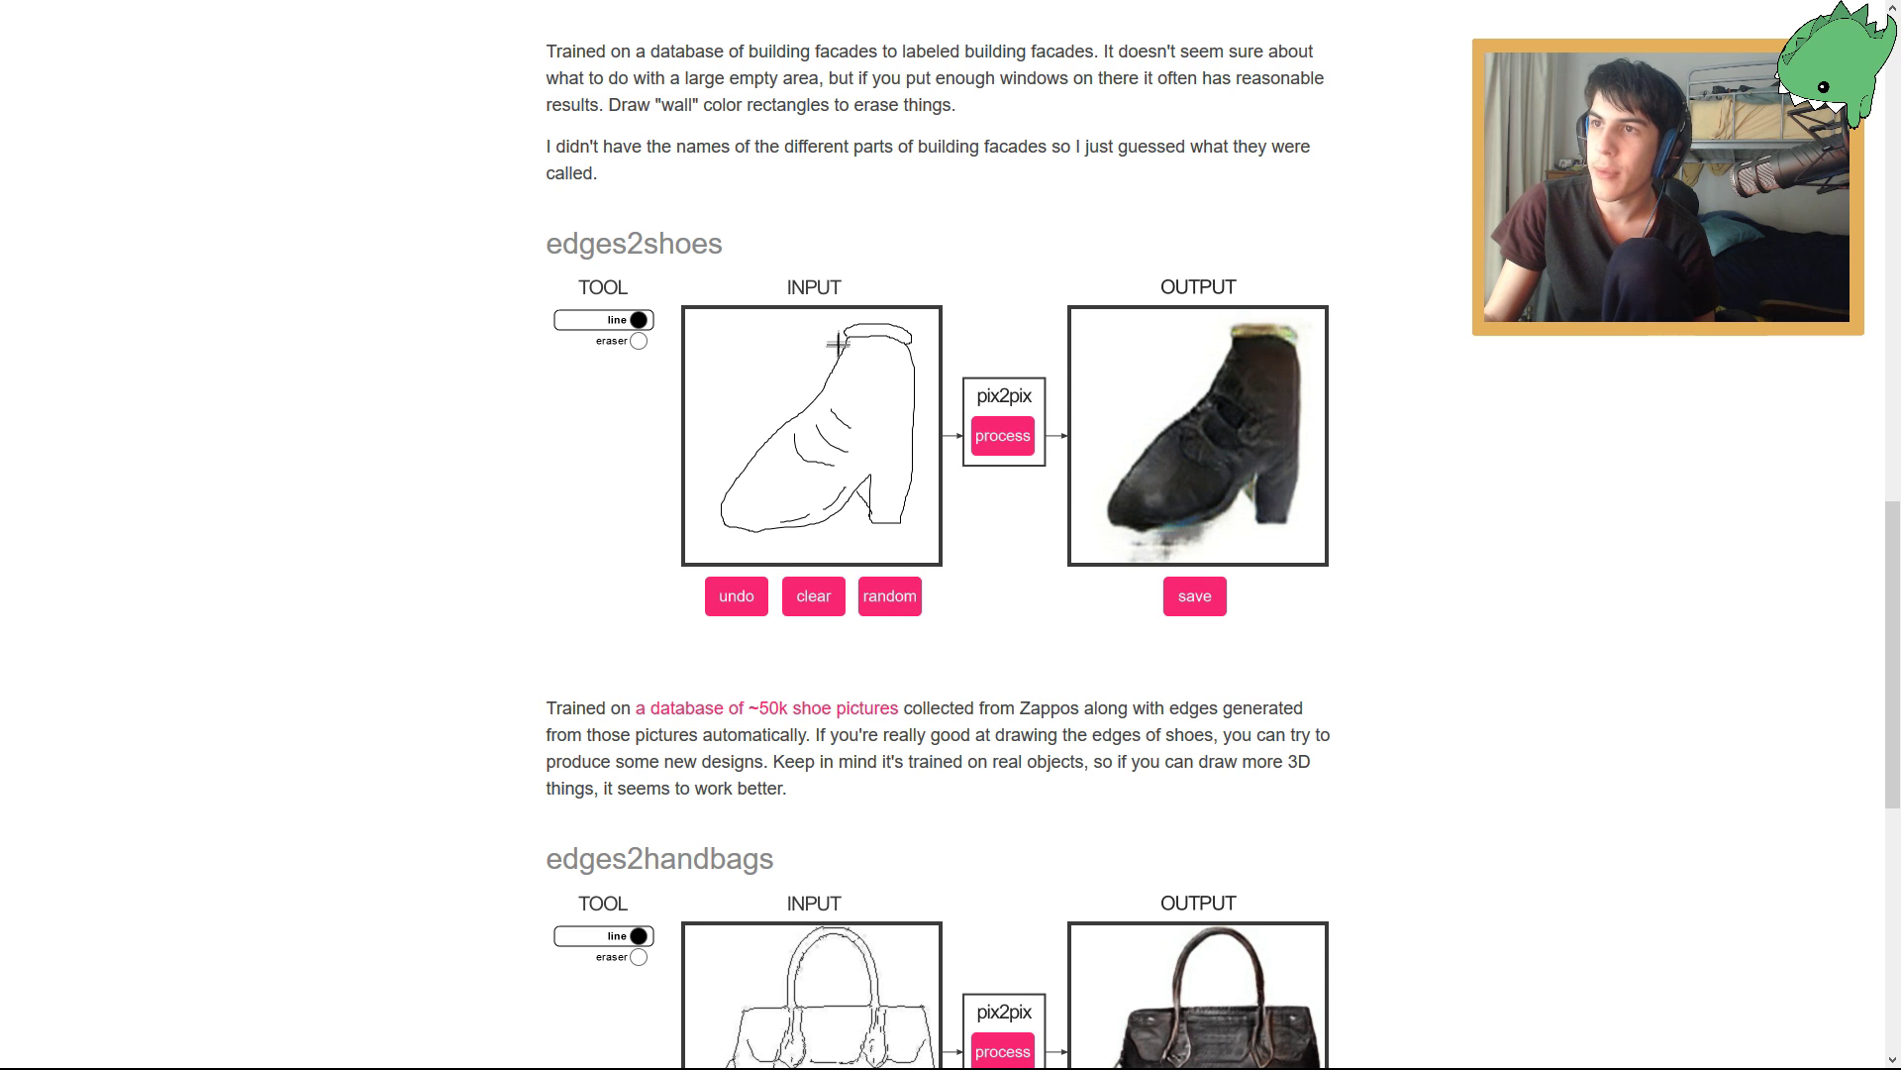
{"action": "left_click", "coordinate": [814, 595]}
{"action": "mouse_move", "coordinate": [806, 485]}
{"action": "left_mouse_down"}
{"action": "mouse_move", "coordinate": [870, 425]}
{"action": "mouse_move", "coordinate": [805, 487]}
{"action": "left_mouse_up"}
Draw eyes, a smiling mouth and shoulders, render the face, then clear and begin a hand outline.
{"action": "left_click_drag", "start_coordinate": [794, 406], "coordinate": [795, 406]}
{"action": "mouse_move", "coordinate": [839, 404]}
{"action": "left_mouse_down"}
{"action": "mouse_move", "coordinate": [830, 435]}
{"action": "mouse_move", "coordinate": [696, 527]}
{"action": "left_mouse_up"}
{"action": "left_click_drag", "start_coordinate": [840, 508], "coordinate": [928, 560]}
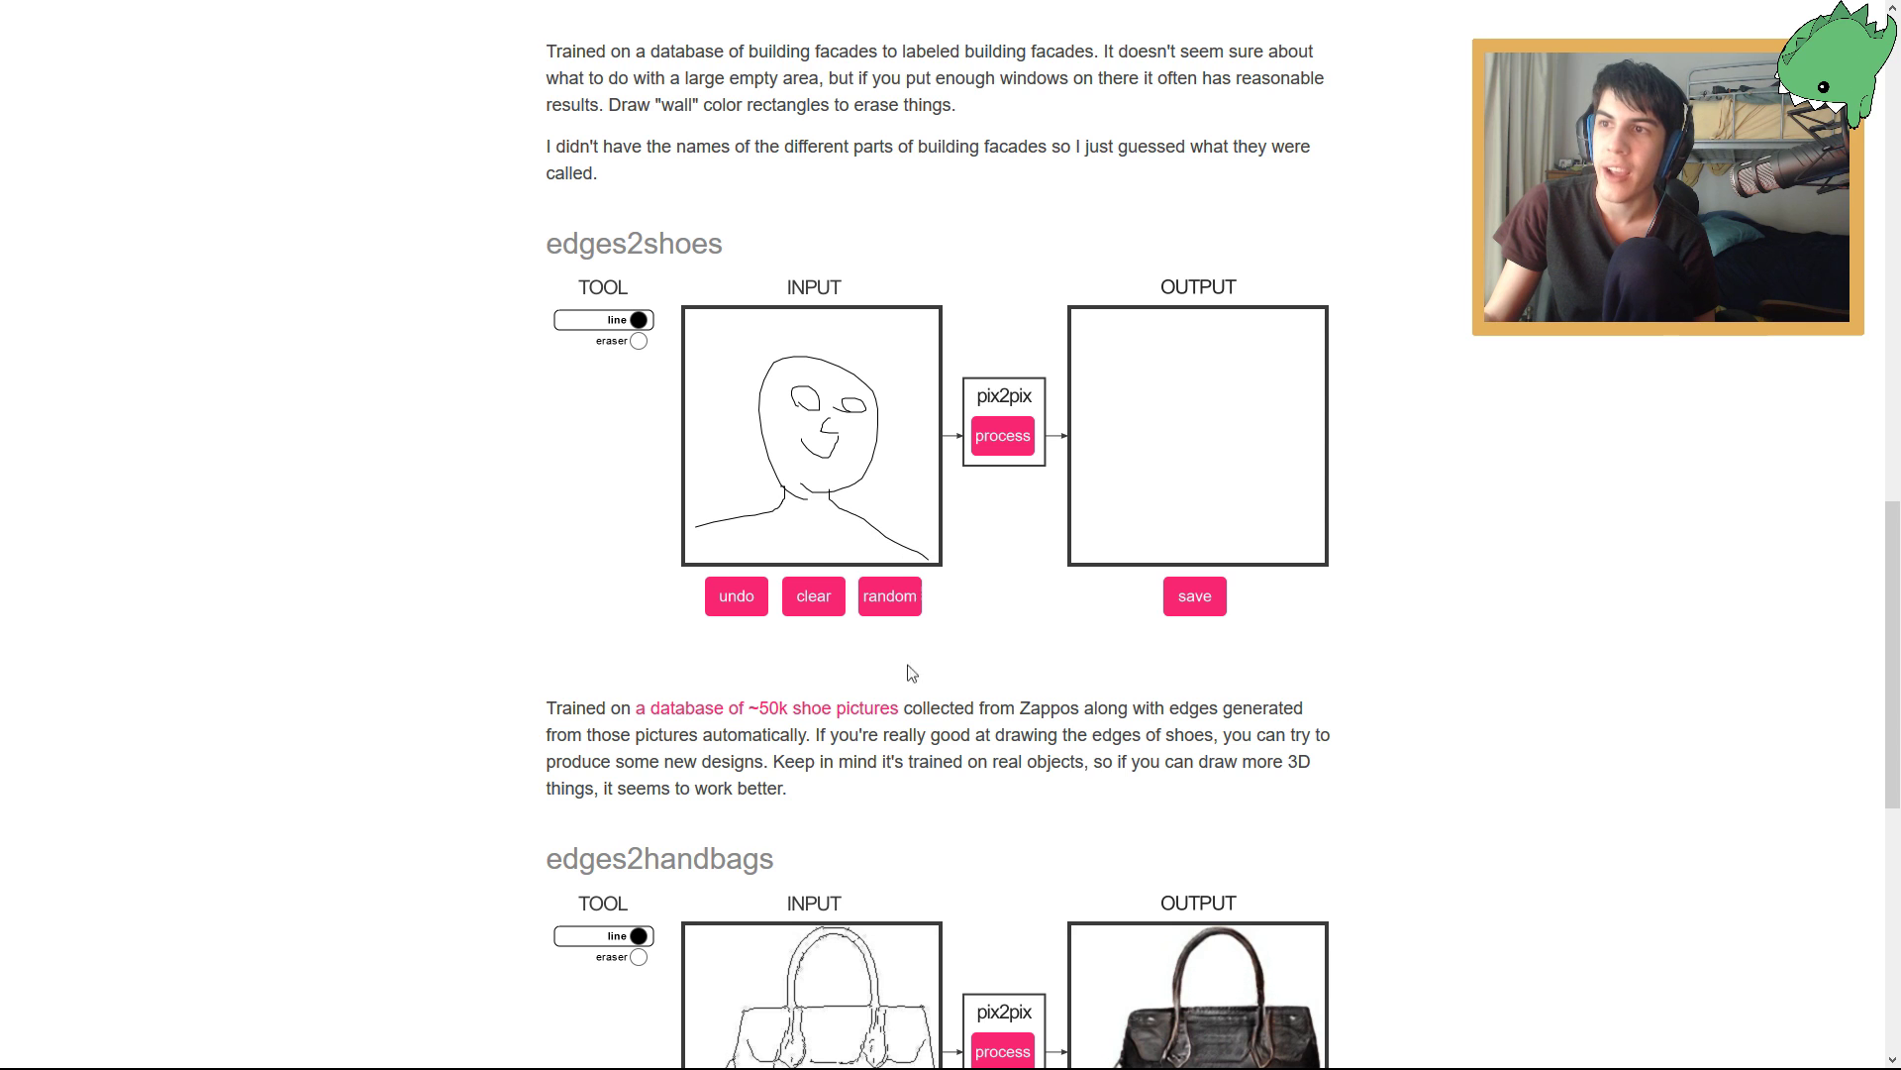
{"action": "left_click", "coordinate": [987, 443]}
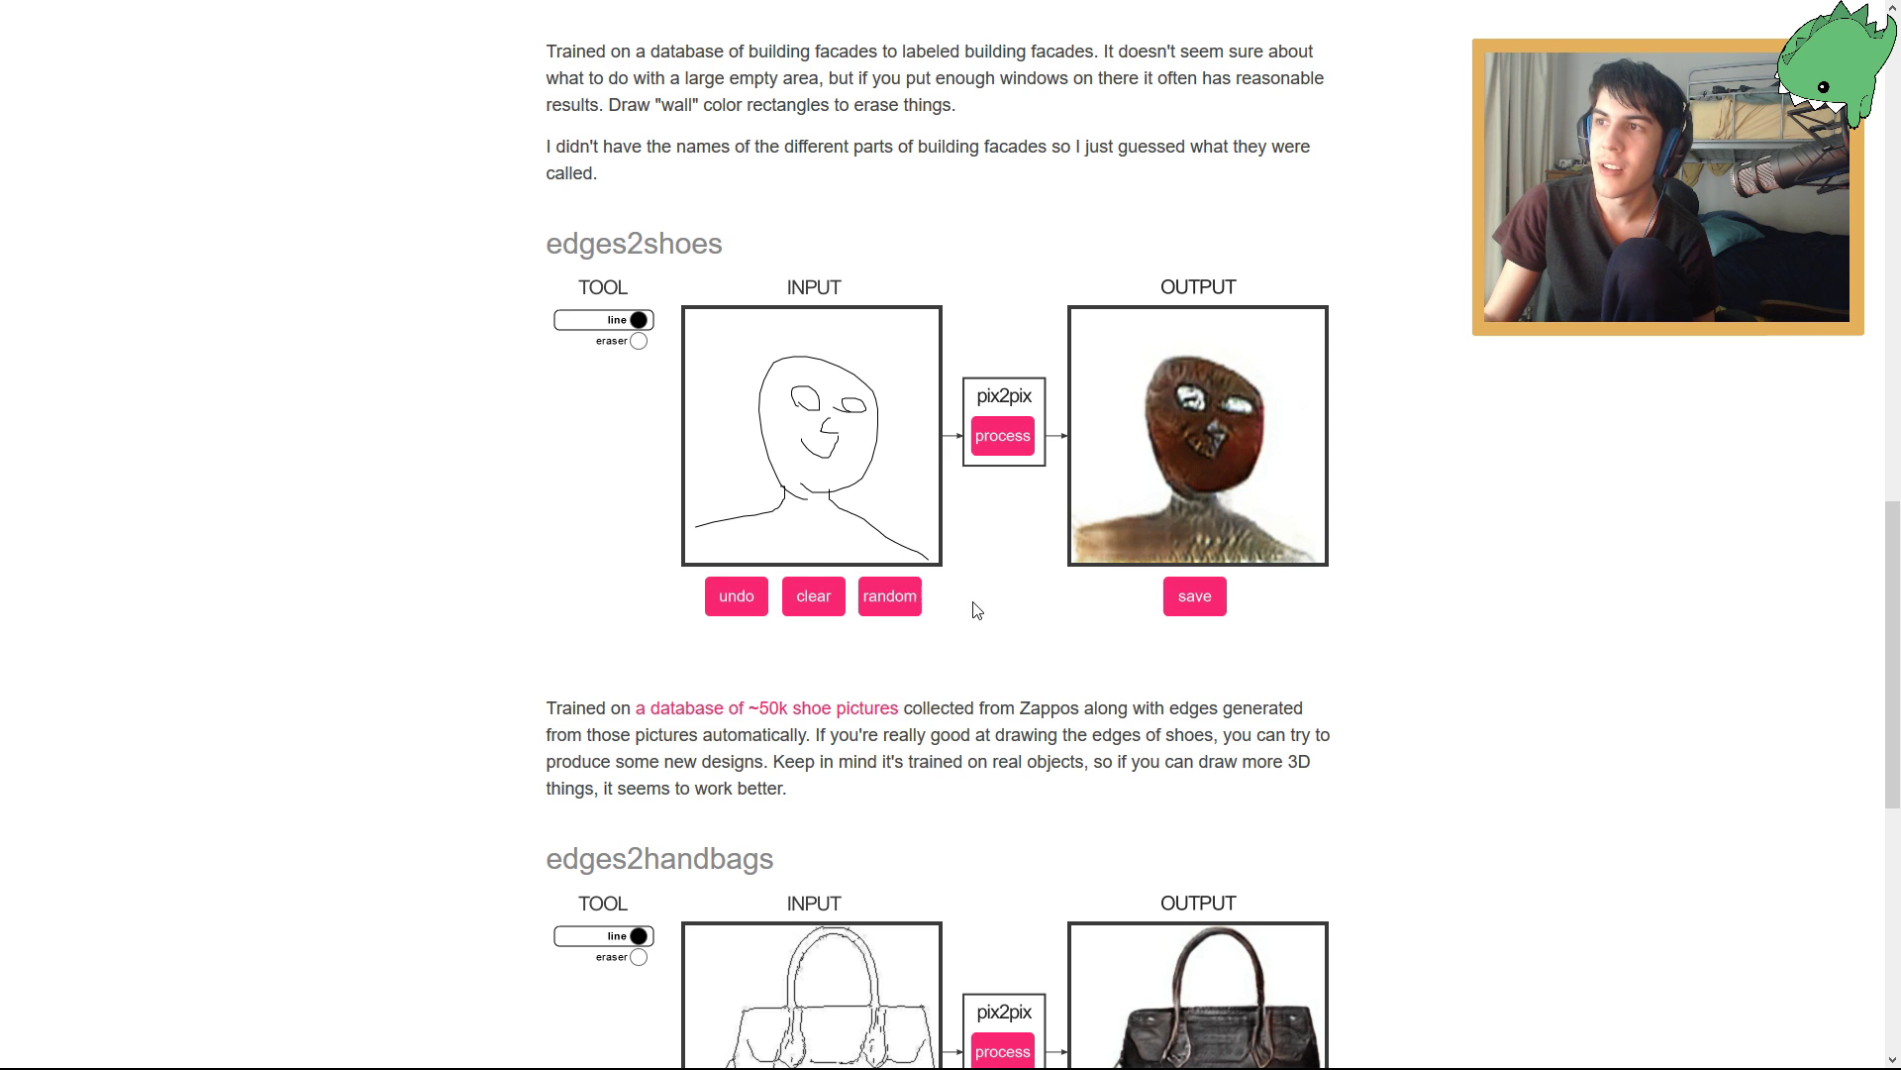
{"action": "left_click", "coordinate": [813, 595]}
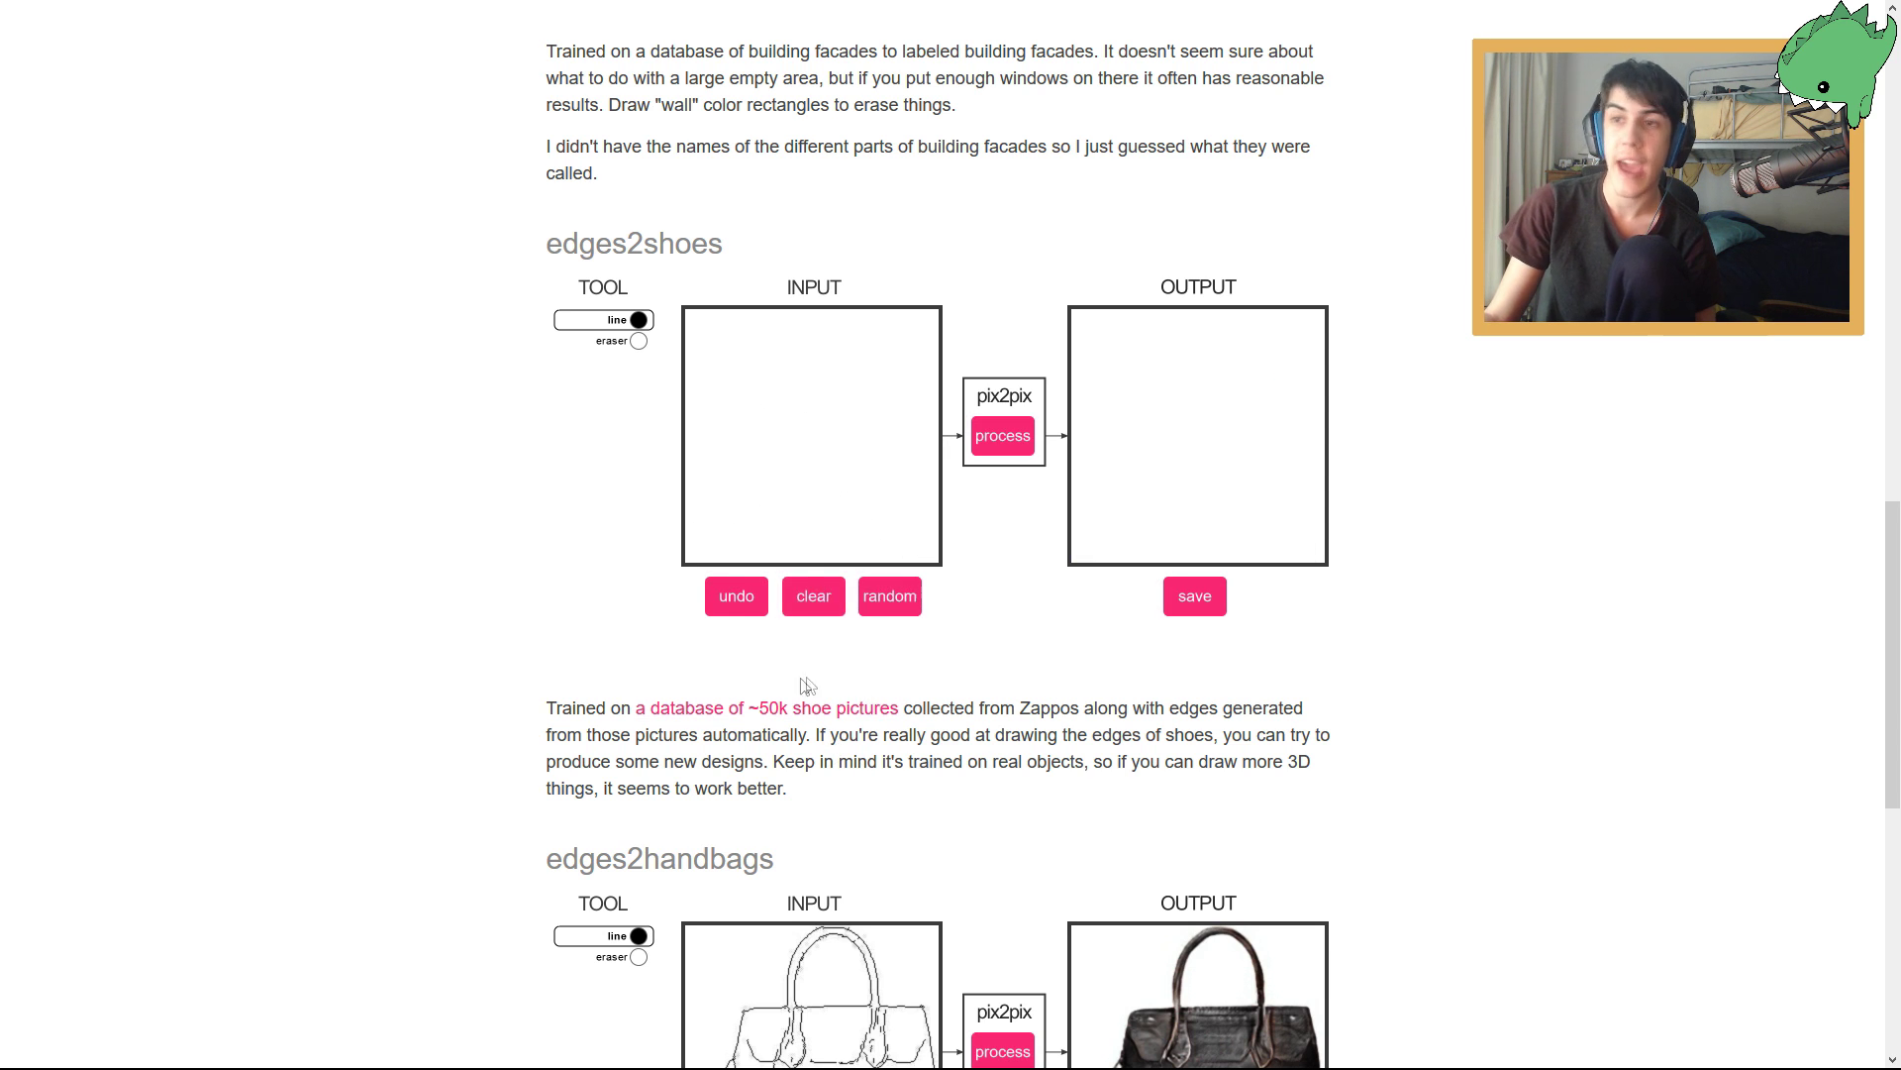
{"action": "mouse_move", "coordinate": [748, 414]}
{"action": "left_mouse_down"}
{"action": "mouse_move", "coordinate": [730, 396]}
{"action": "mouse_move", "coordinate": [717, 420]}
{"action": "mouse_move", "coordinate": [759, 495]}
{"action": "mouse_move", "coordinate": [844, 527]}
{"action": "mouse_move", "coordinate": [895, 473]}
{"action": "mouse_move", "coordinate": [880, 351]}
{"action": "mouse_move", "coordinate": [832, 340]}
{"action": "mouse_move", "coordinate": [754, 411]}
{"action": "left_mouse_up"}
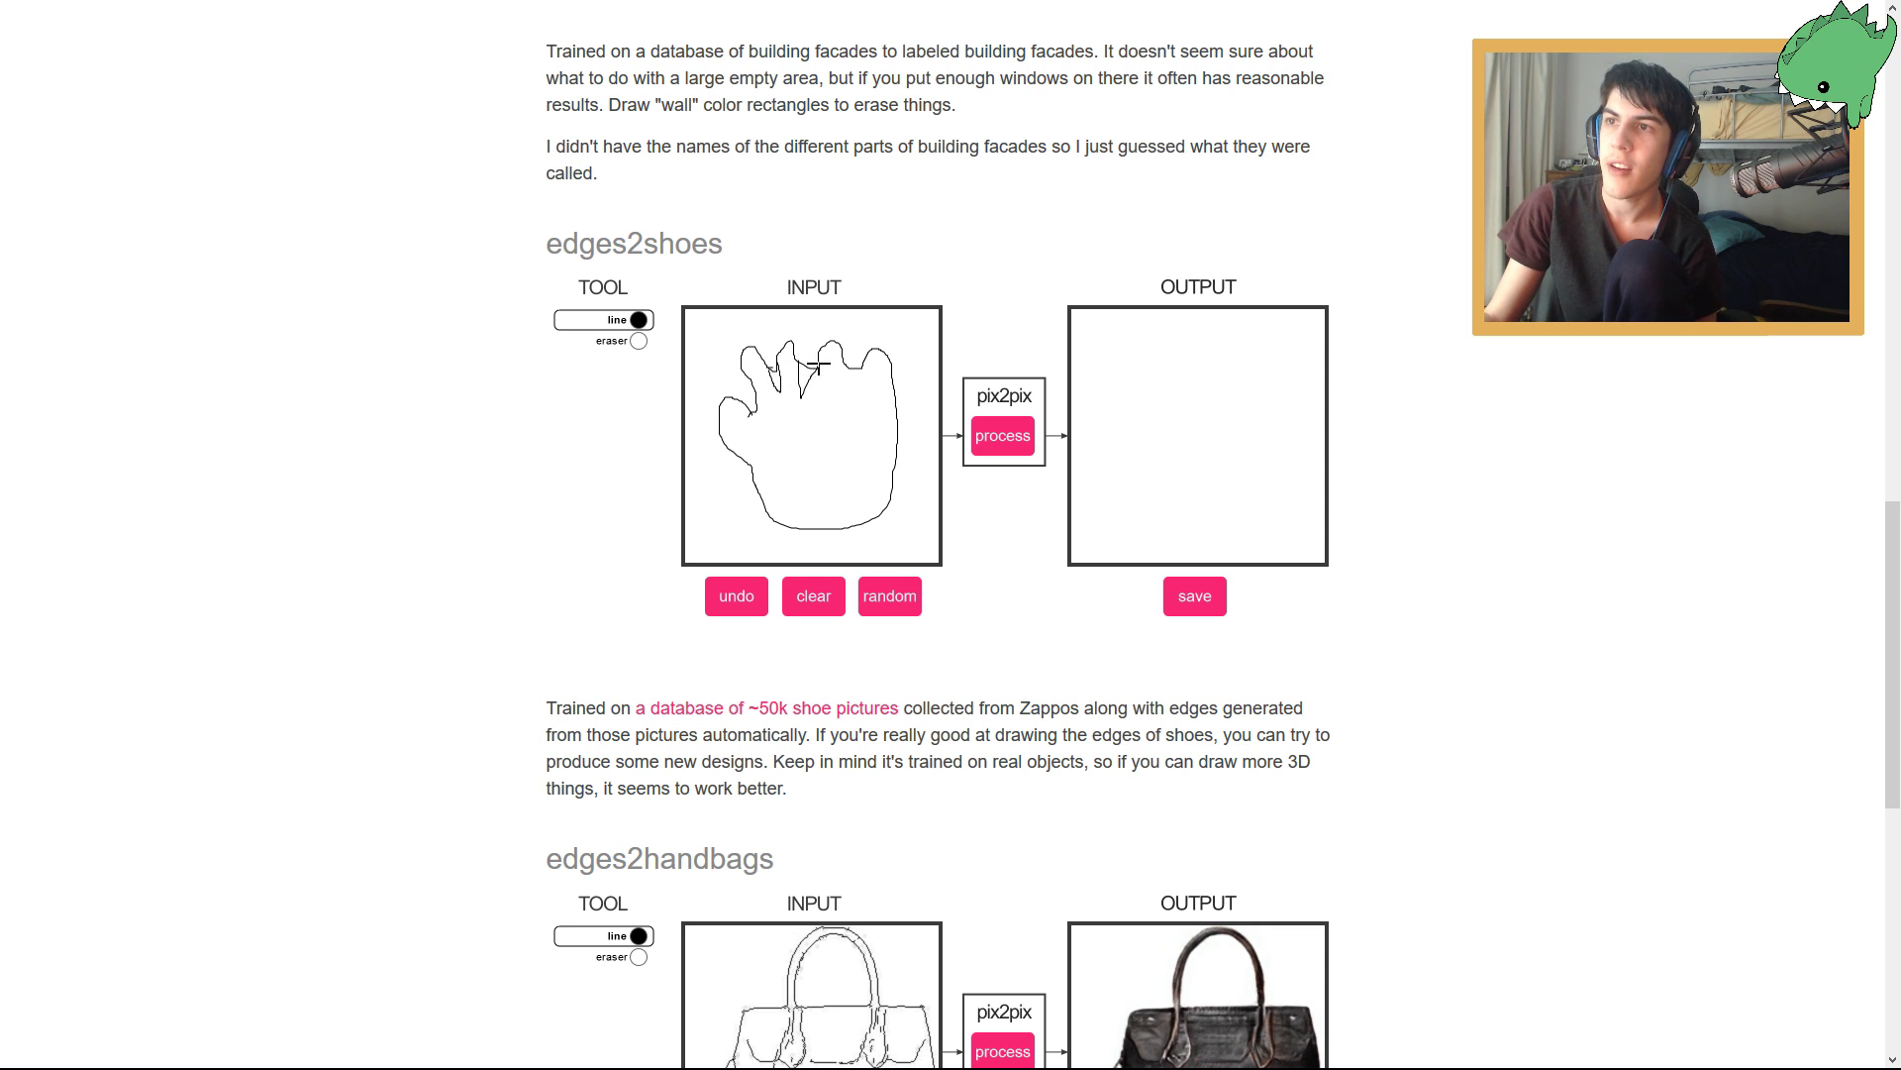
Add another finger and a thumb stroke, render the hand as a shoe, then clear it.
{"action": "left_click_drag", "start_coordinate": [818, 366], "coordinate": [856, 373]}
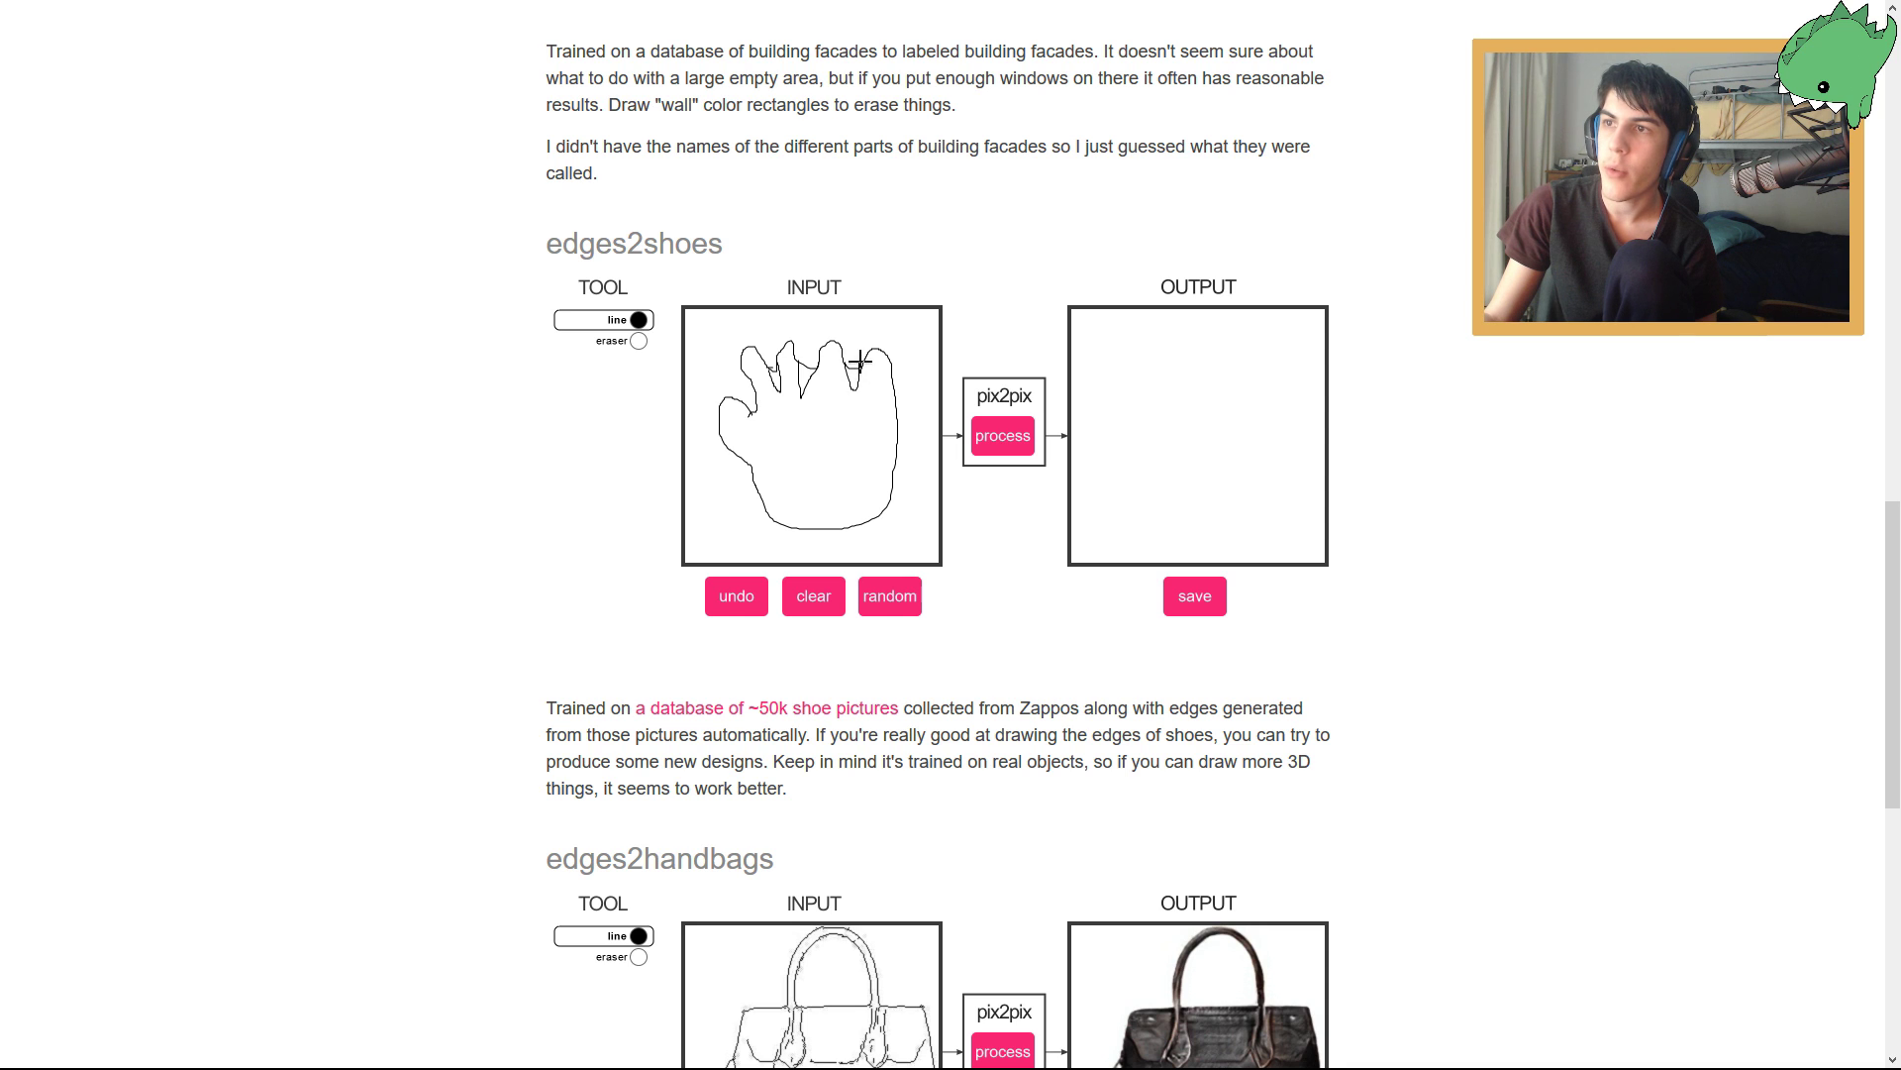
{"action": "left_click_drag", "start_coordinate": [751, 407], "coordinate": [755, 390]}
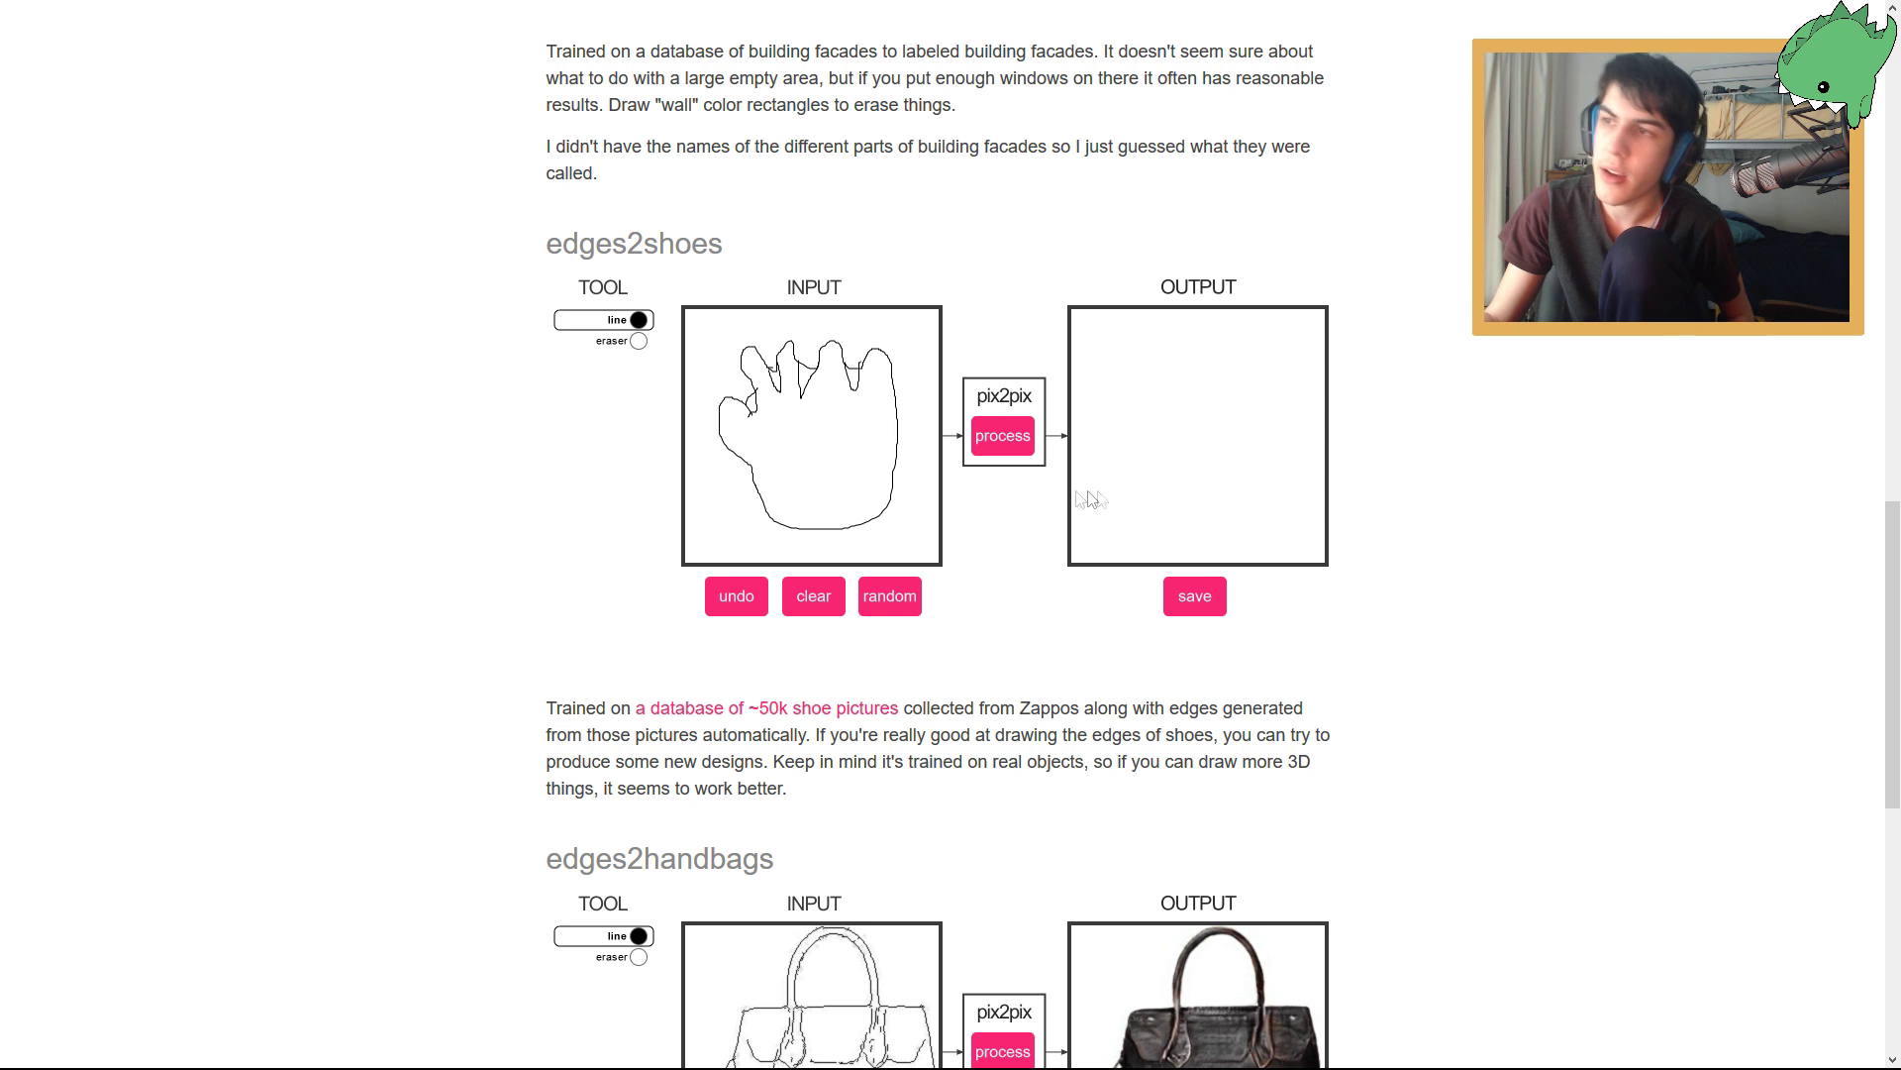
{"action": "left_click", "coordinate": [1003, 436]}
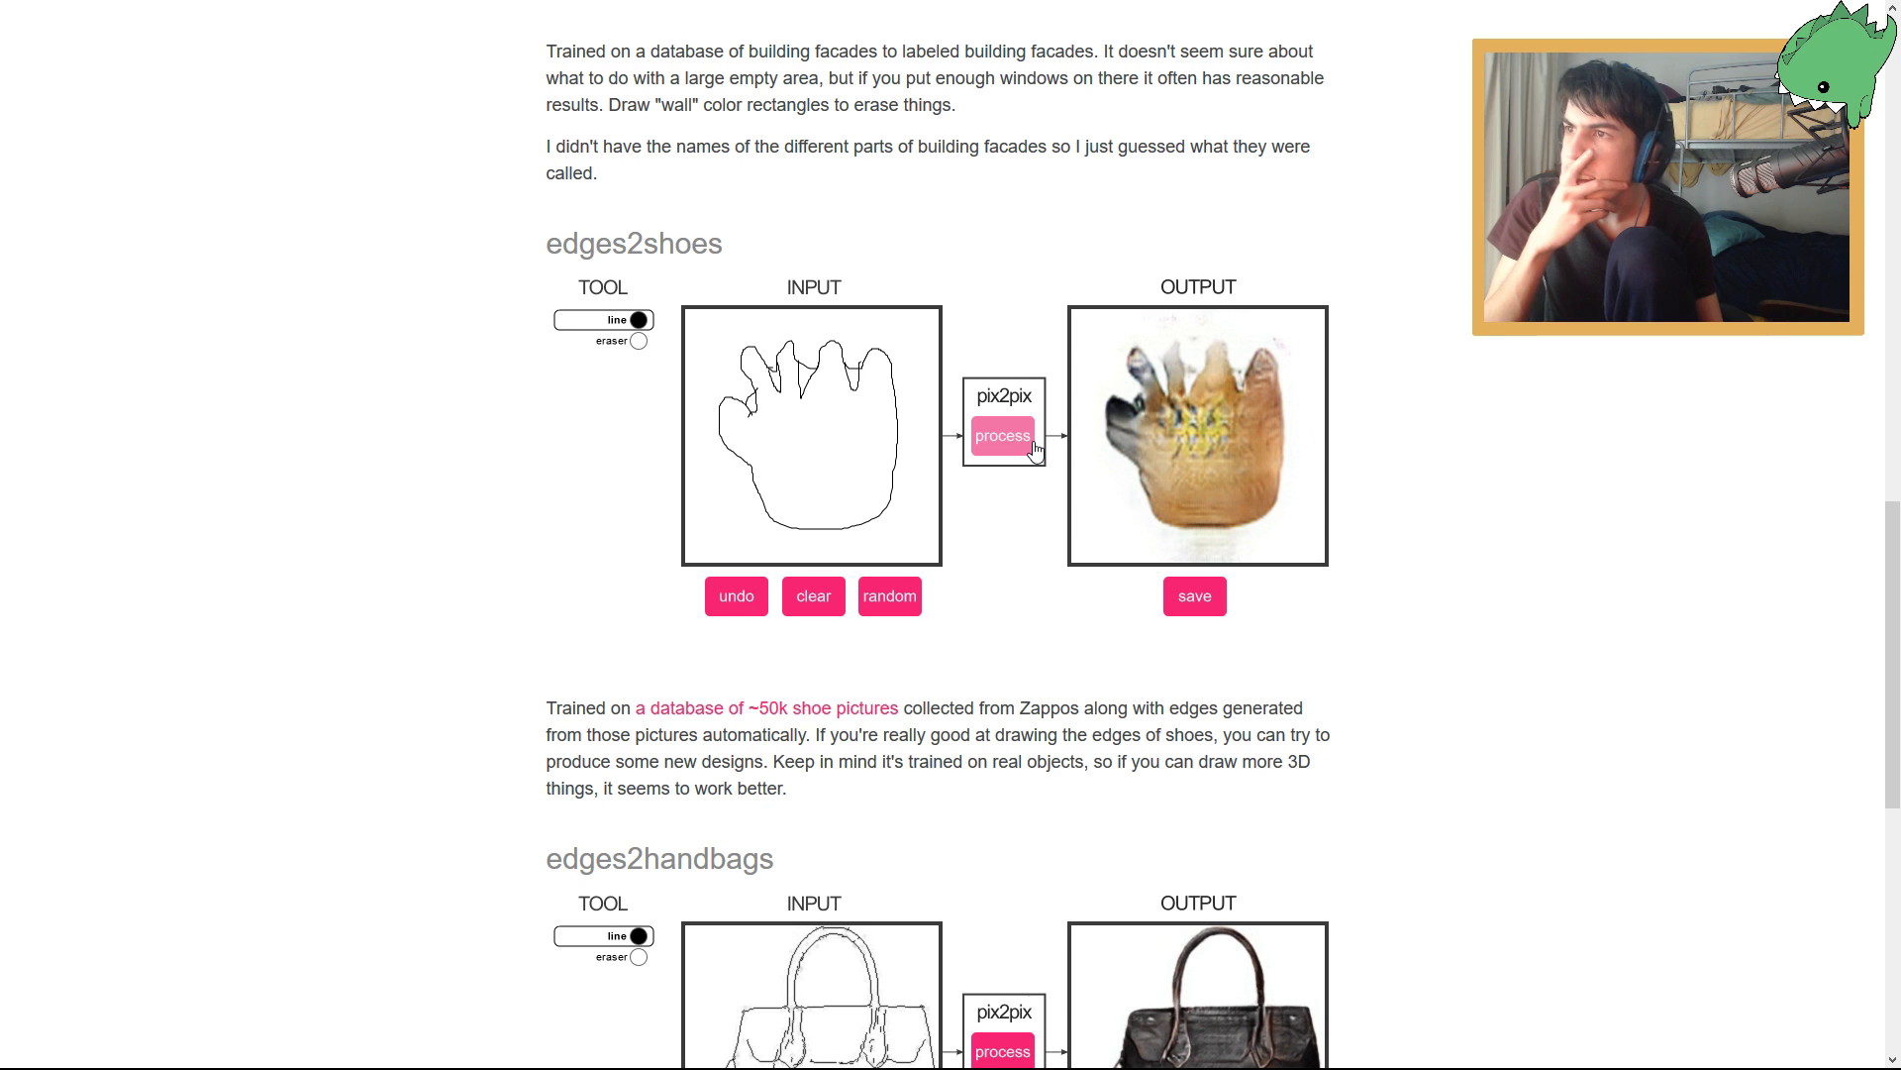
{"action": "left_click", "coordinate": [814, 595]}
Load several random bag sketches in edges2handbags, then clear the canvas and output.
{"action": "scroll", "coordinate": [694, 535], "scroll_direction": "down", "scroll_amount": 5}
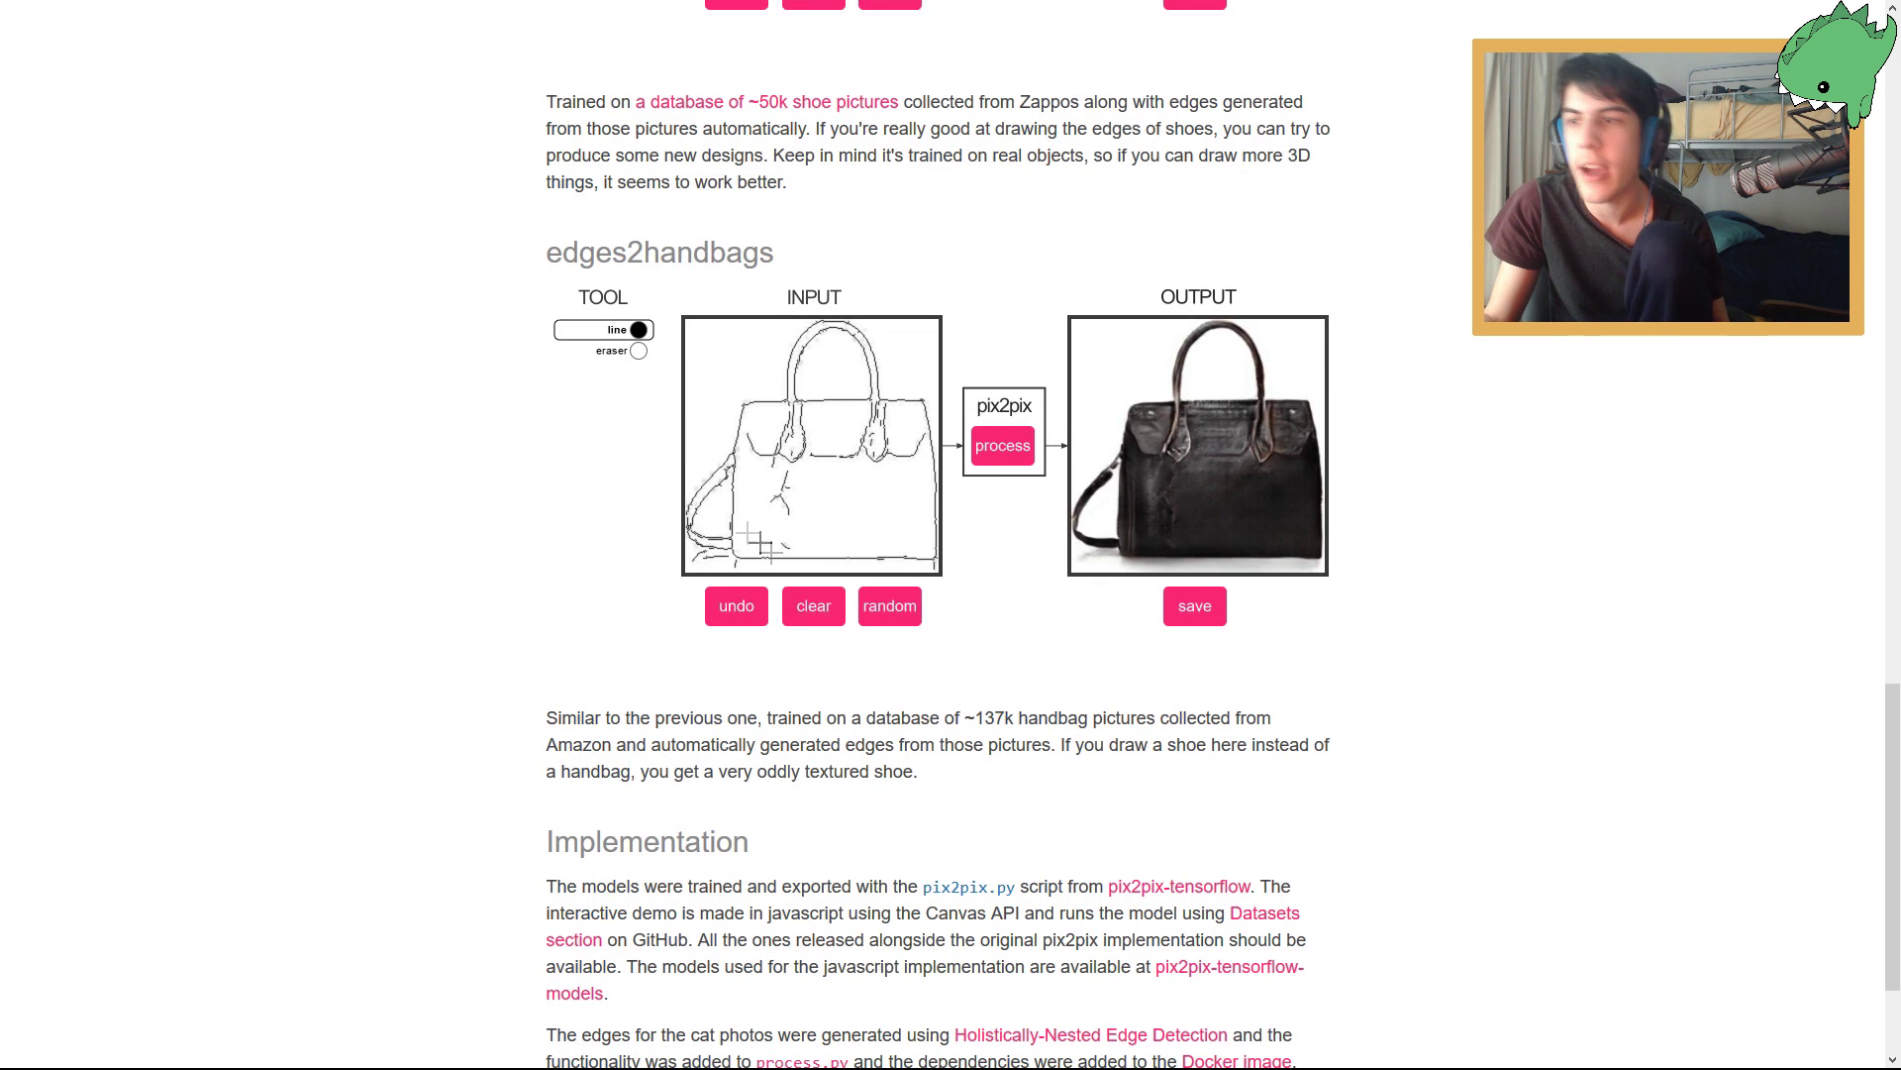
{"action": "left_click", "coordinate": [881, 611]}
{"action": "left_click", "coordinate": [882, 611]}
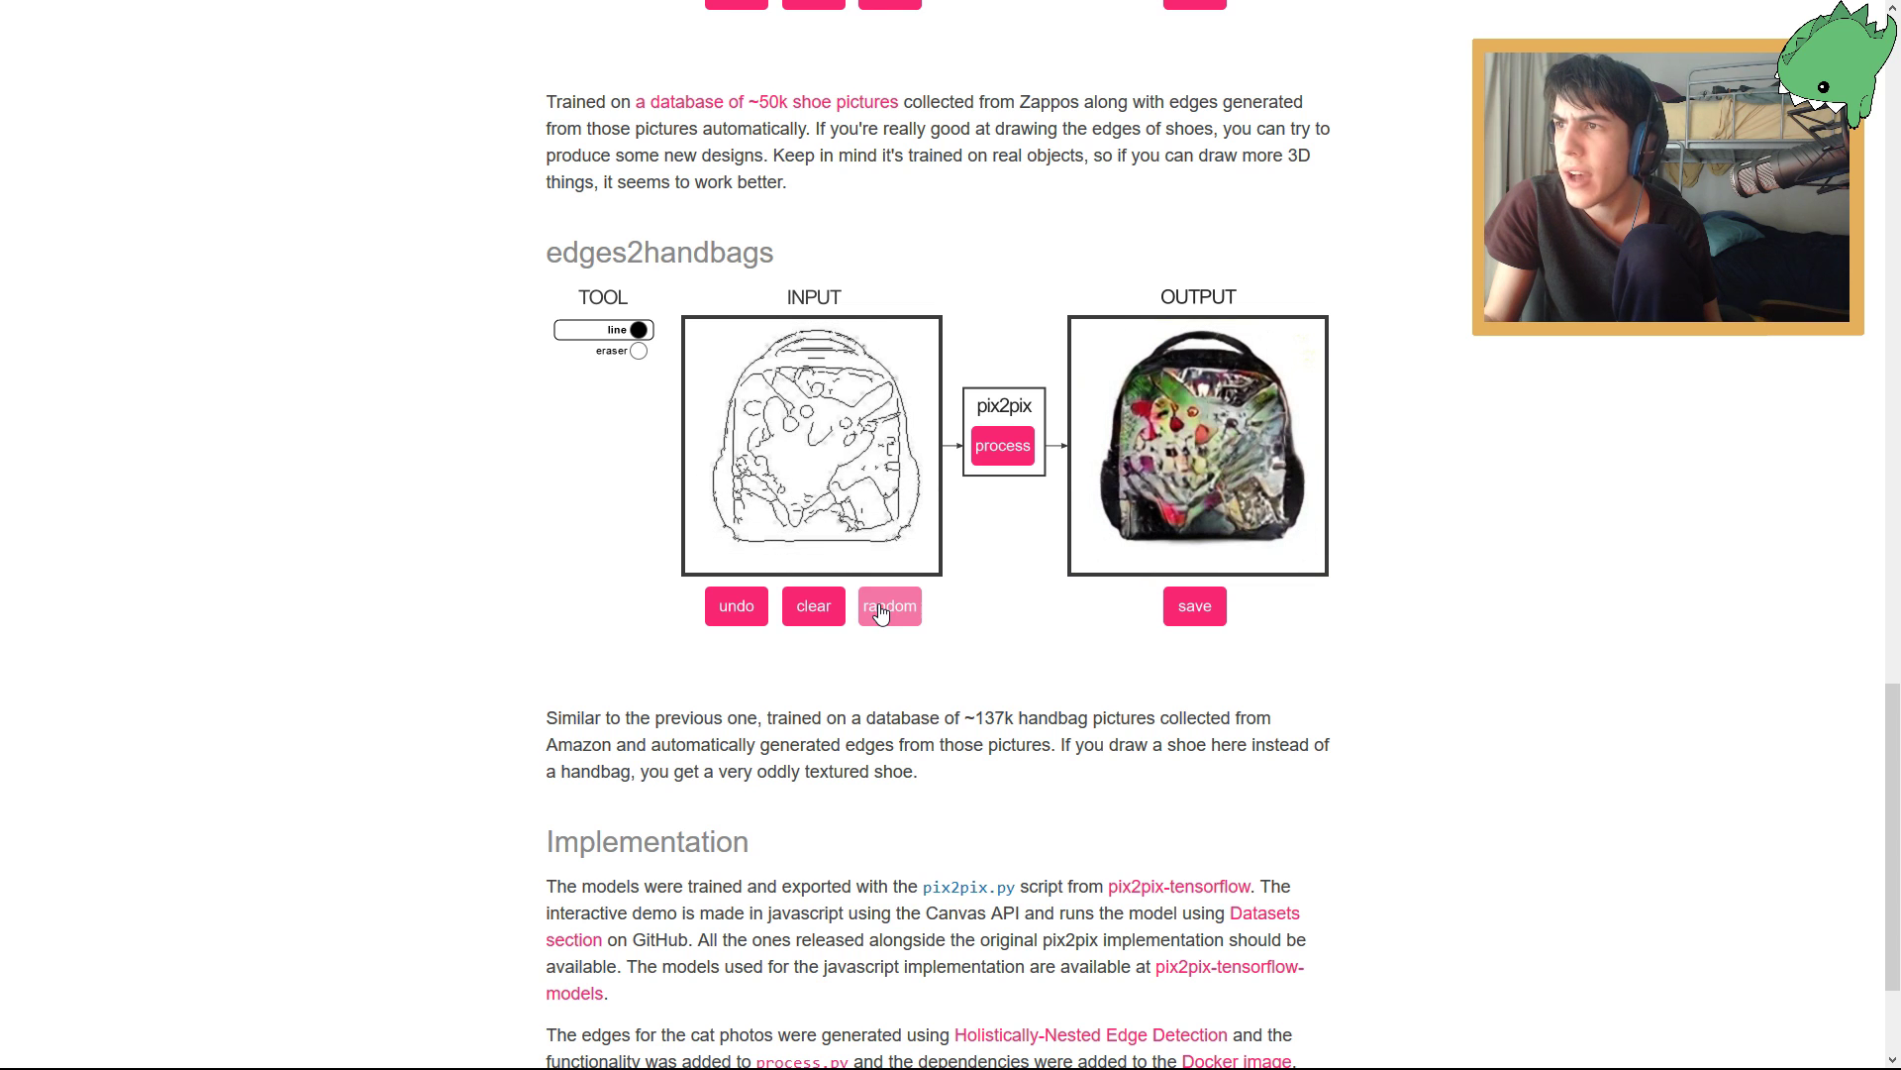
{"action": "left_click", "coordinate": [881, 612]}
{"action": "left_click", "coordinate": [877, 609]}
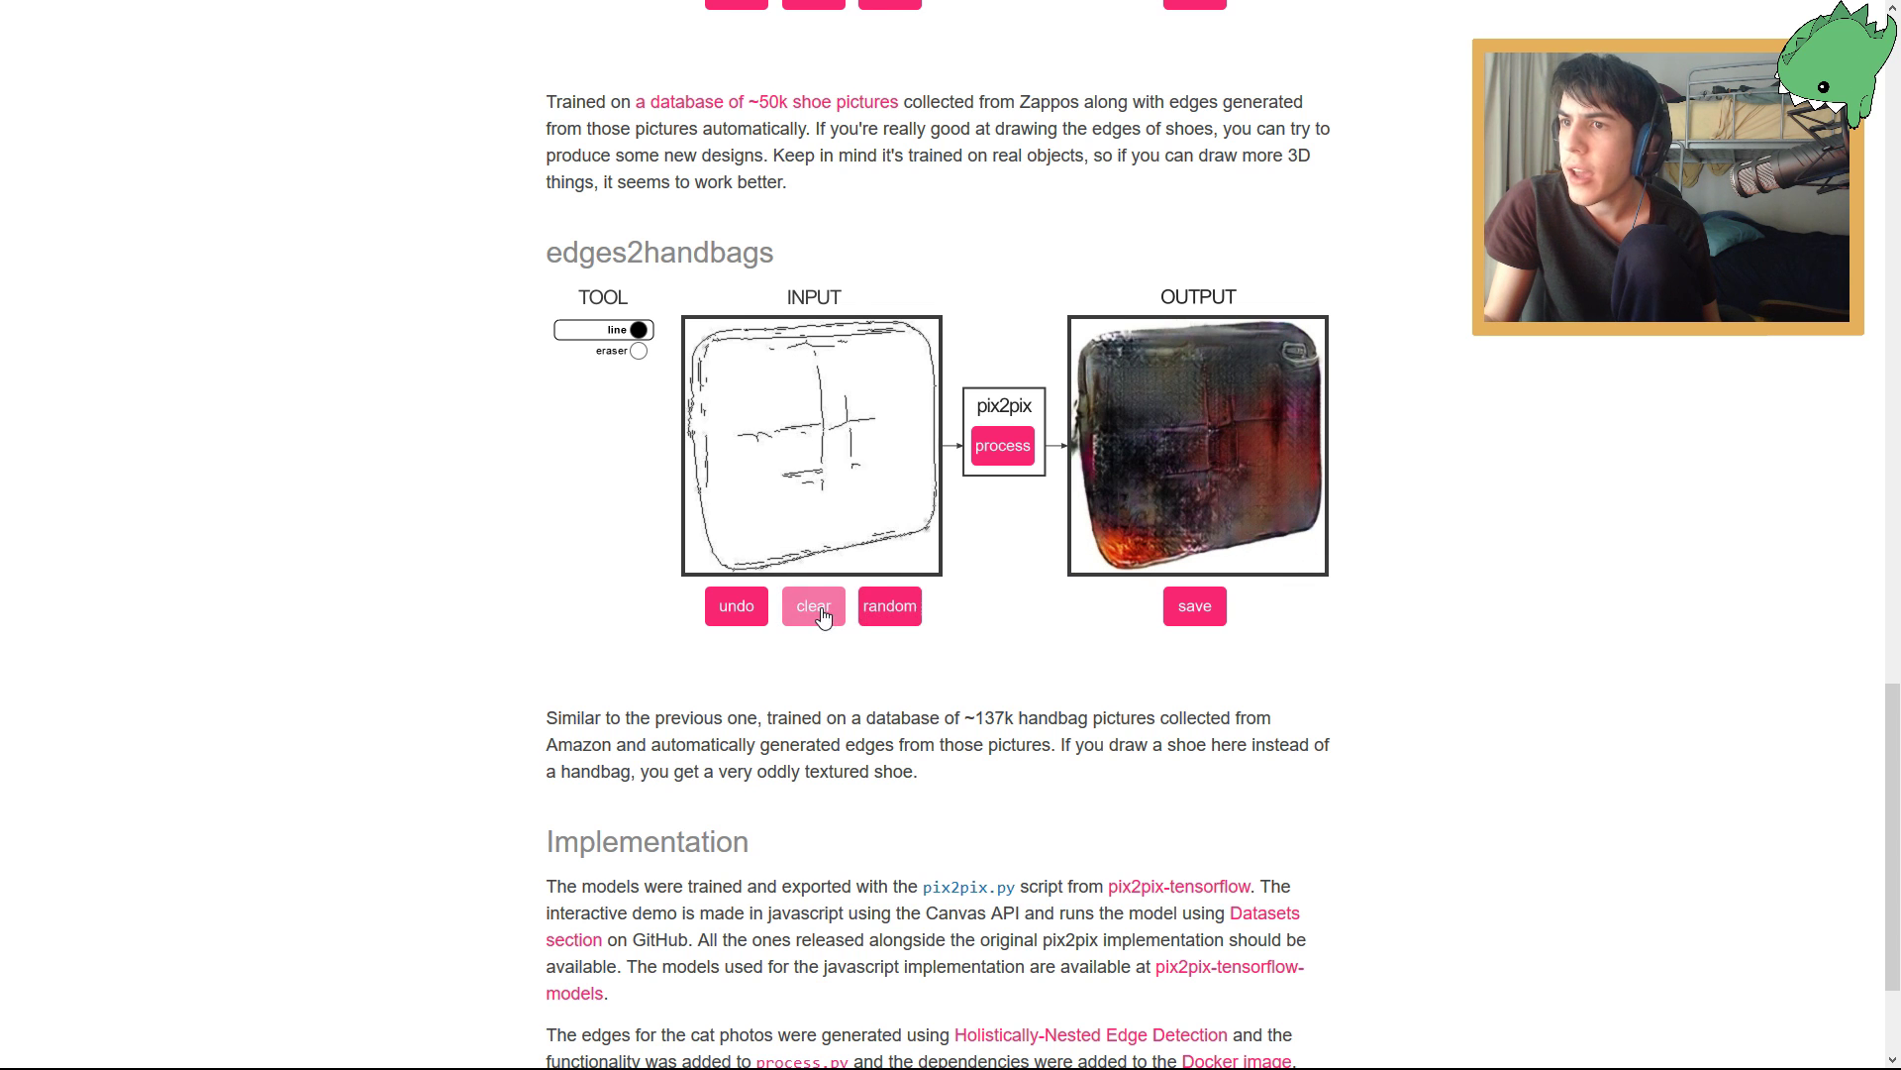
{"action": "left_click", "coordinate": [866, 614]}
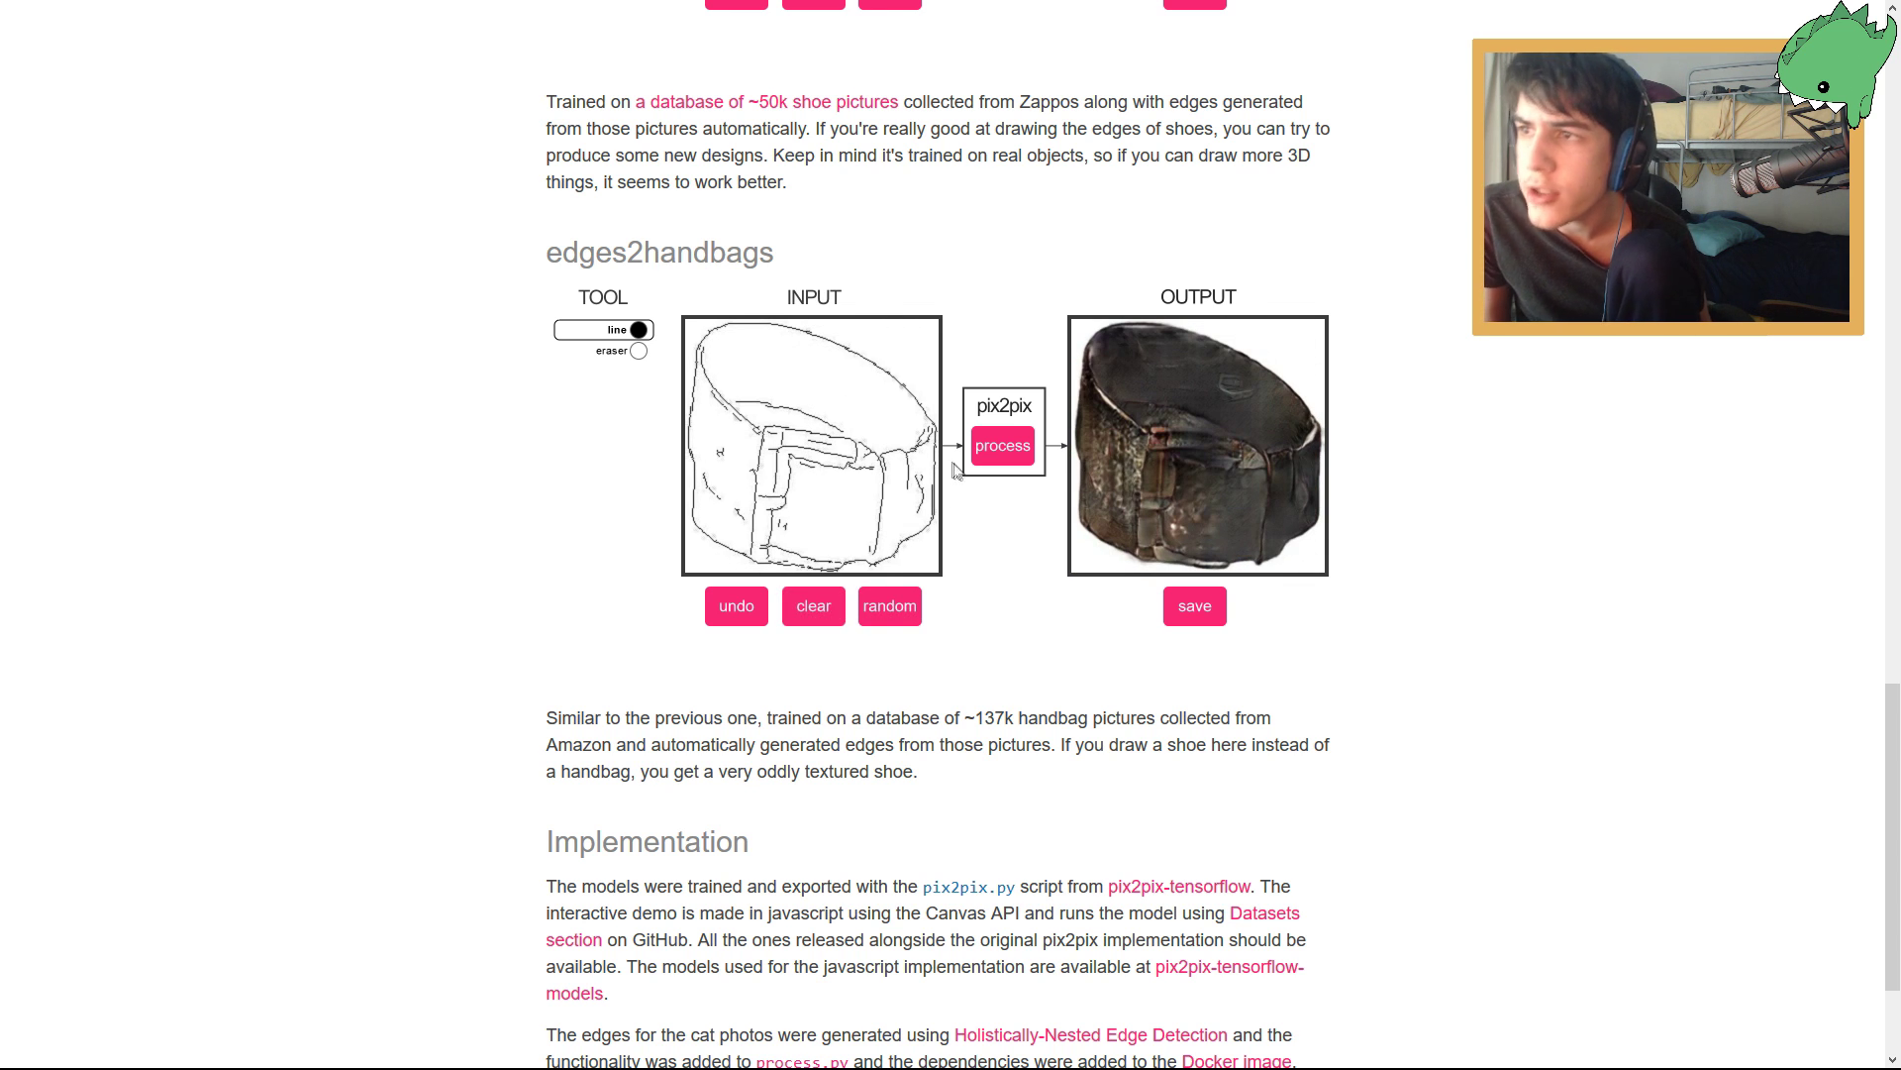
{"action": "left_click", "coordinate": [785, 611]}
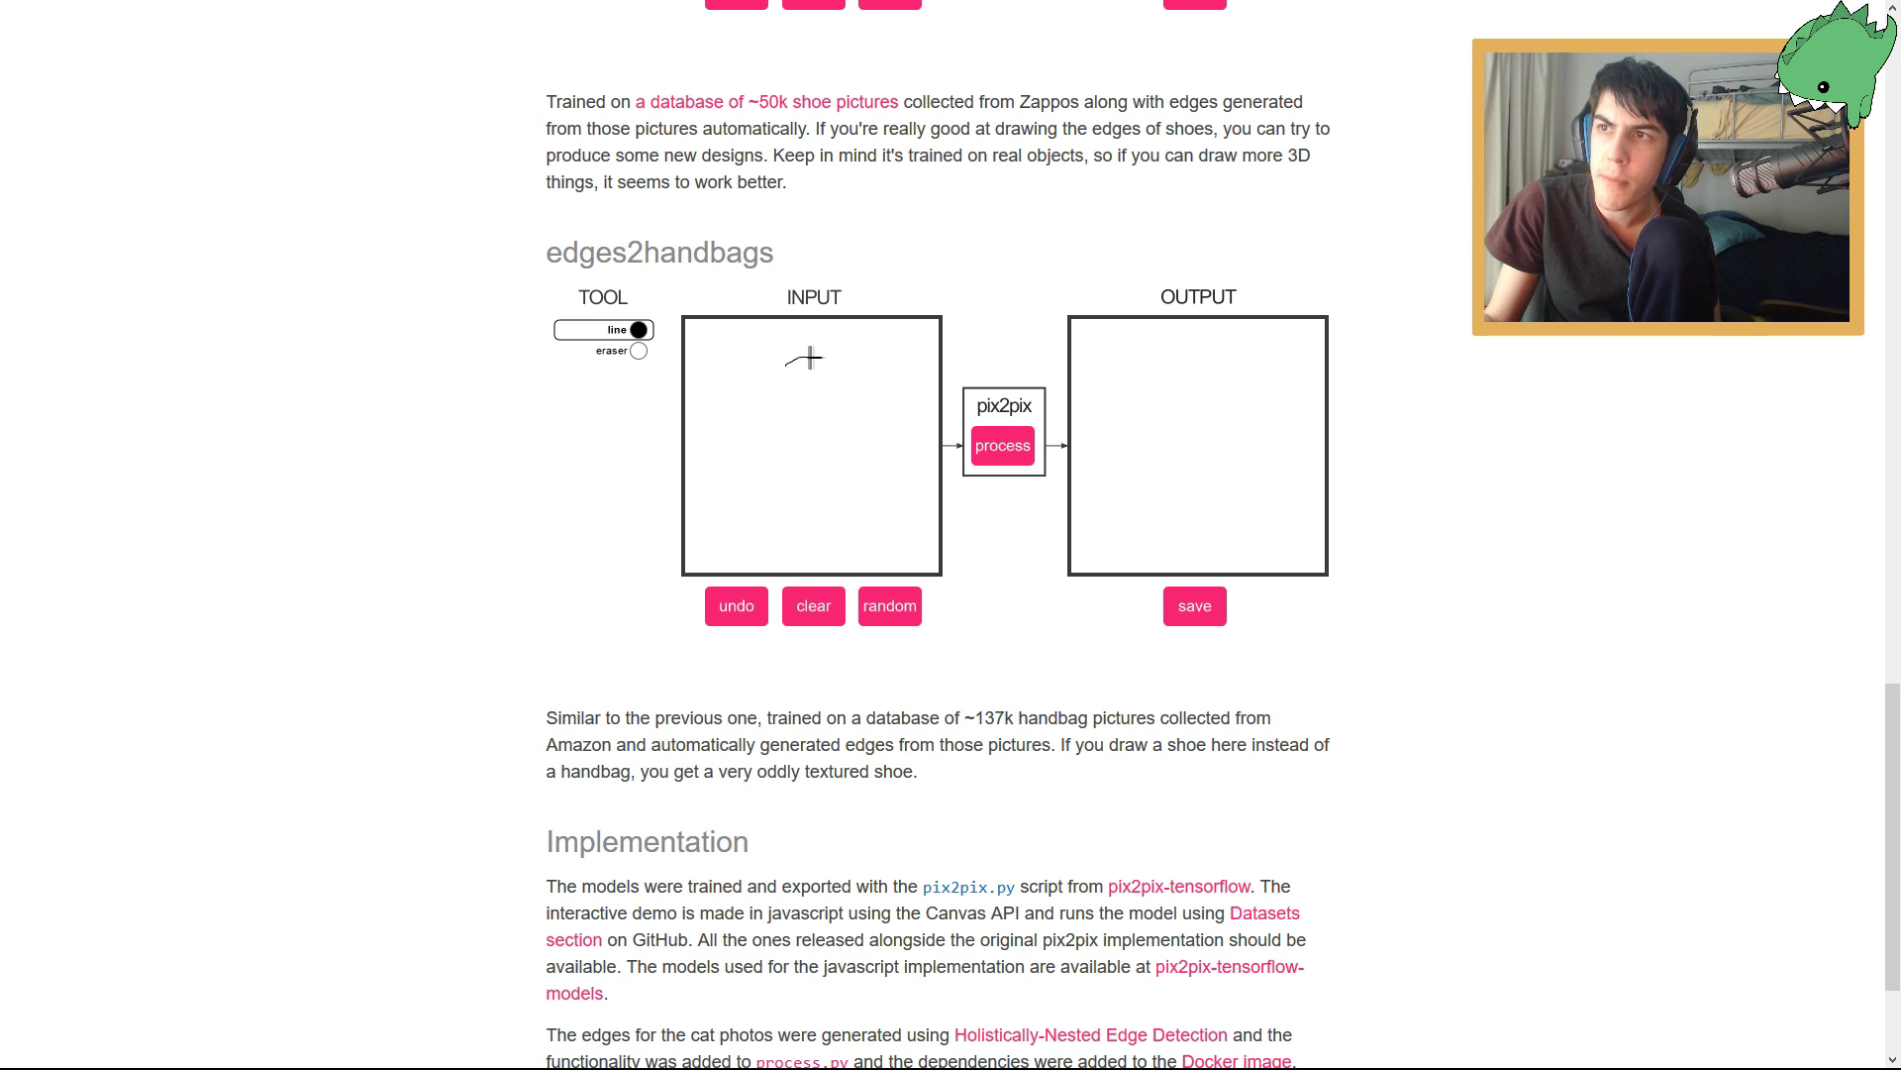
Sketch the handle, sides, upper panel with stitch strip and right edge, then run pix2pix.
{"action": "mouse_move", "coordinate": [776, 366]}
{"action": "left_mouse_down"}
{"action": "mouse_move", "coordinate": [824, 348]}
{"action": "mouse_move", "coordinate": [841, 366]}
{"action": "mouse_move", "coordinate": [741, 376]}
{"action": "left_mouse_up"}
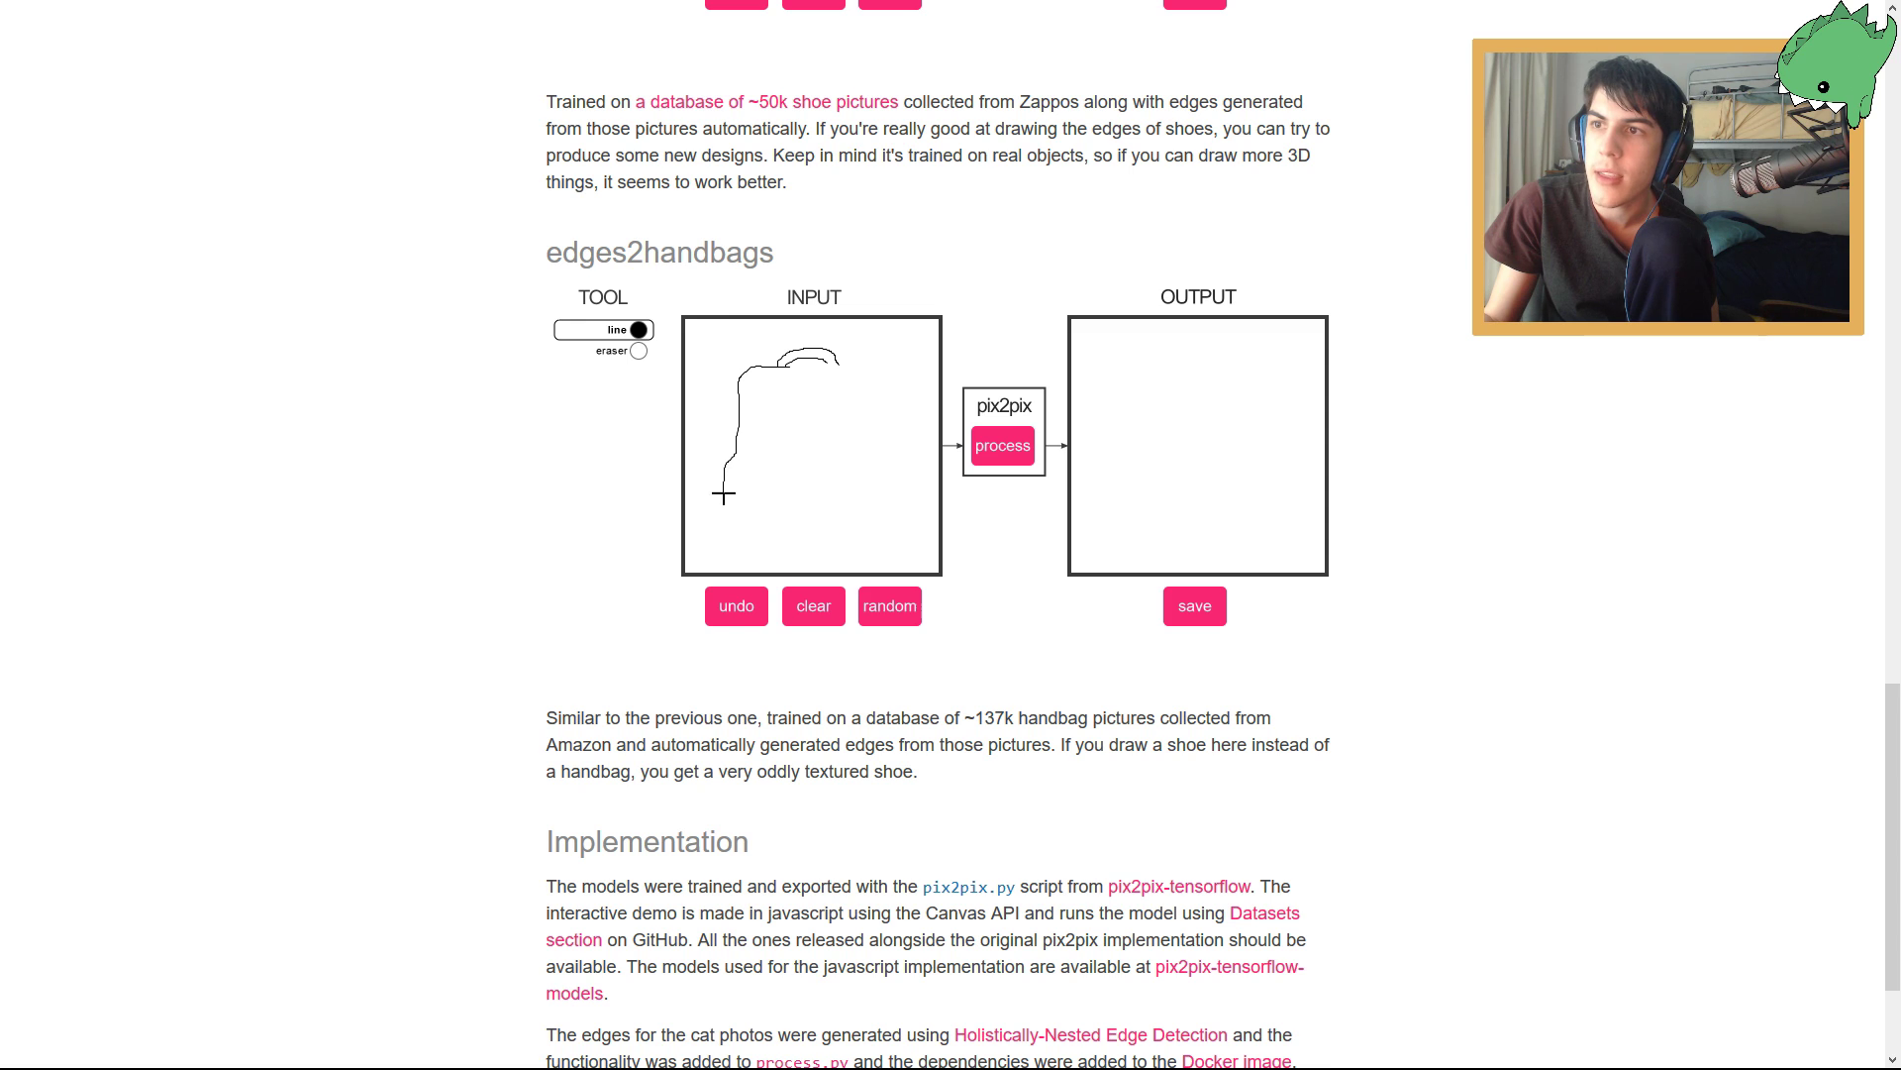
{"action": "mouse_move", "coordinate": [723, 513]}
{"action": "left_mouse_down"}
{"action": "mouse_move", "coordinate": [717, 556]}
{"action": "mouse_move", "coordinate": [745, 563]}
{"action": "mouse_move", "coordinate": [884, 541]}
{"action": "mouse_move", "coordinate": [867, 455]}
{"action": "left_mouse_up"}
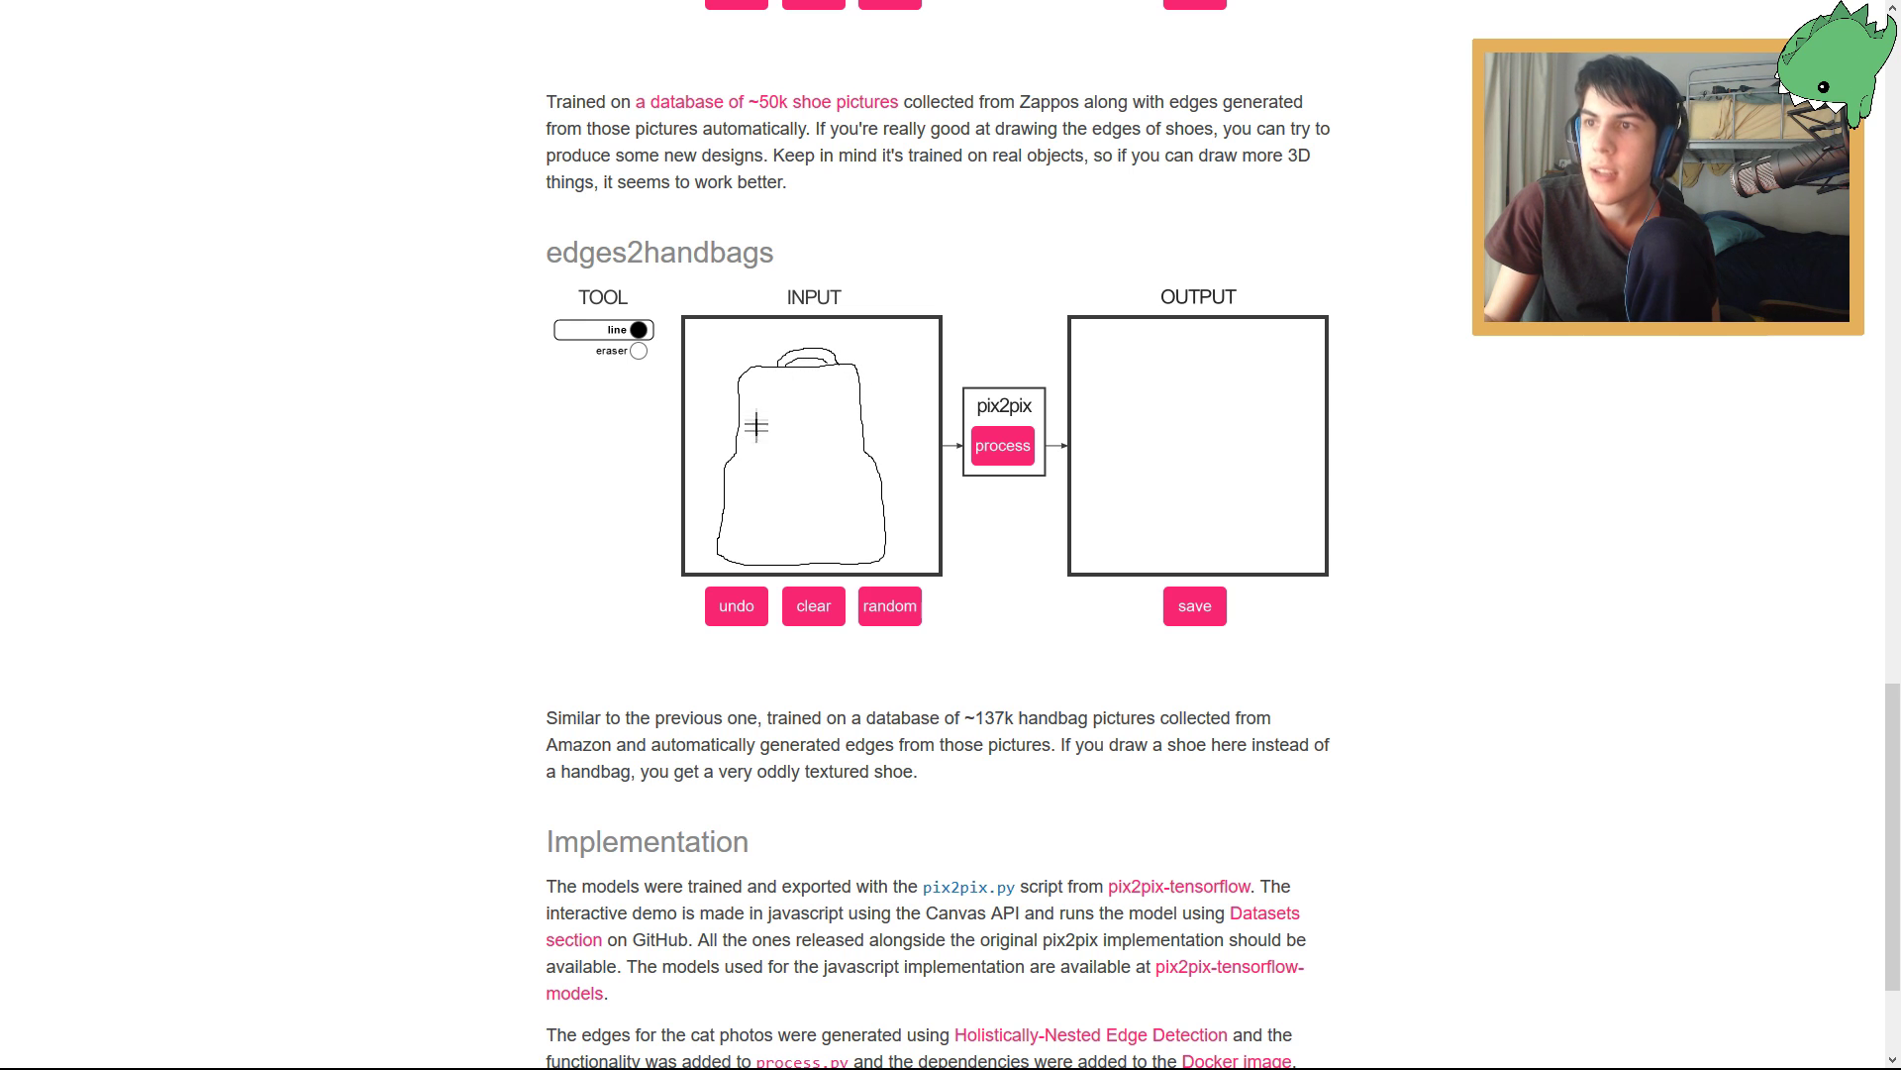
{"action": "left_click_drag", "start_coordinate": [755, 383], "coordinate": [753, 453]}
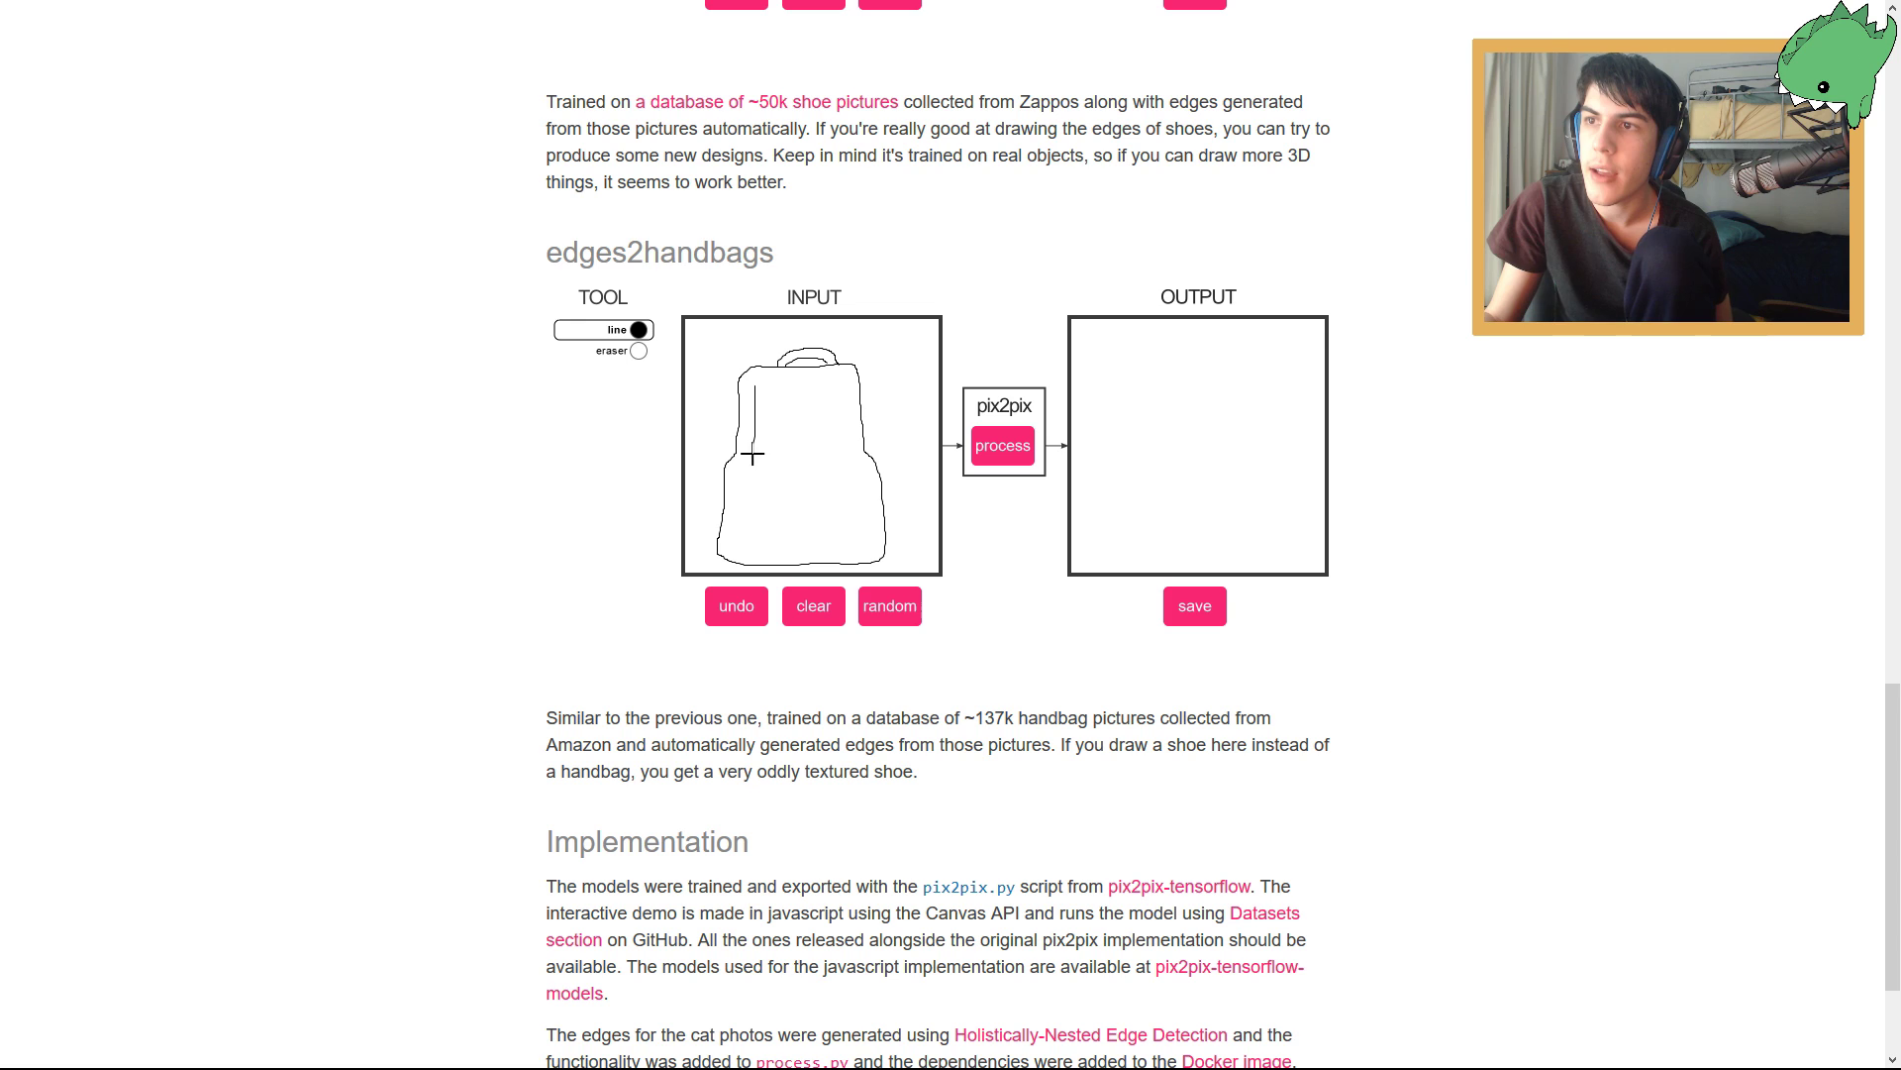
{"action": "left_click_drag", "start_coordinate": [753, 383], "coordinate": [799, 383]}
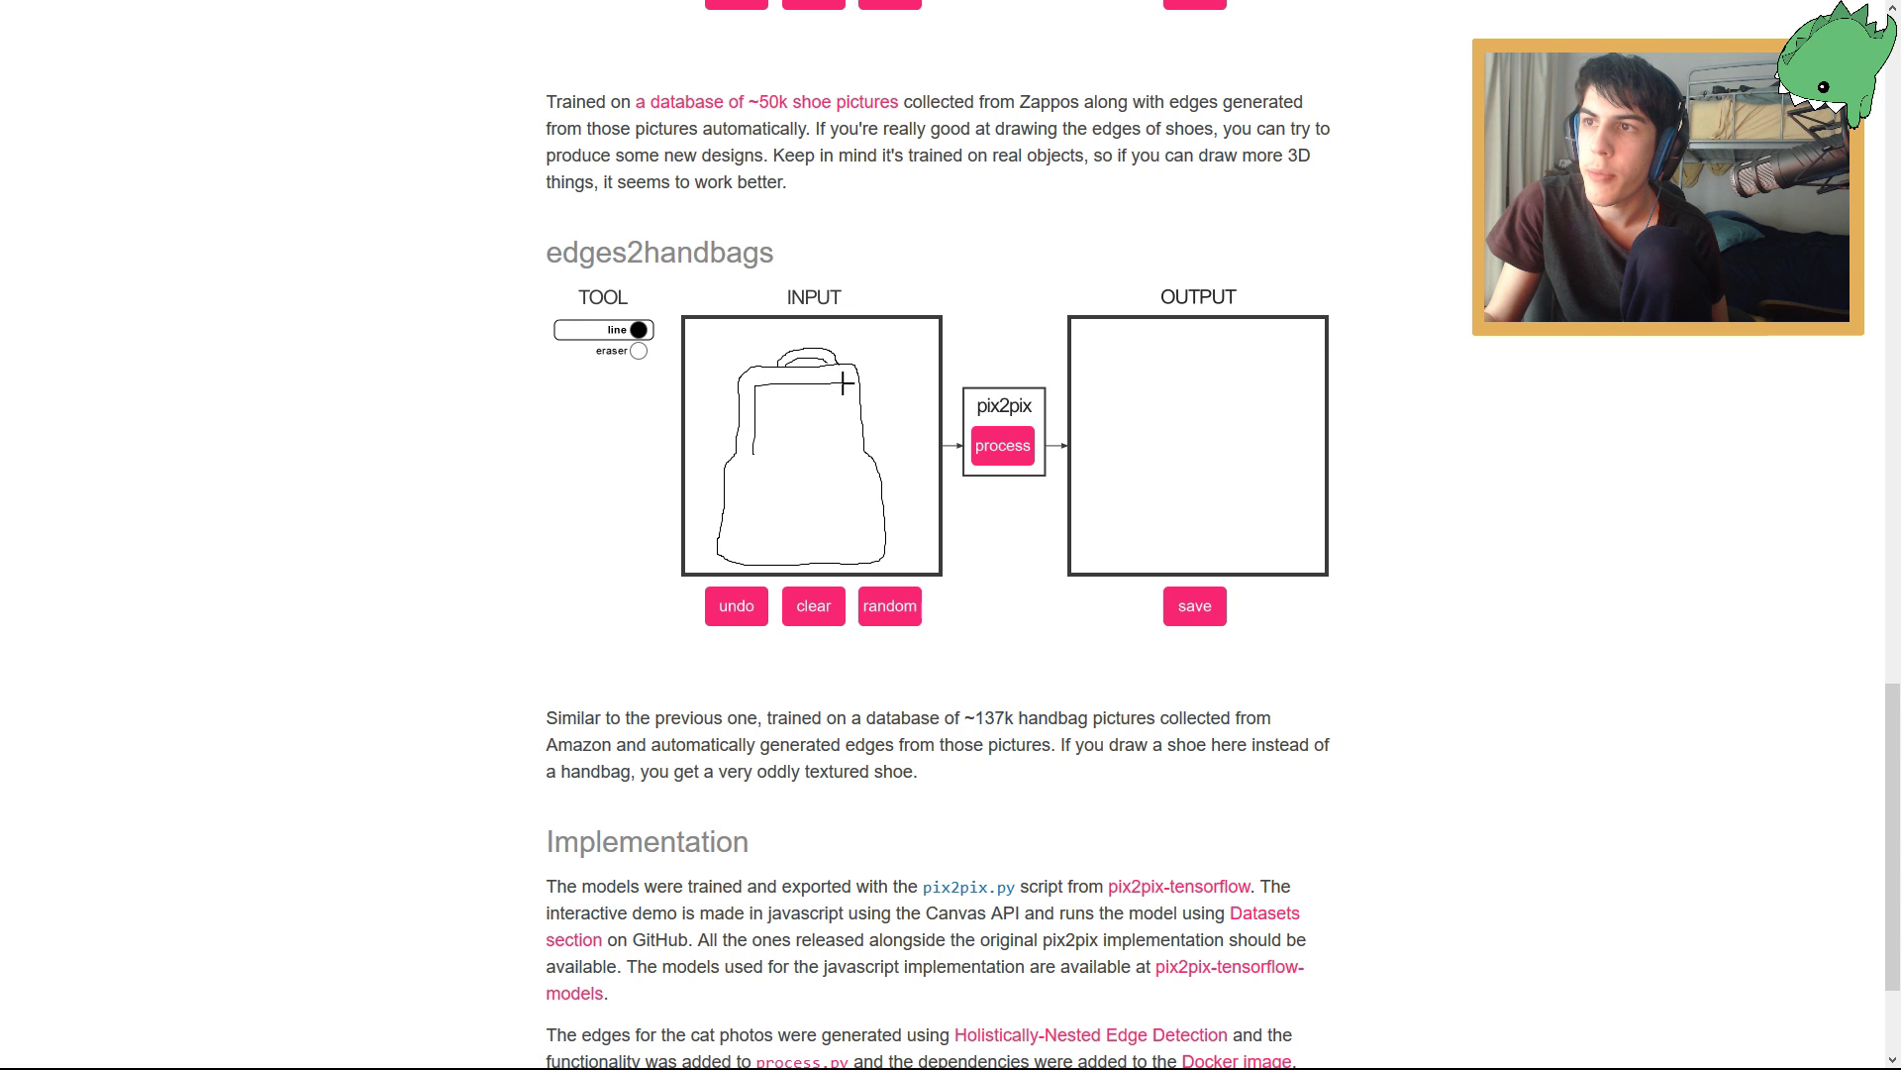
{"action": "mouse_move", "coordinate": [843, 384]}
{"action": "left_mouse_down"}
{"action": "mouse_move", "coordinate": [846, 452]}
{"action": "mouse_move", "coordinate": [754, 459]}
{"action": "mouse_move", "coordinate": [726, 544]}
{"action": "mouse_move", "coordinate": [739, 471]}
{"action": "mouse_move", "coordinate": [802, 463]}
{"action": "mouse_move", "coordinate": [854, 463]}
{"action": "mouse_move", "coordinate": [872, 528]}
{"action": "mouse_move", "coordinate": [734, 551]}
{"action": "left_mouse_up"}
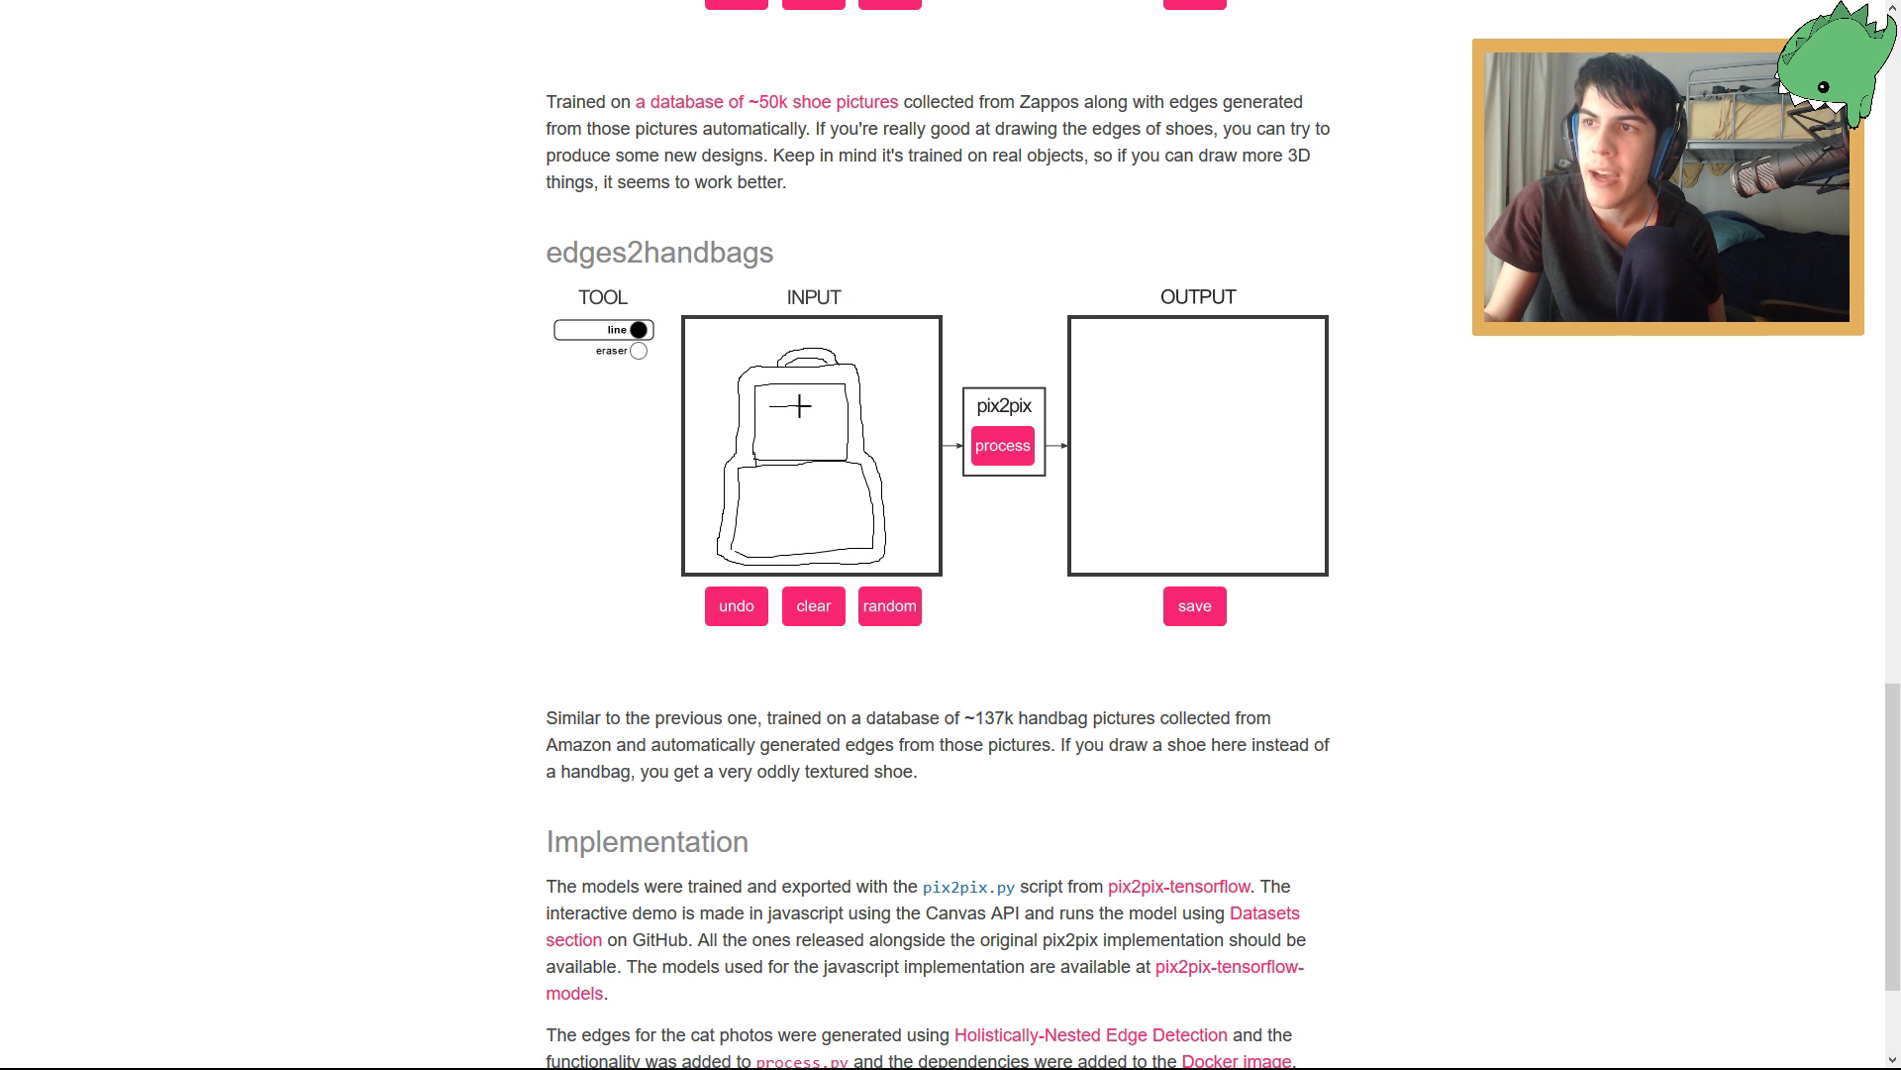
{"action": "left_click_drag", "start_coordinate": [798, 406], "coordinate": [833, 406]}
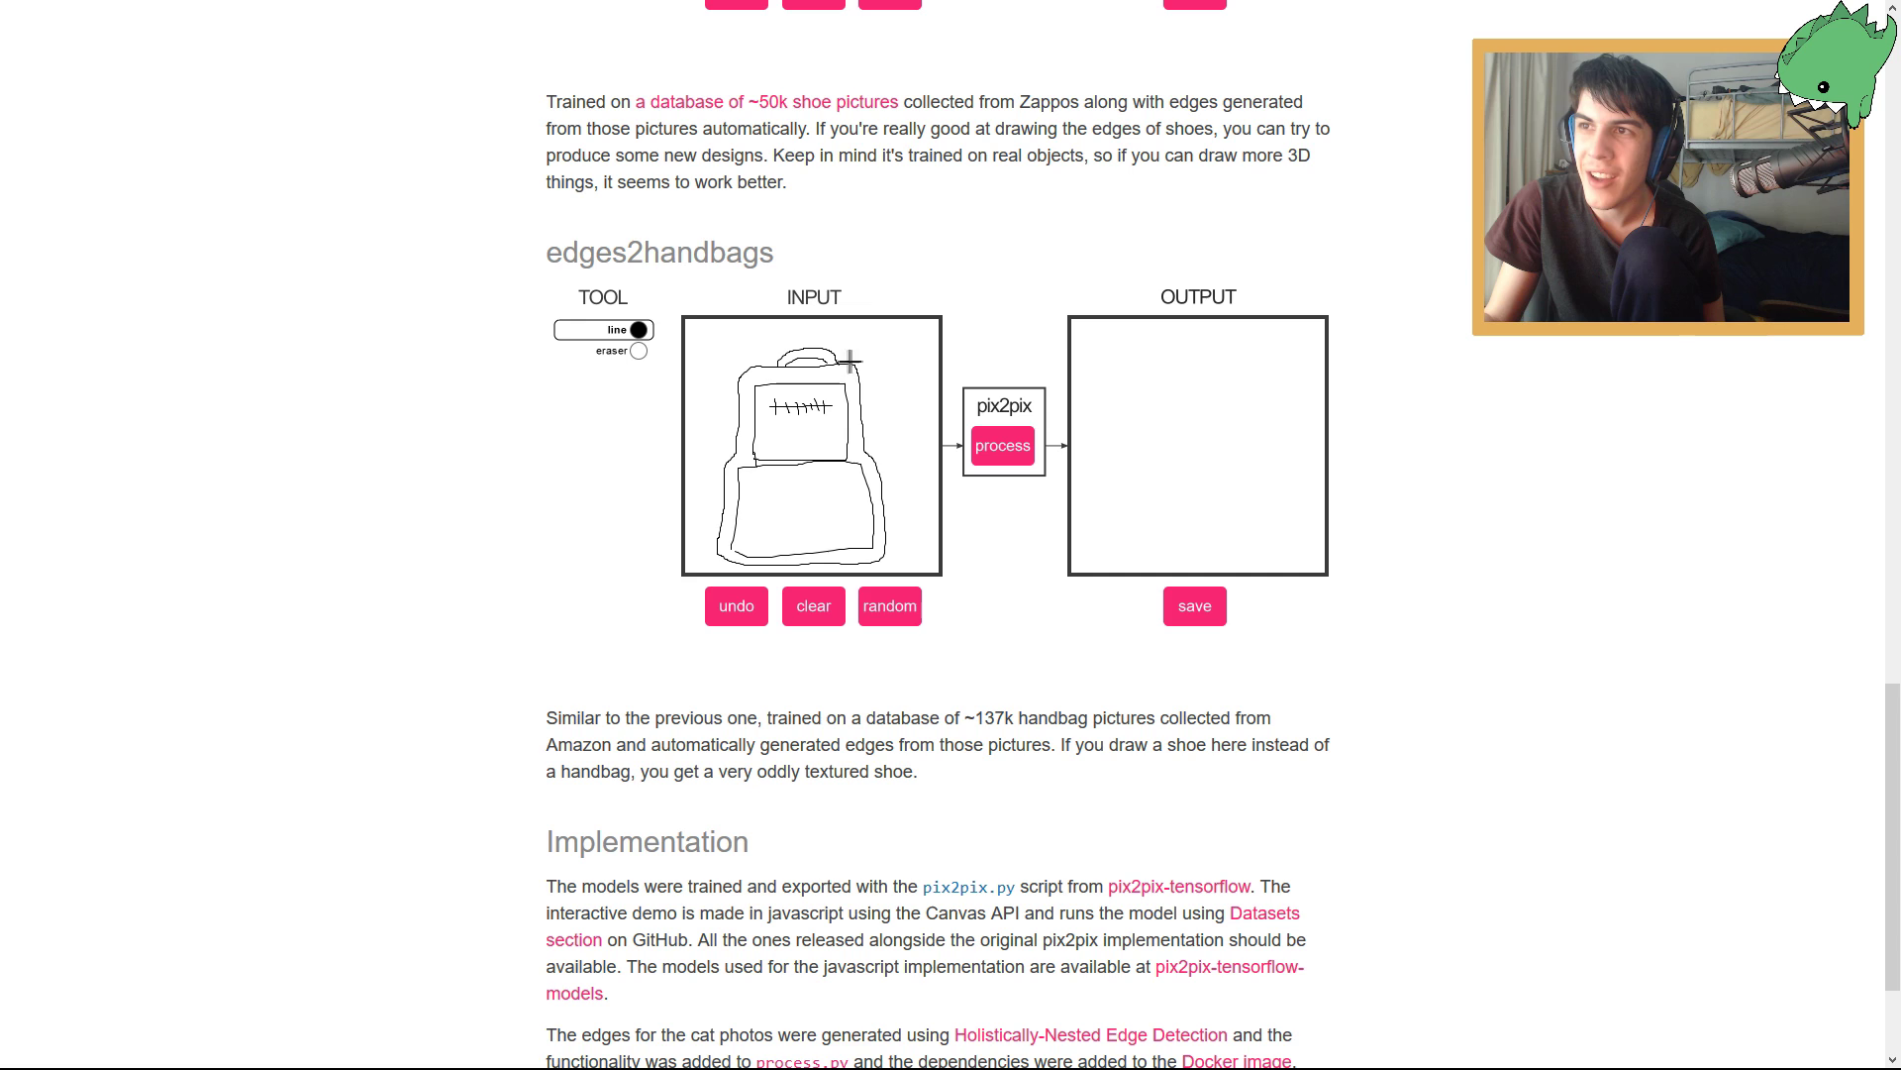
{"action": "mouse_move", "coordinate": [852, 364]}
{"action": "left_mouse_down"}
{"action": "mouse_move", "coordinate": [885, 381]}
{"action": "mouse_move", "coordinate": [897, 494]}
{"action": "left_mouse_up"}
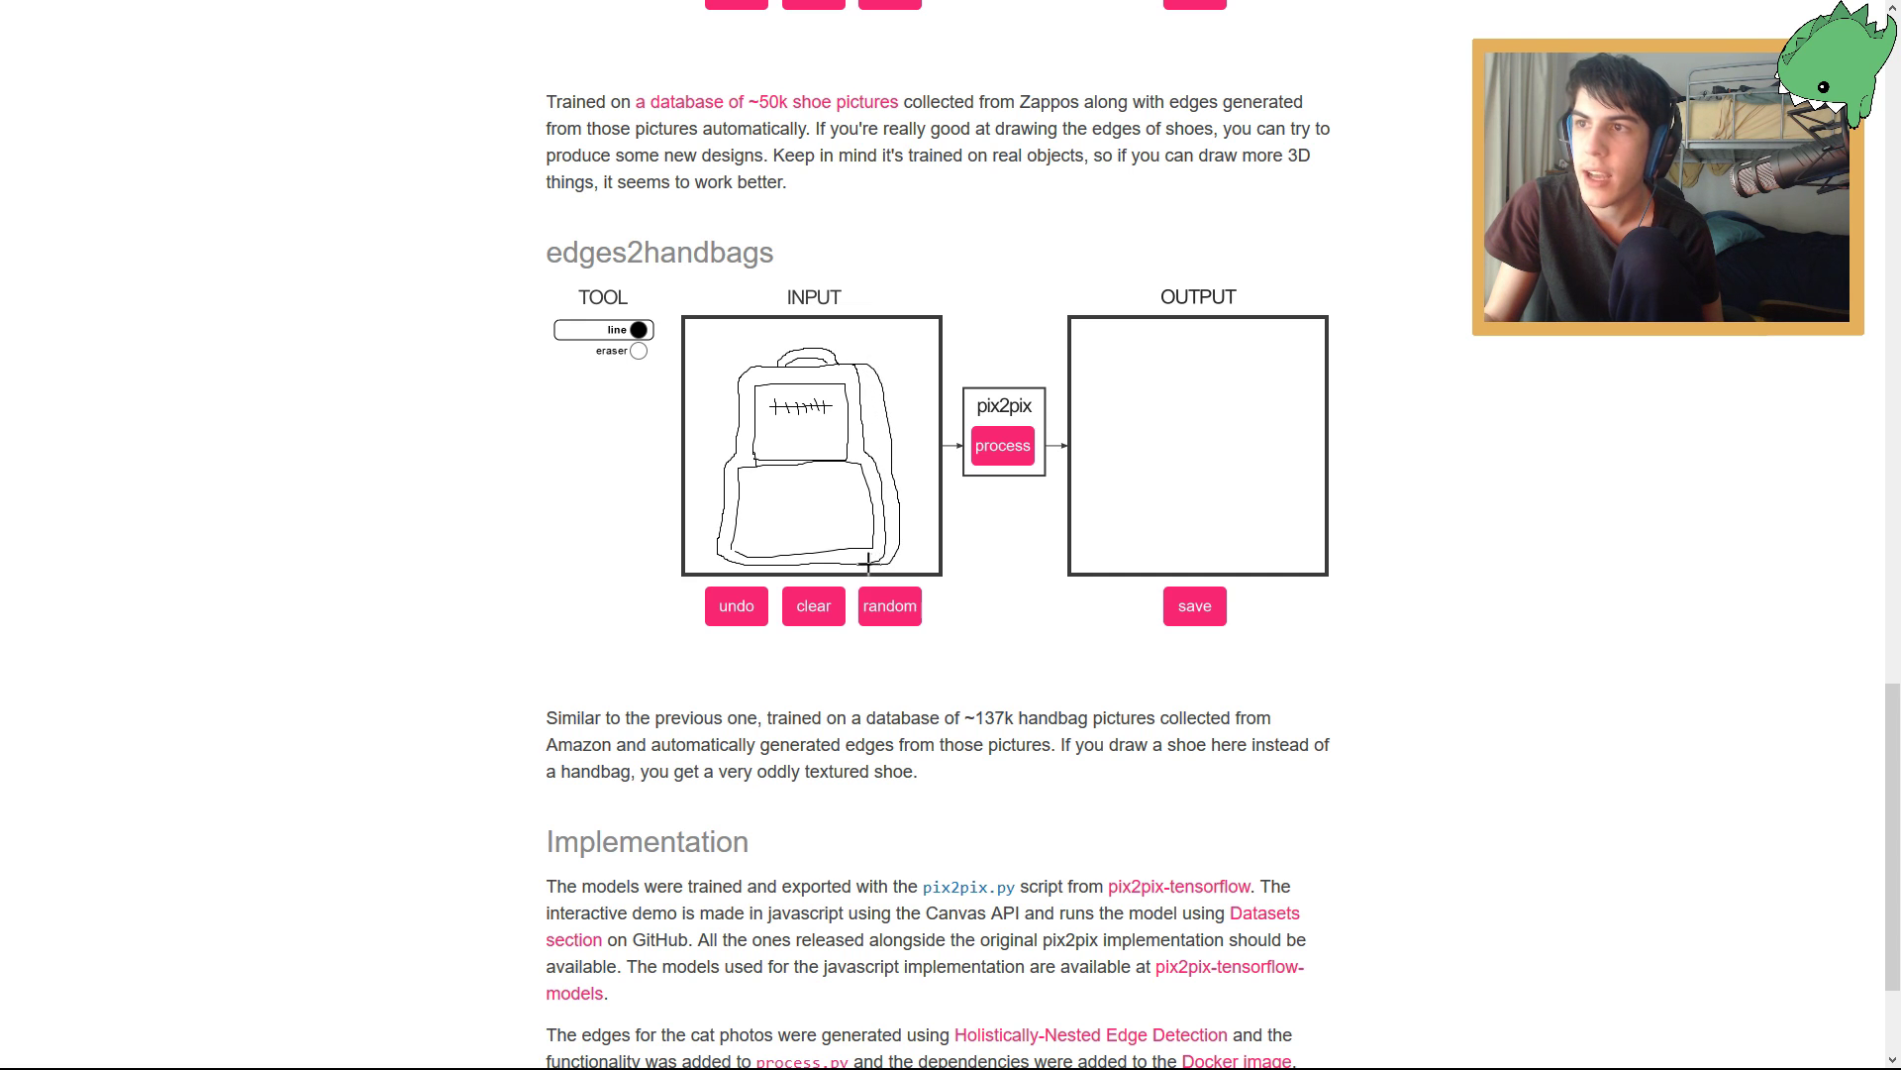
{"action": "left_click", "coordinate": [1004, 446]}
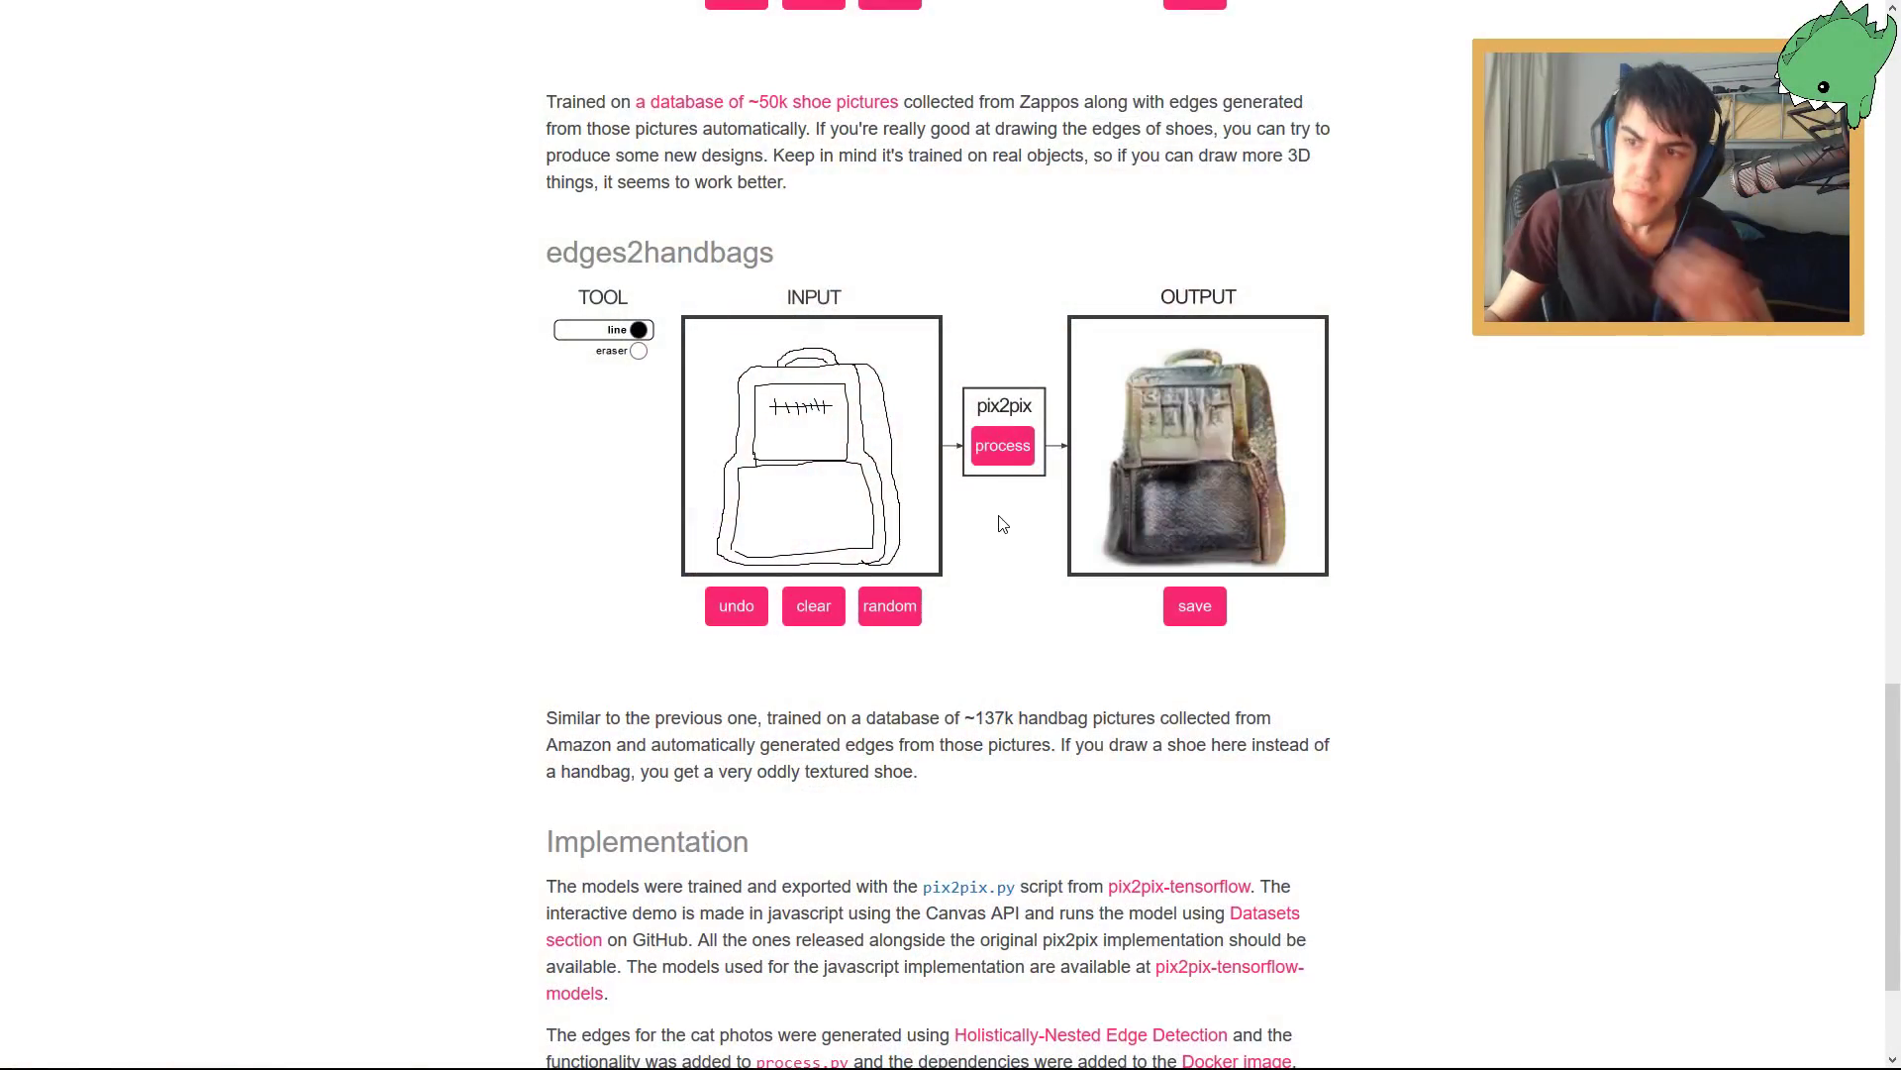
Scroll back up the page from the generated backpack toward the facades demo.
{"action": "scroll", "coordinate": [1005, 524], "scroll_direction": "up", "scroll_amount": 5}
Try two random facade layouts, select the column label, then clear the input to a blank wall.
{"action": "scroll", "coordinate": [1005, 524], "scroll_direction": "up", "scroll_amount": 10}
{"action": "scroll", "coordinate": [872, 555], "scroll_direction": "down", "scroll_amount": 5}
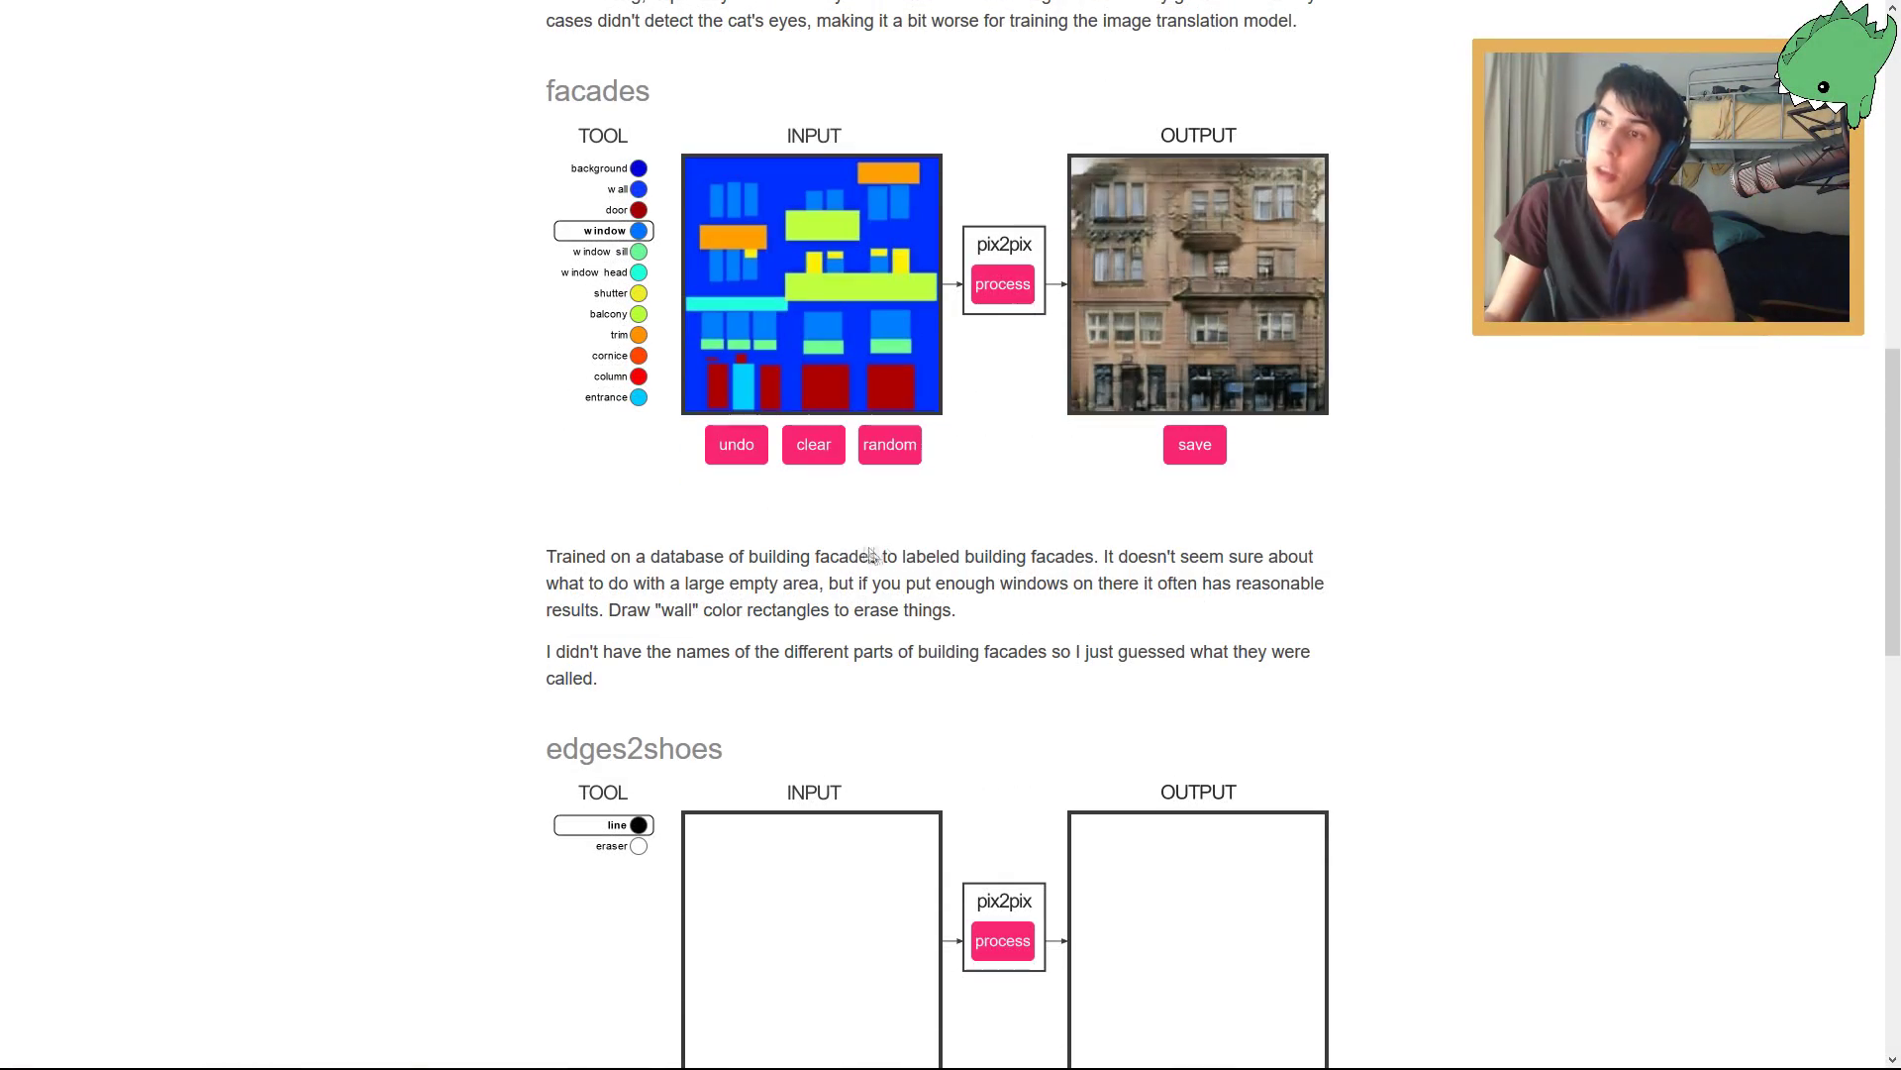
{"action": "left_click", "coordinate": [826, 453]}
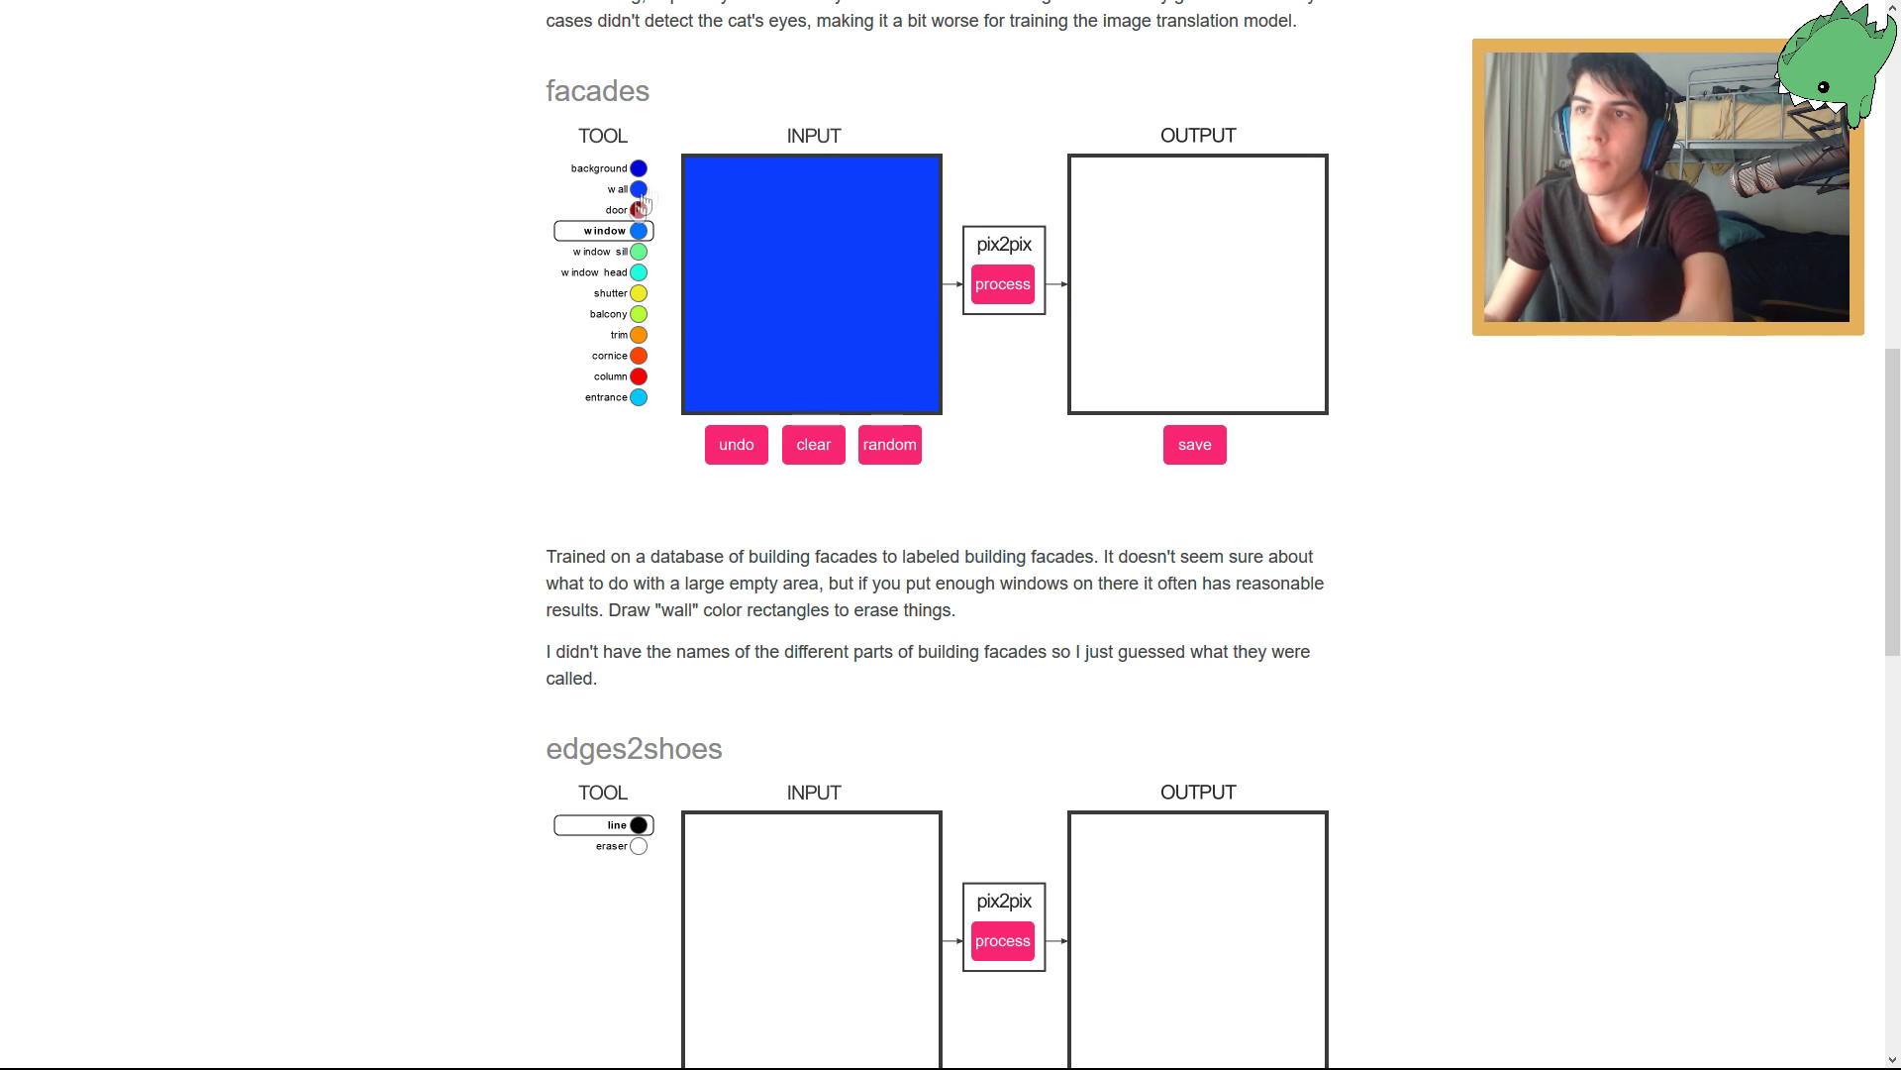
{"action": "left_click", "coordinate": [877, 453]}
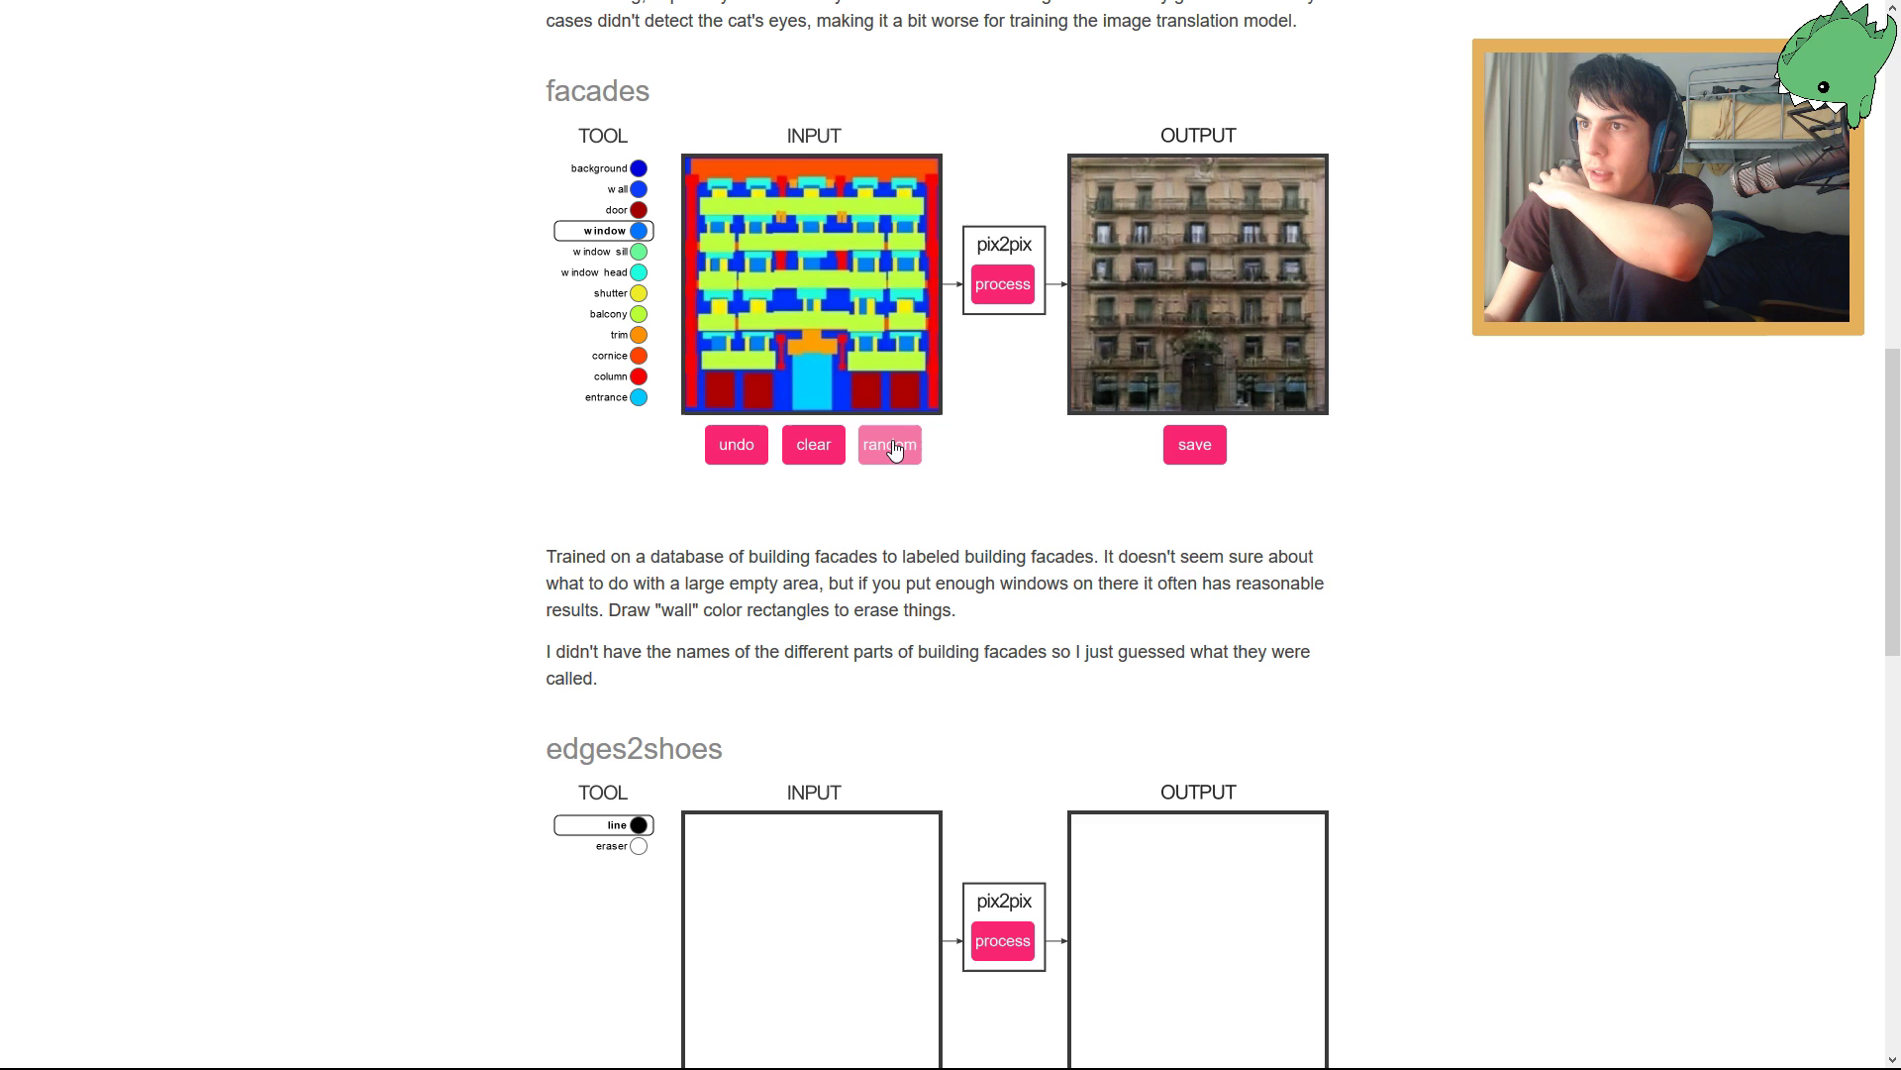
{"action": "left_click", "coordinate": [622, 378]}
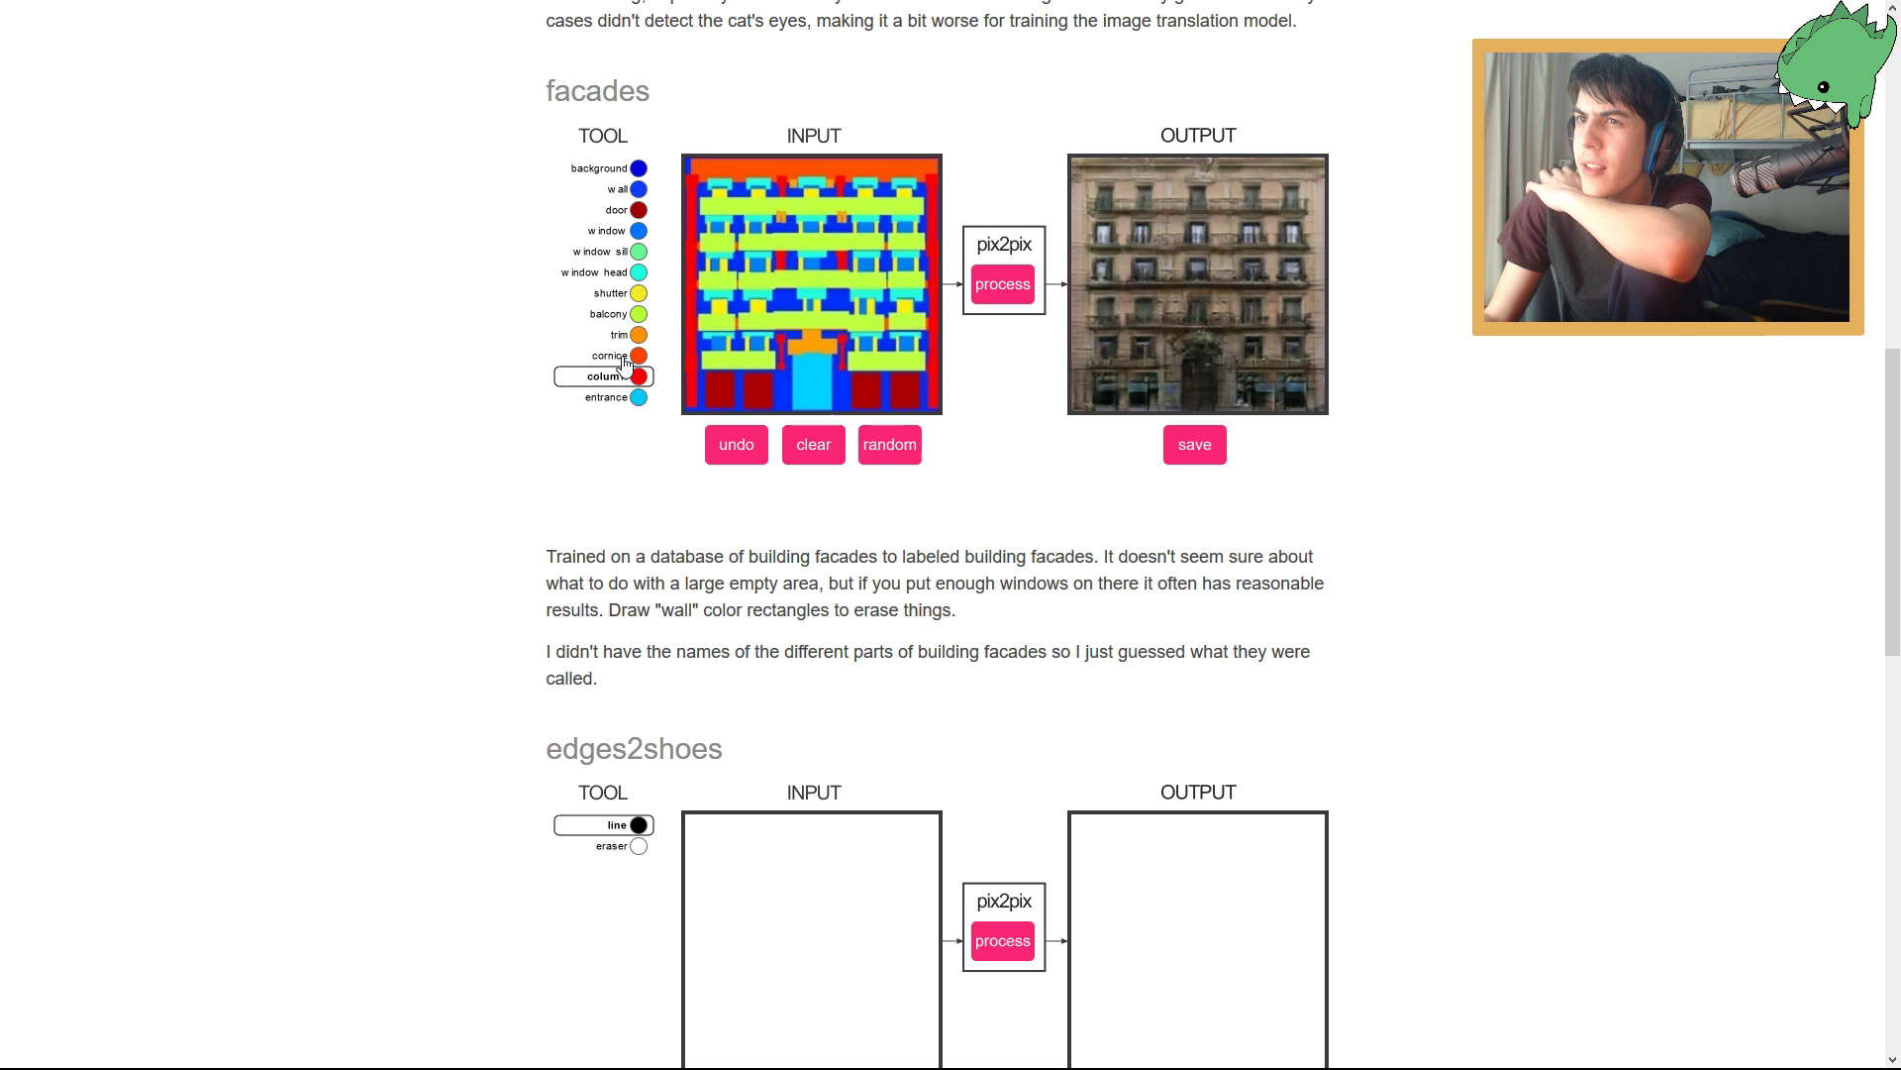
{"action": "left_click", "coordinate": [622, 361]}
{"action": "left_click", "coordinate": [633, 378]}
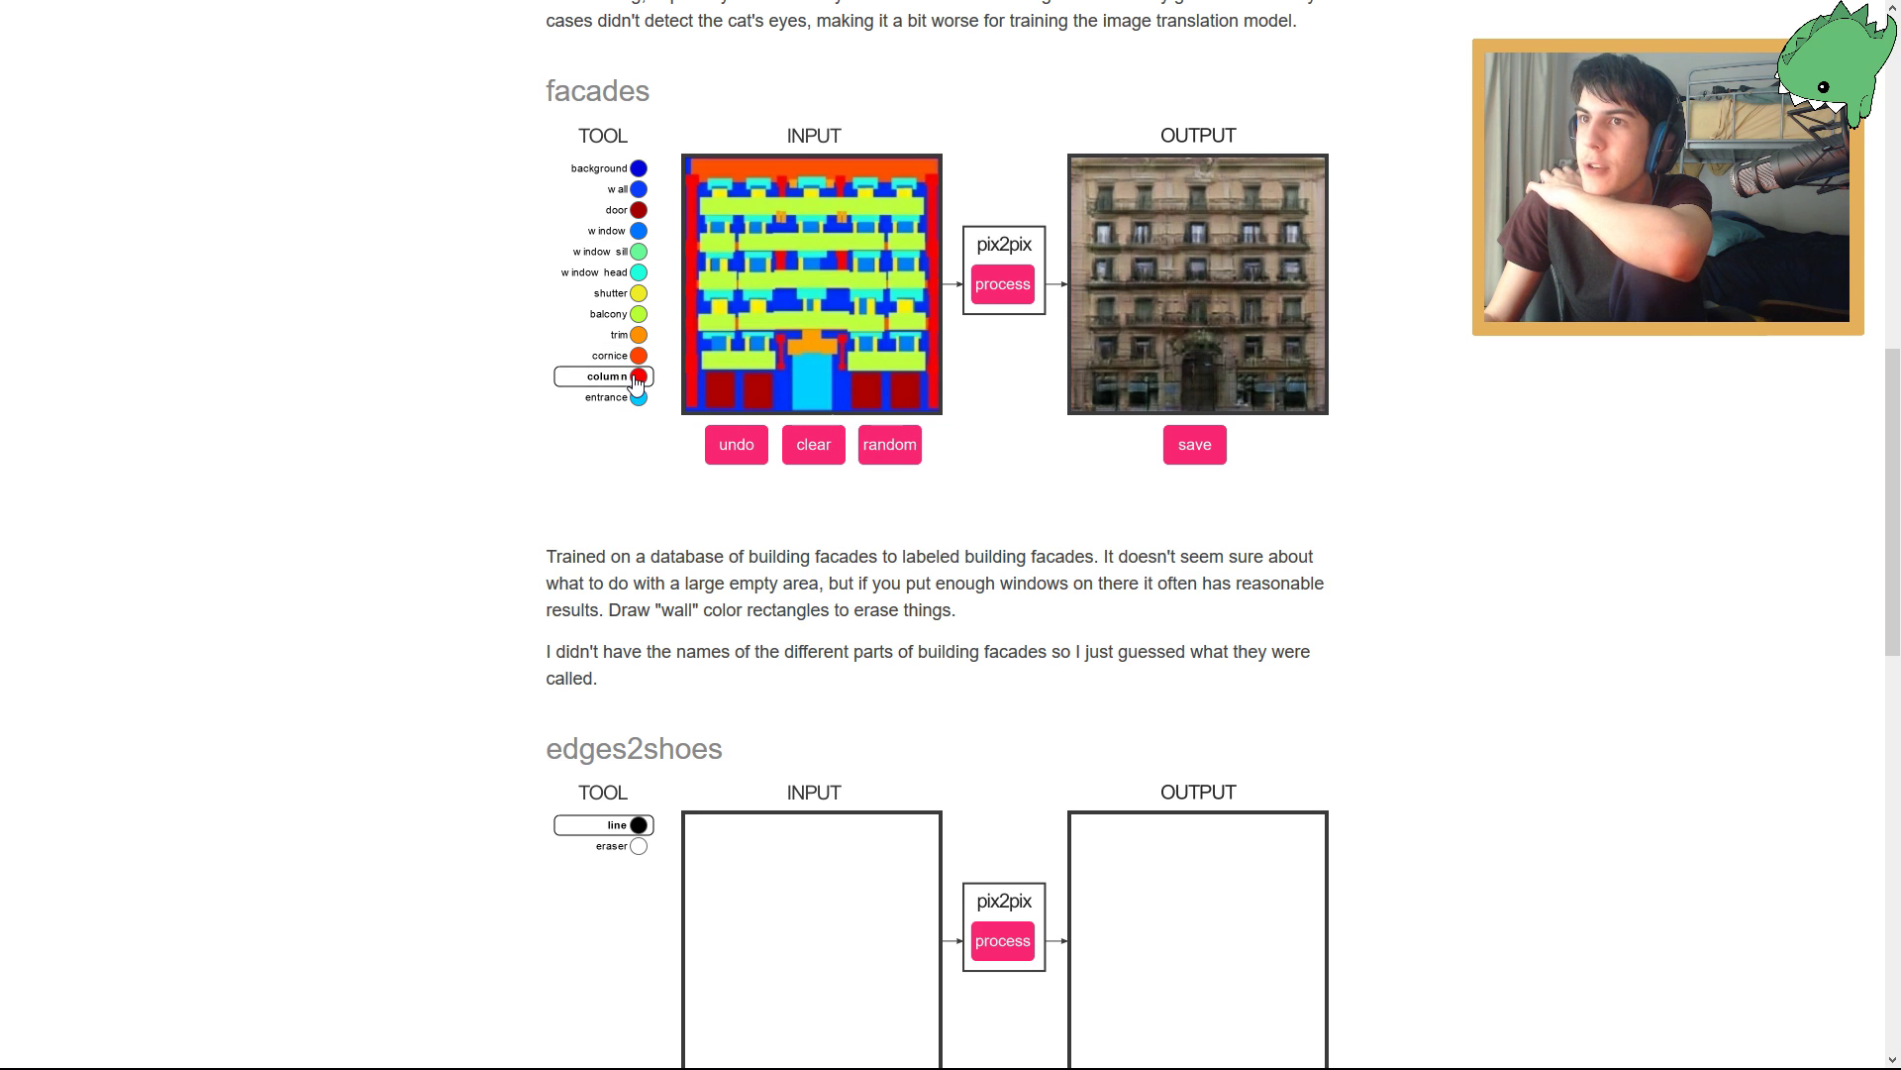
{"action": "left_click", "coordinate": [884, 446]}
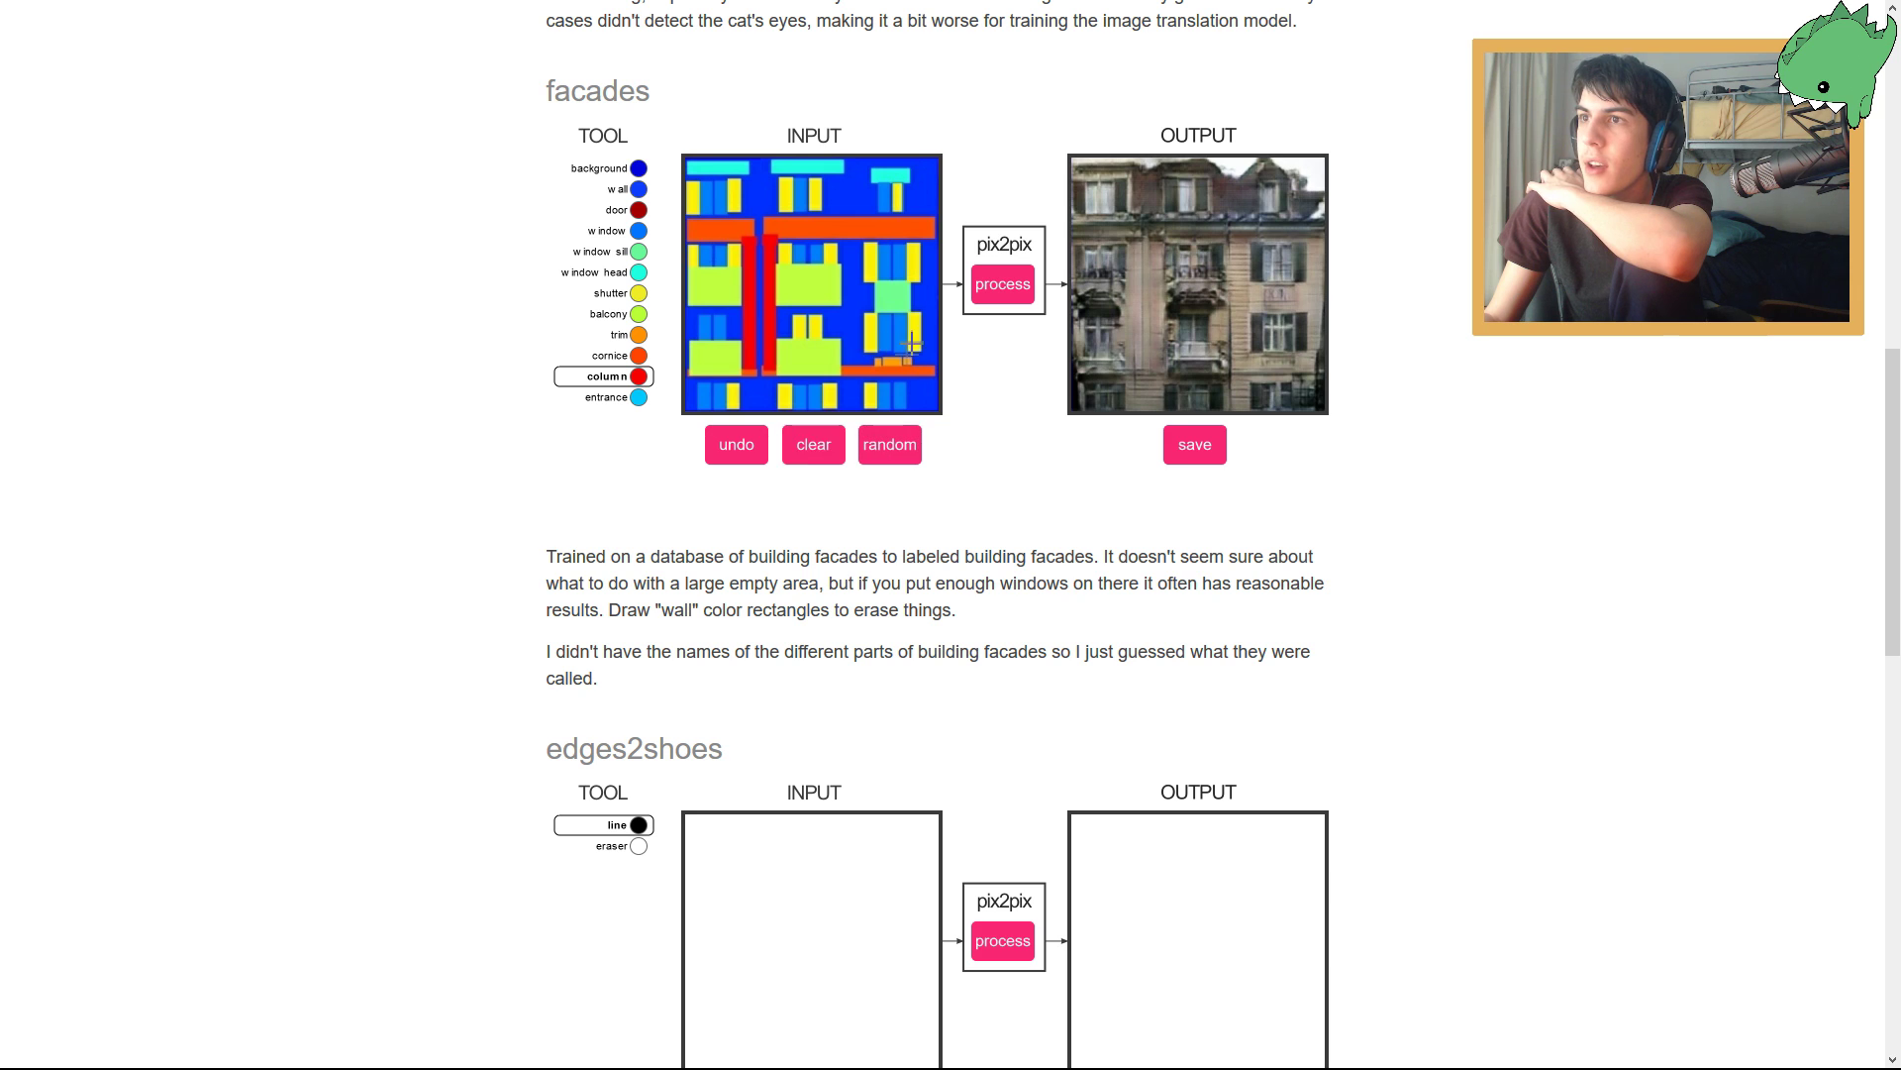
{"action": "left_click", "coordinate": [813, 445]}
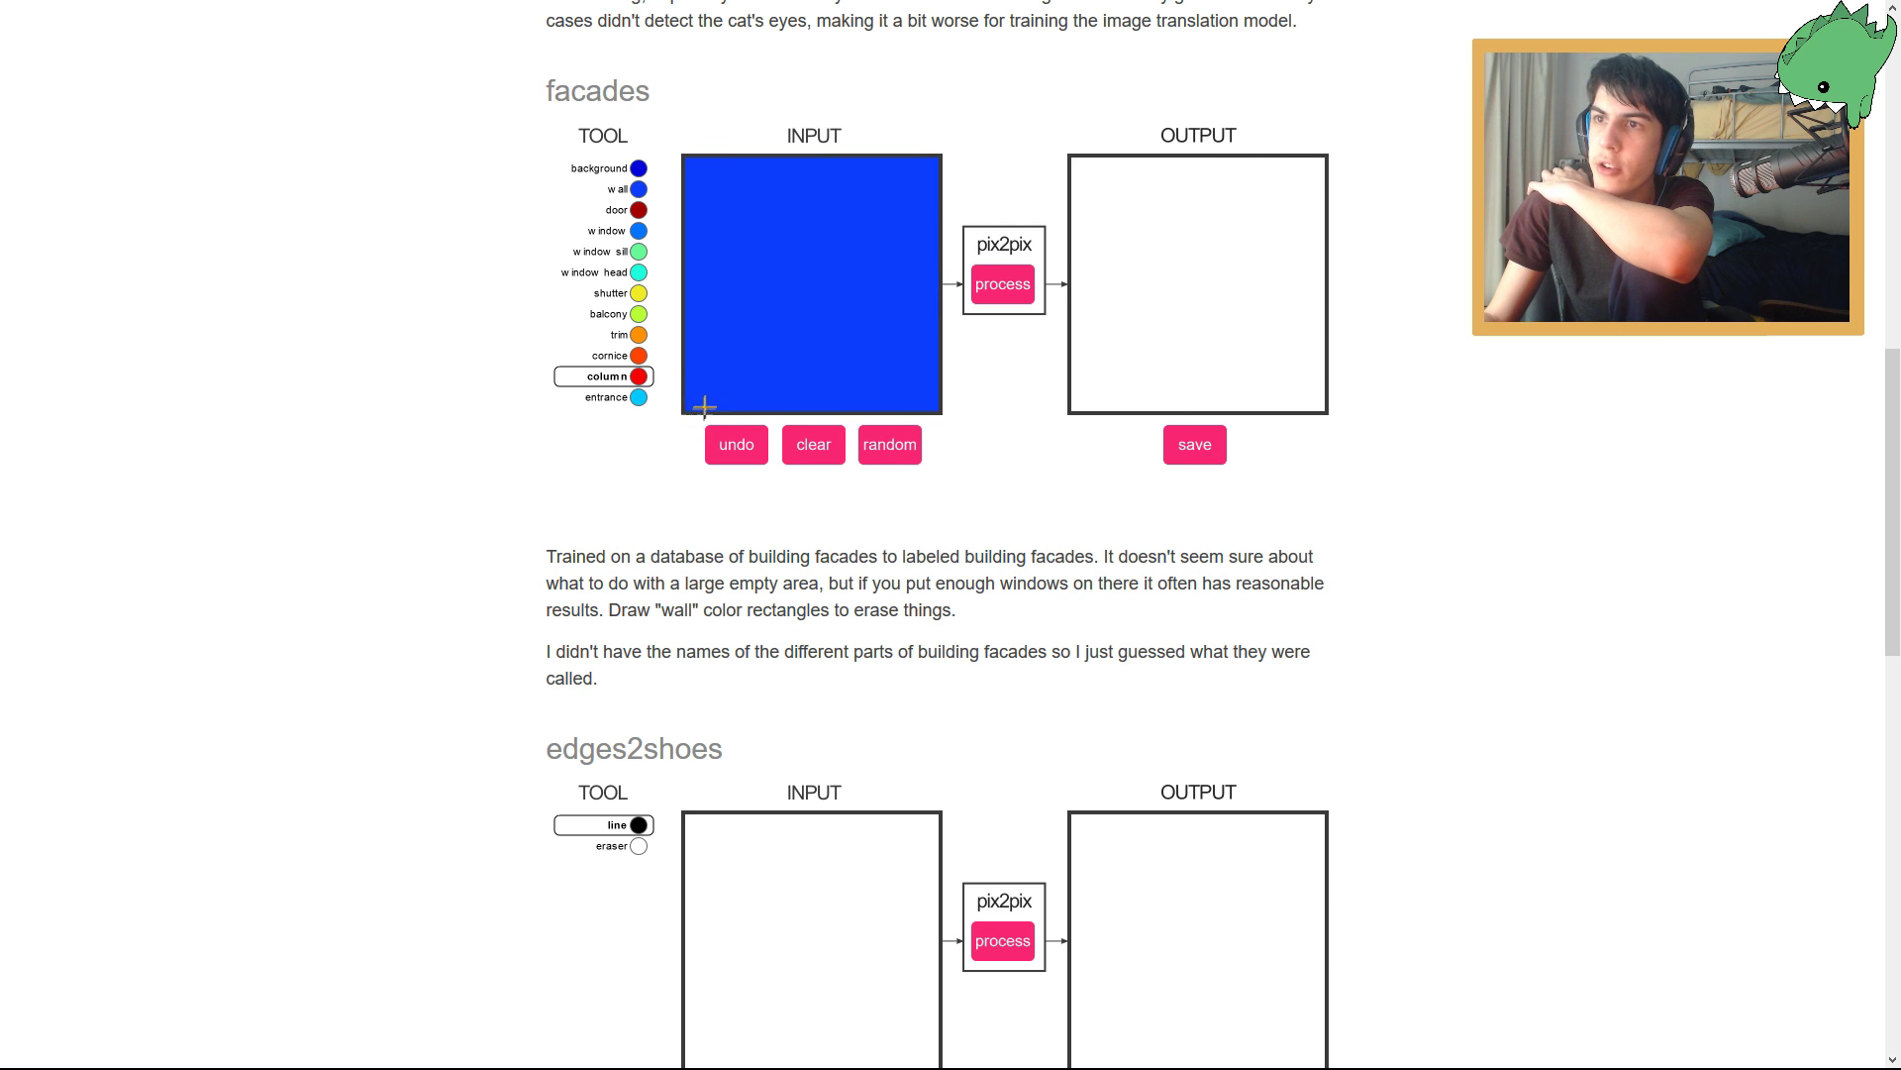
Draw two red columns, an orange trim bar across their tops, and a balcony below it.
{"action": "left_click_drag", "start_coordinate": [703, 409], "coordinate": [724, 185]}
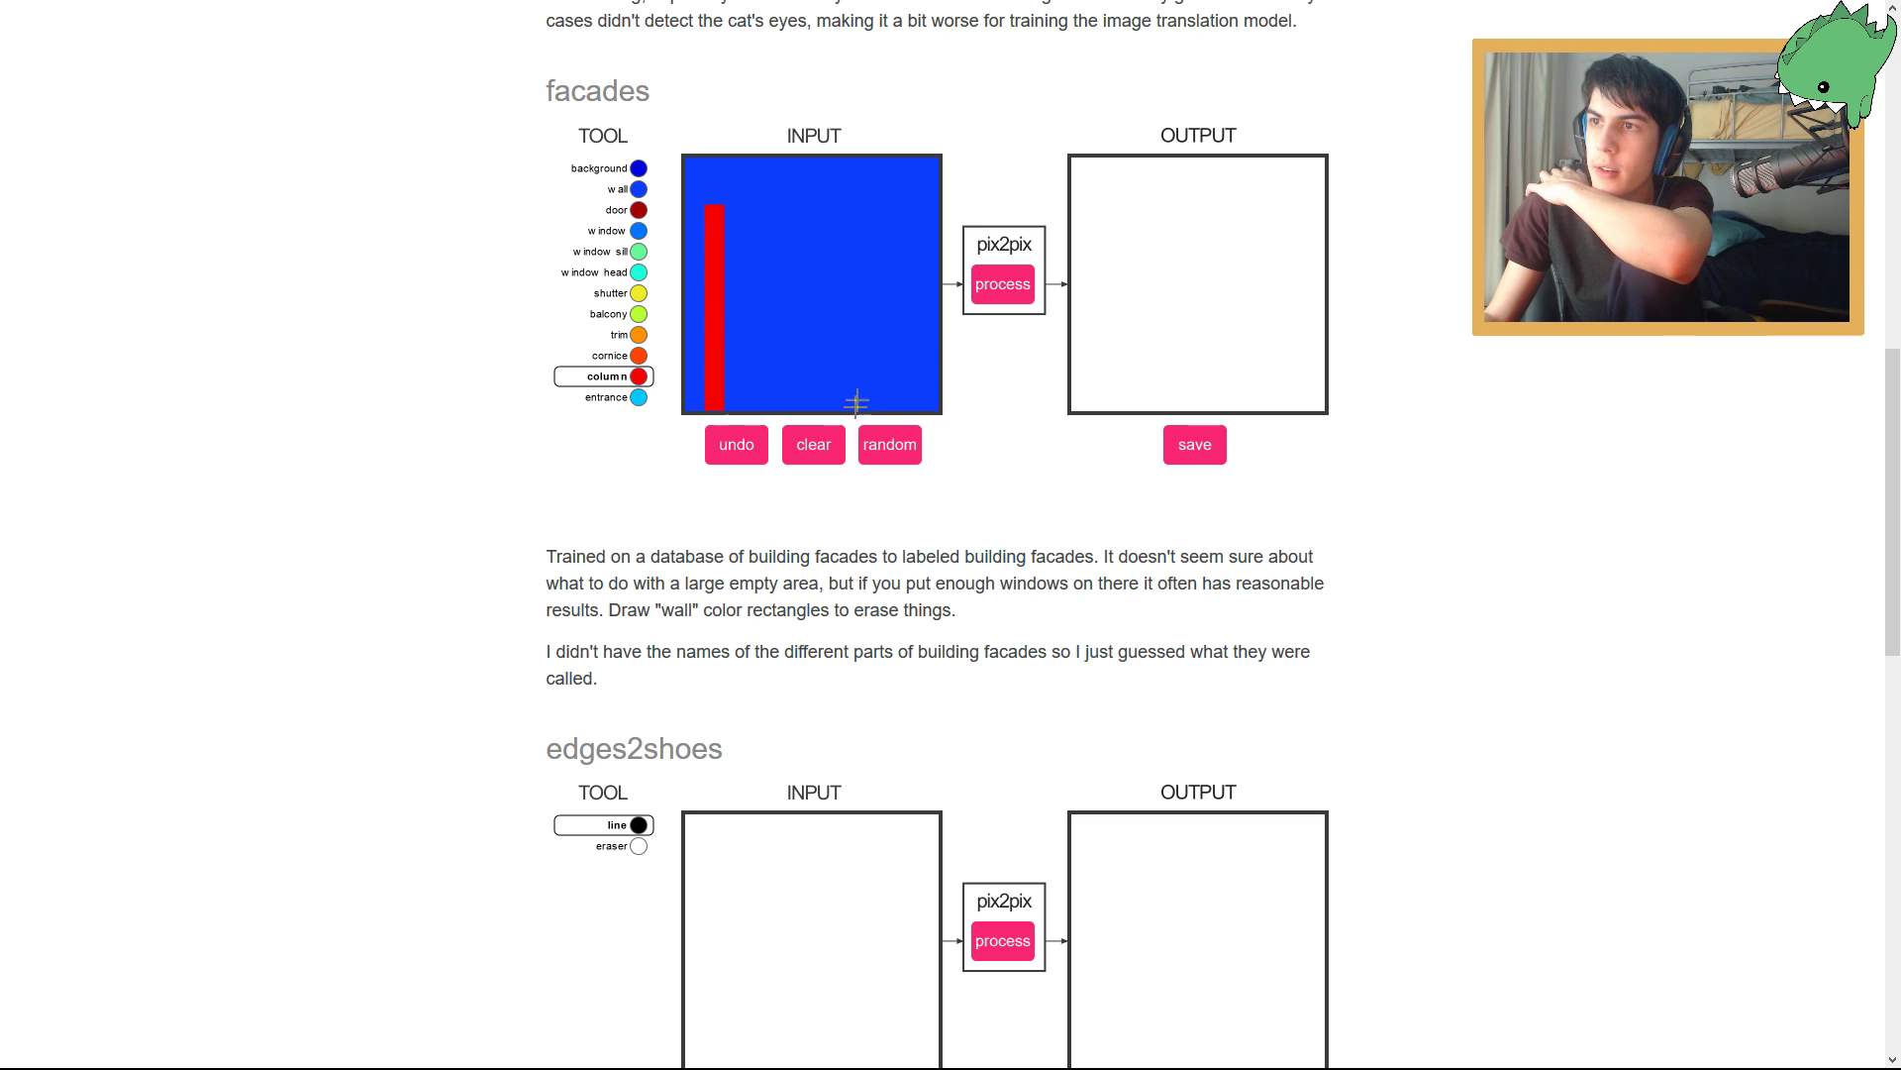
{"action": "left_click_drag", "start_coordinate": [857, 403], "coordinate": [888, 243]}
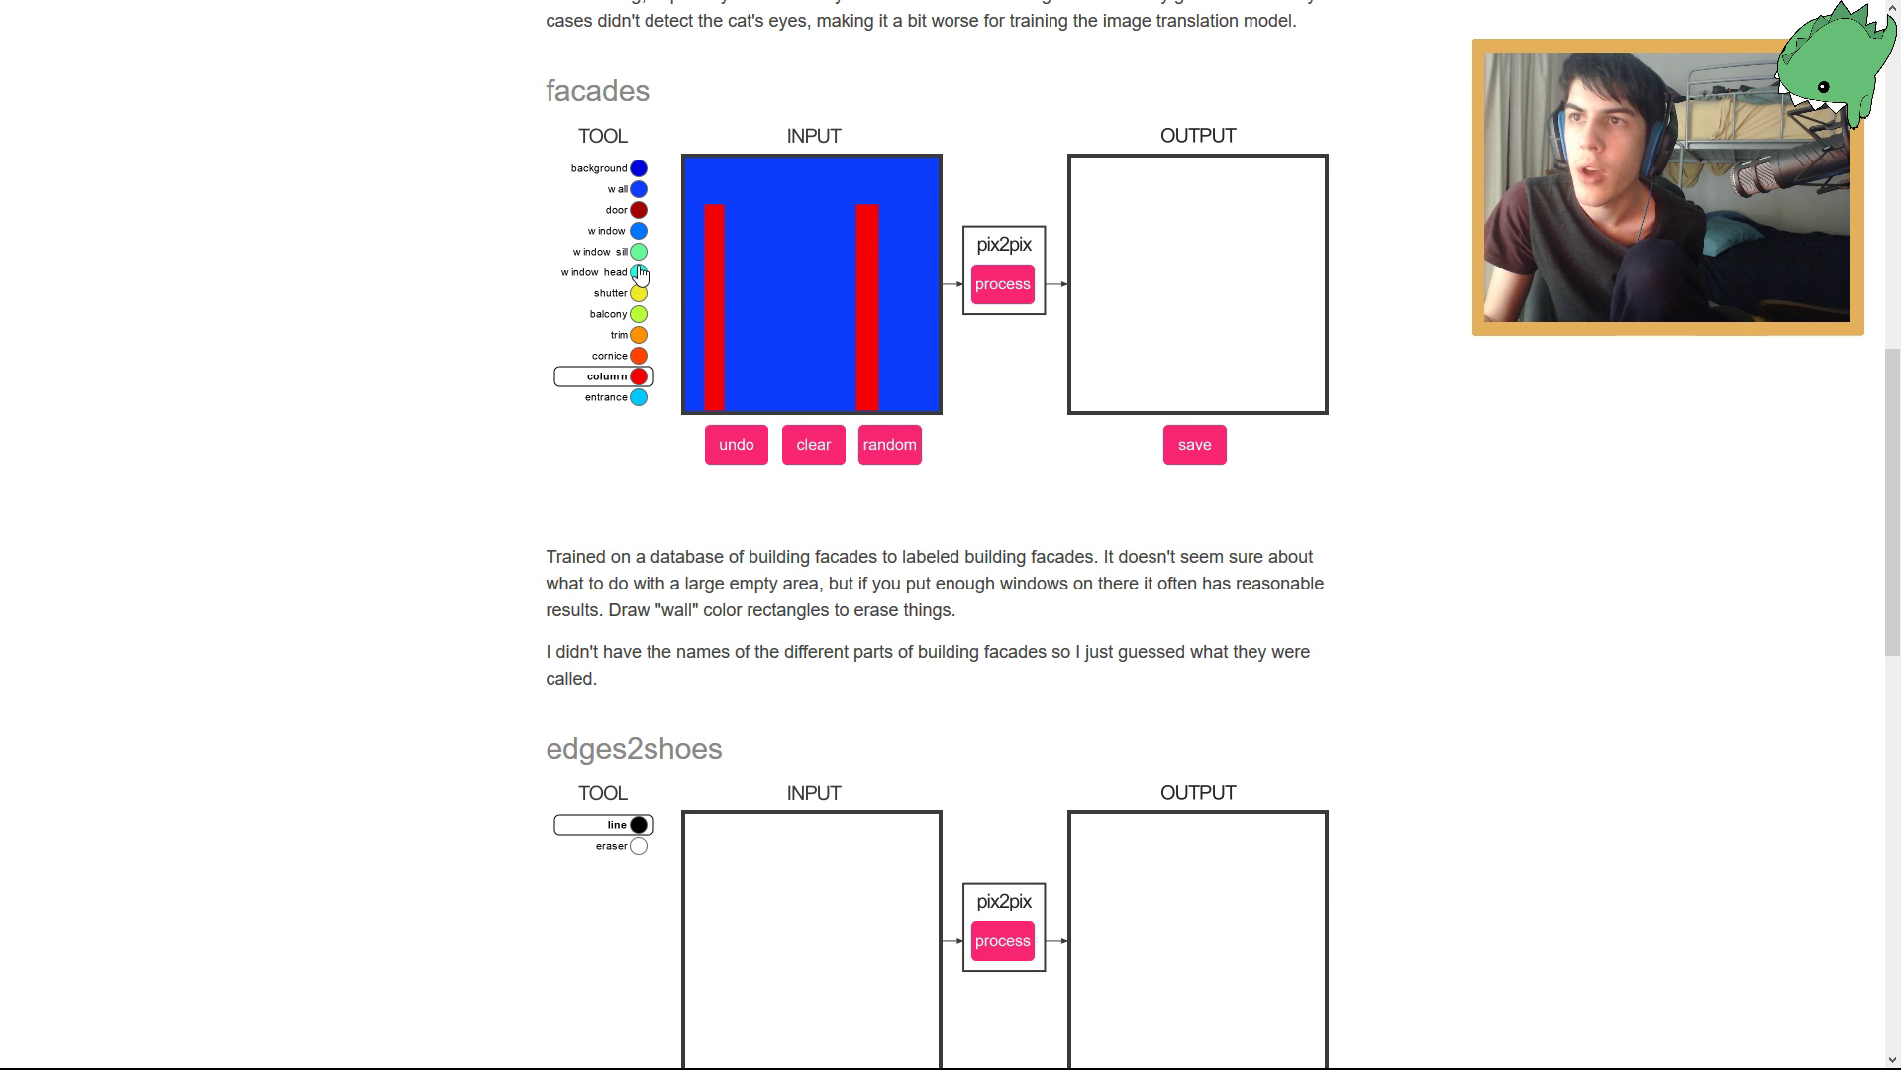
{"action": "left_click", "coordinate": [639, 334]}
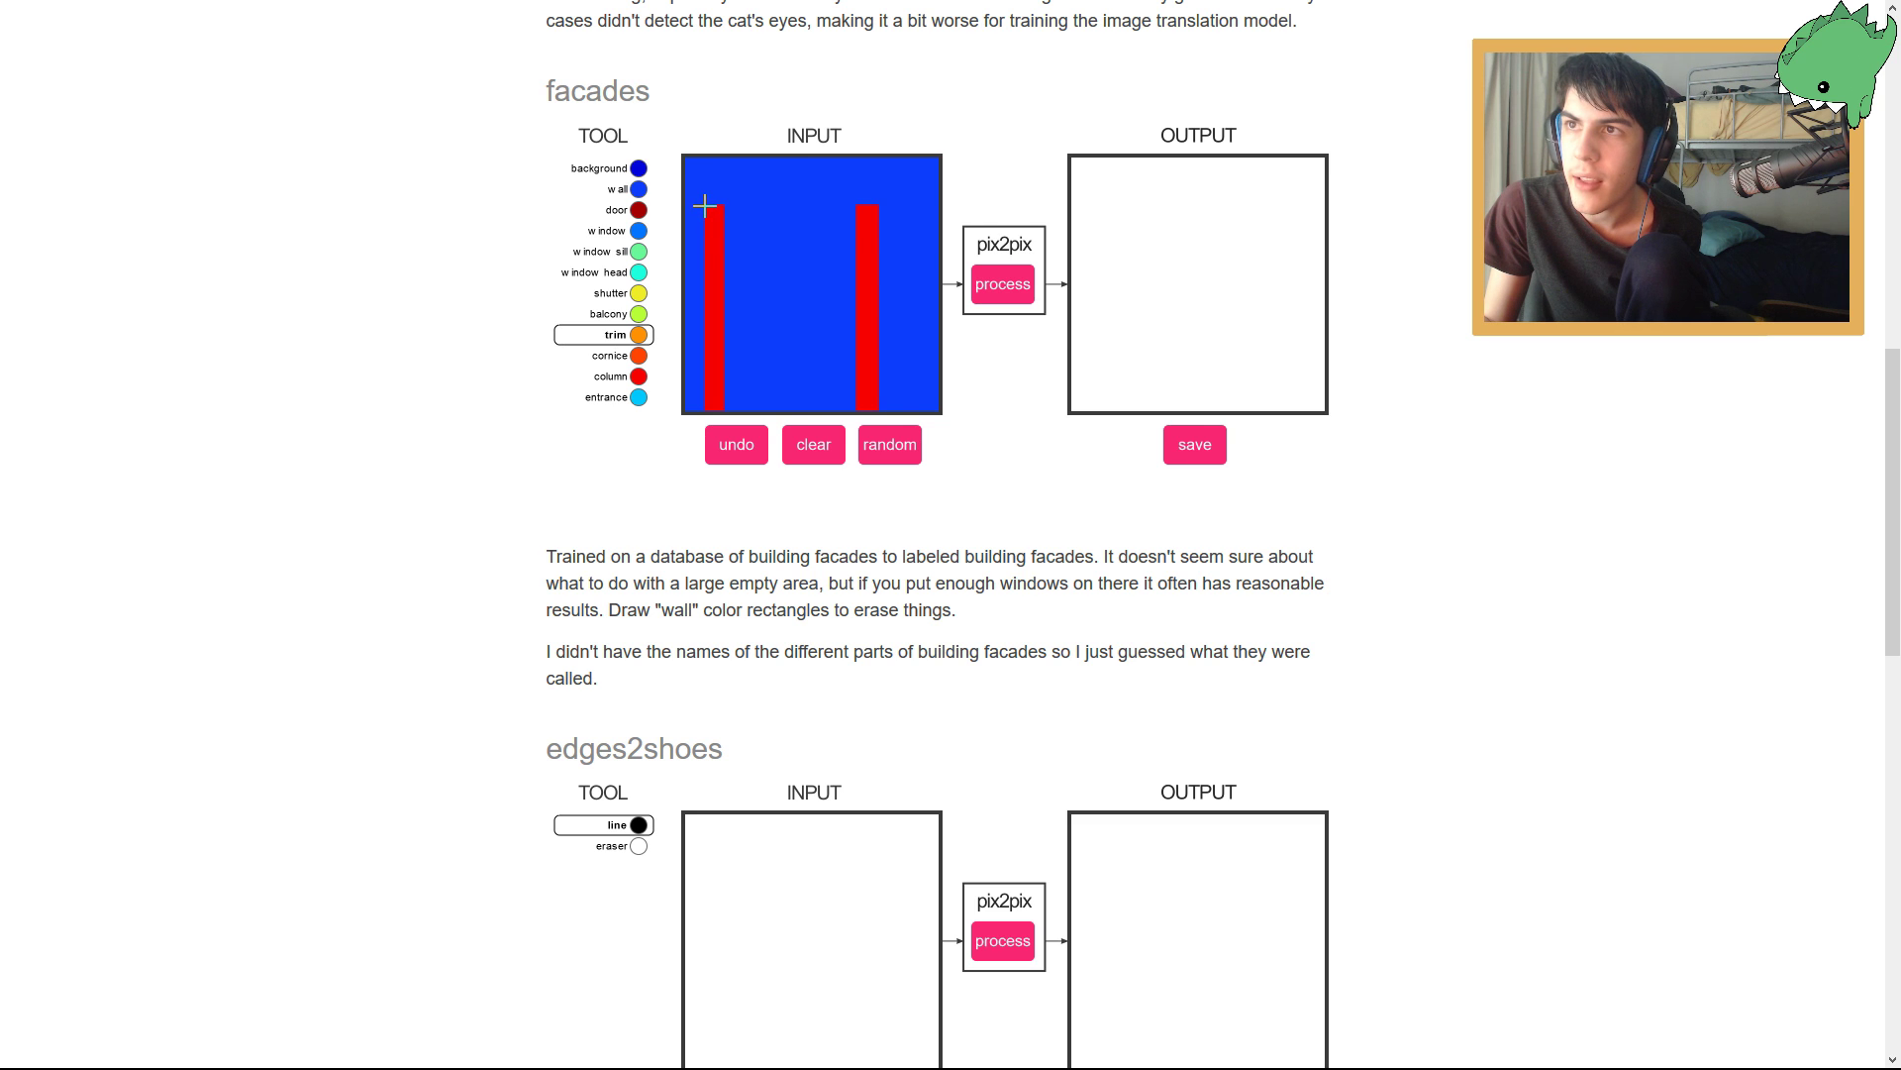
{"action": "left_click_drag", "start_coordinate": [704, 205], "coordinate": [881, 186]}
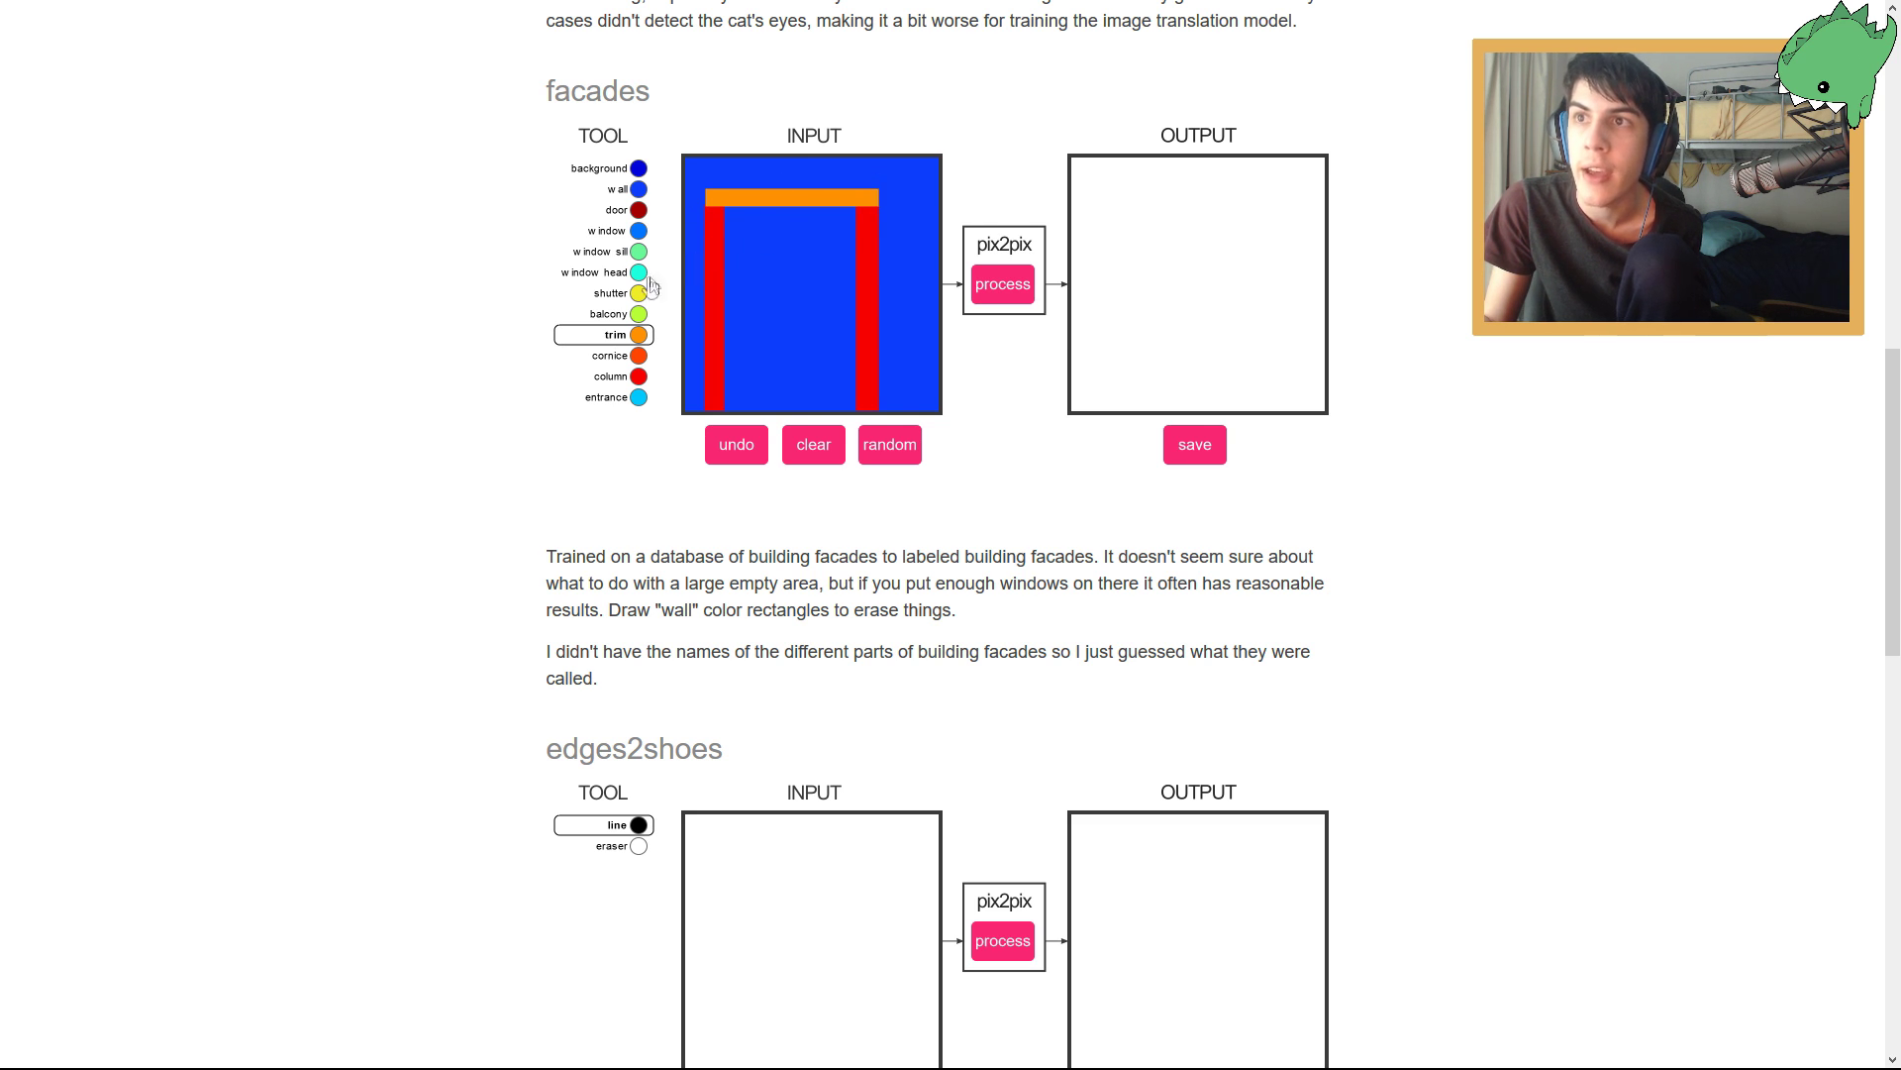
{"action": "left_click", "coordinate": [637, 315]}
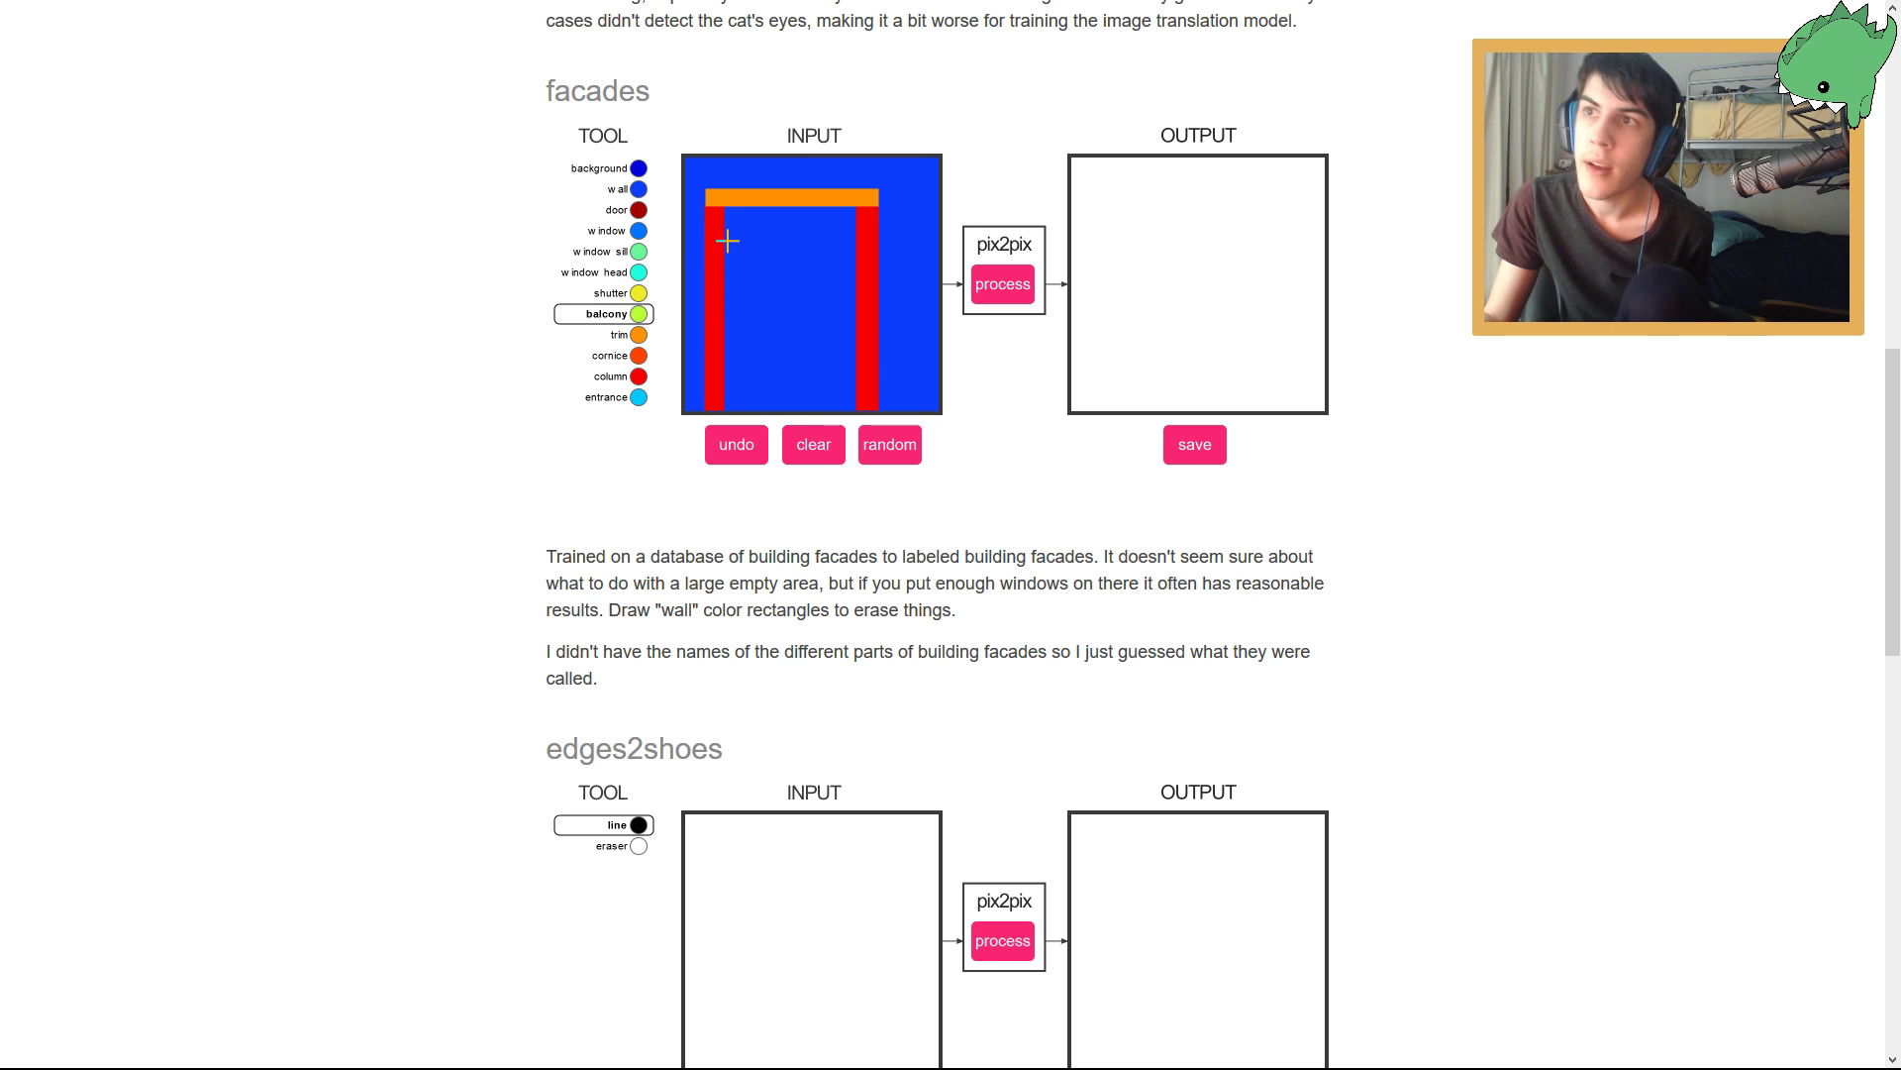
{"action": "left_click_drag", "start_coordinate": [735, 243], "coordinate": [847, 279]}
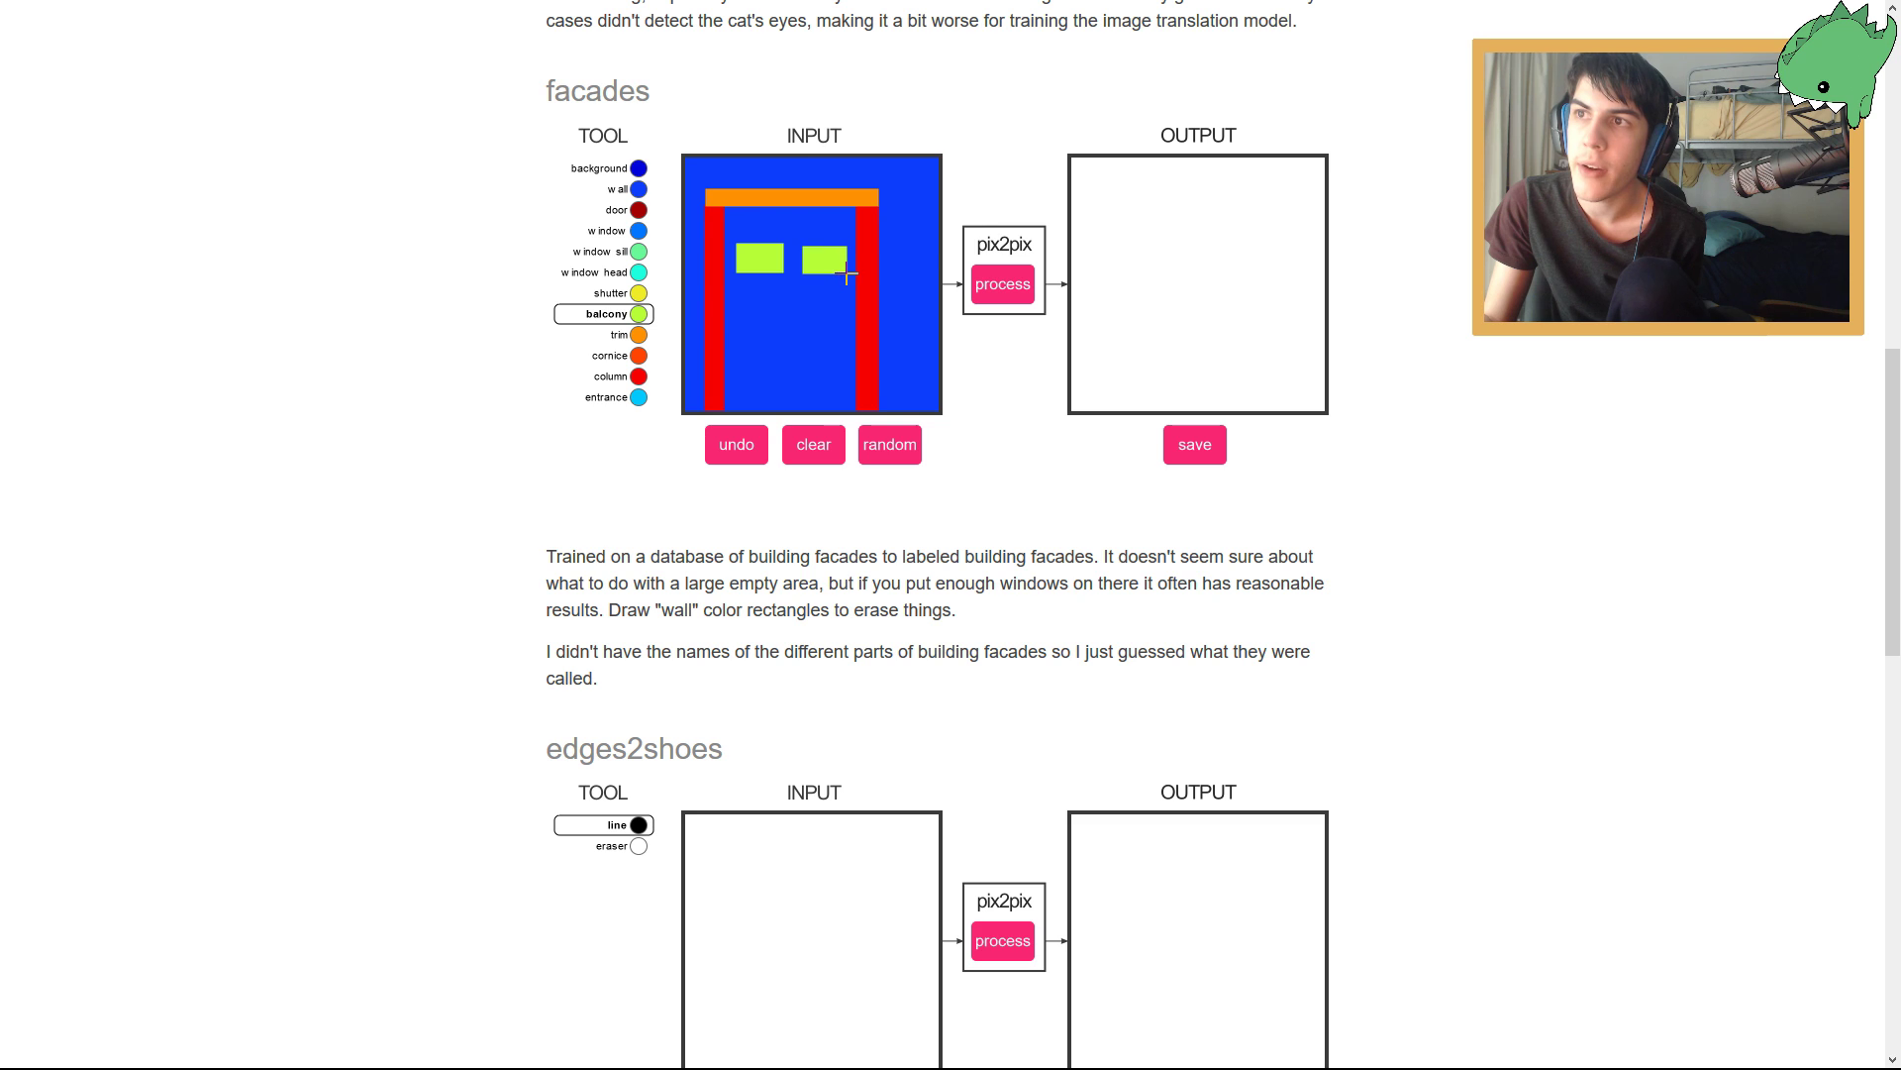
Add a dark red door at bottom centre and a light-blue window, then run pix2pix.
{"action": "left_click", "coordinate": [639, 255]}
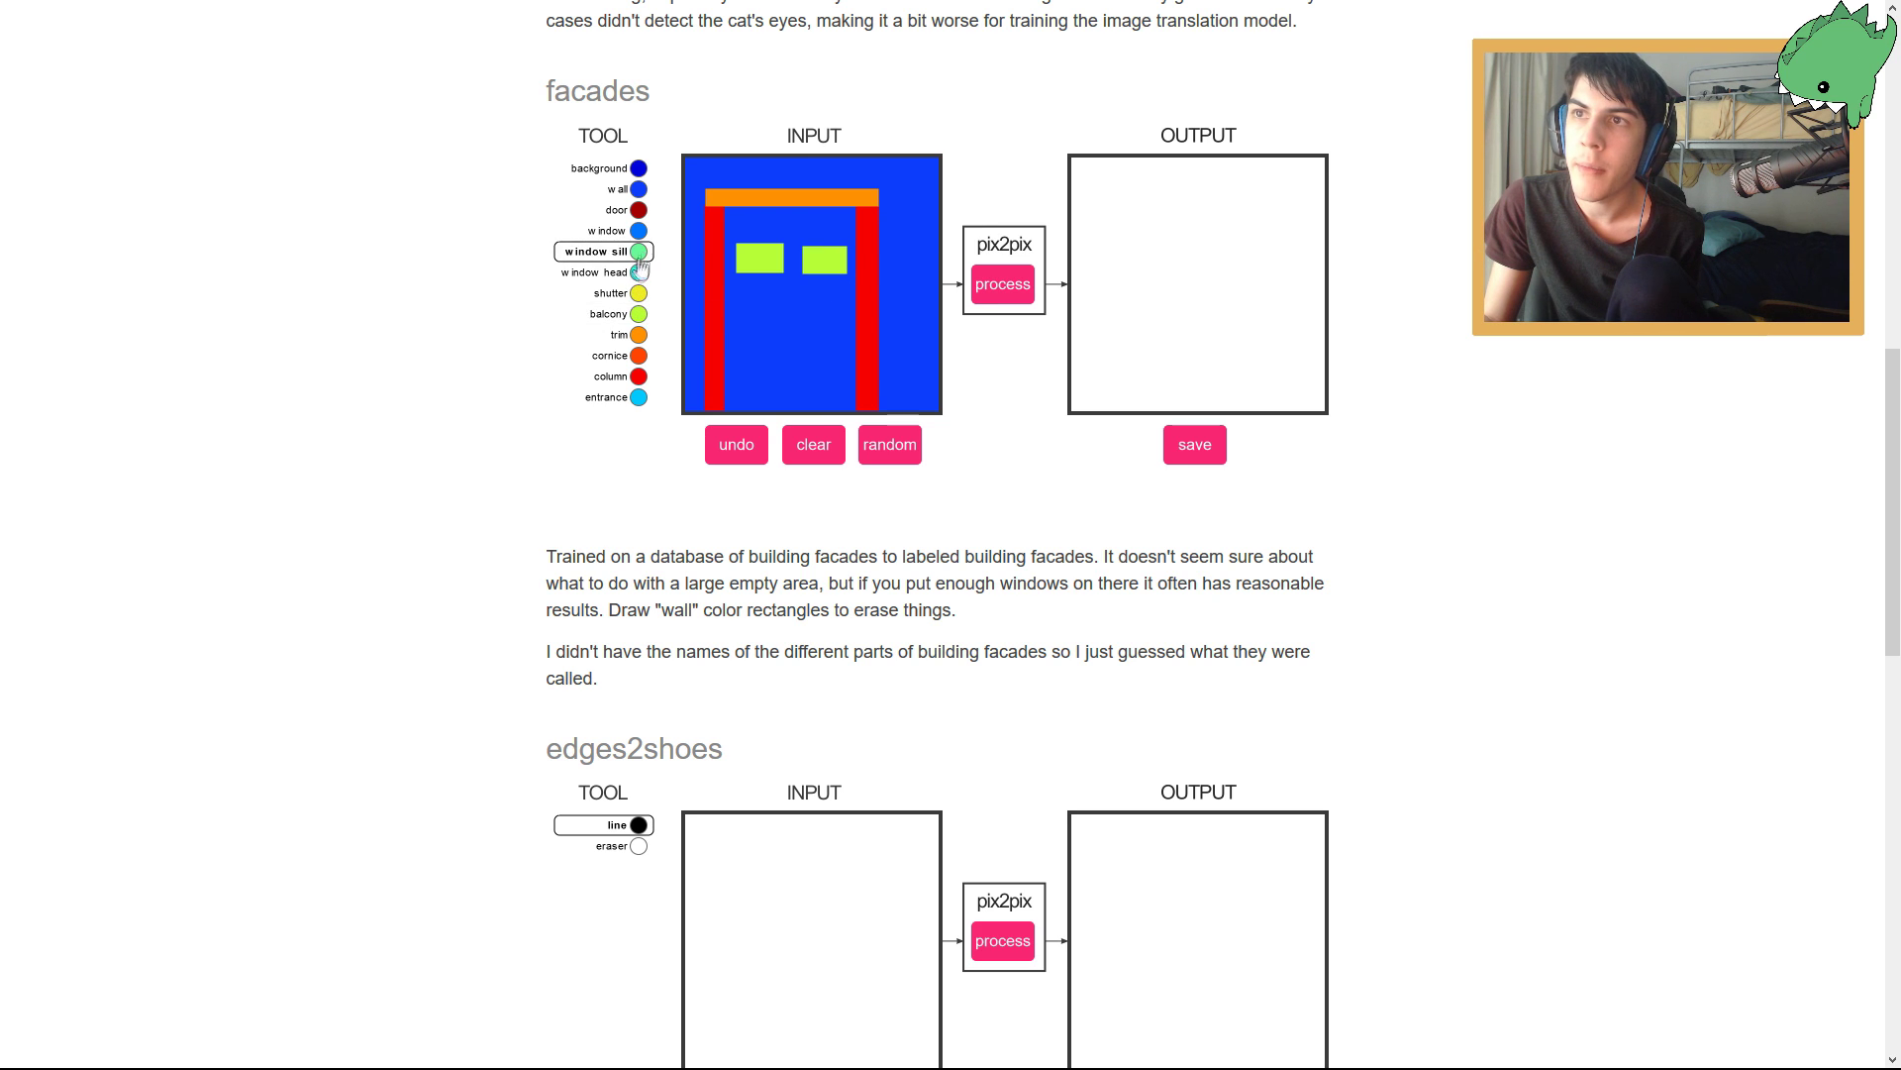
{"action": "left_click", "coordinate": [639, 231]}
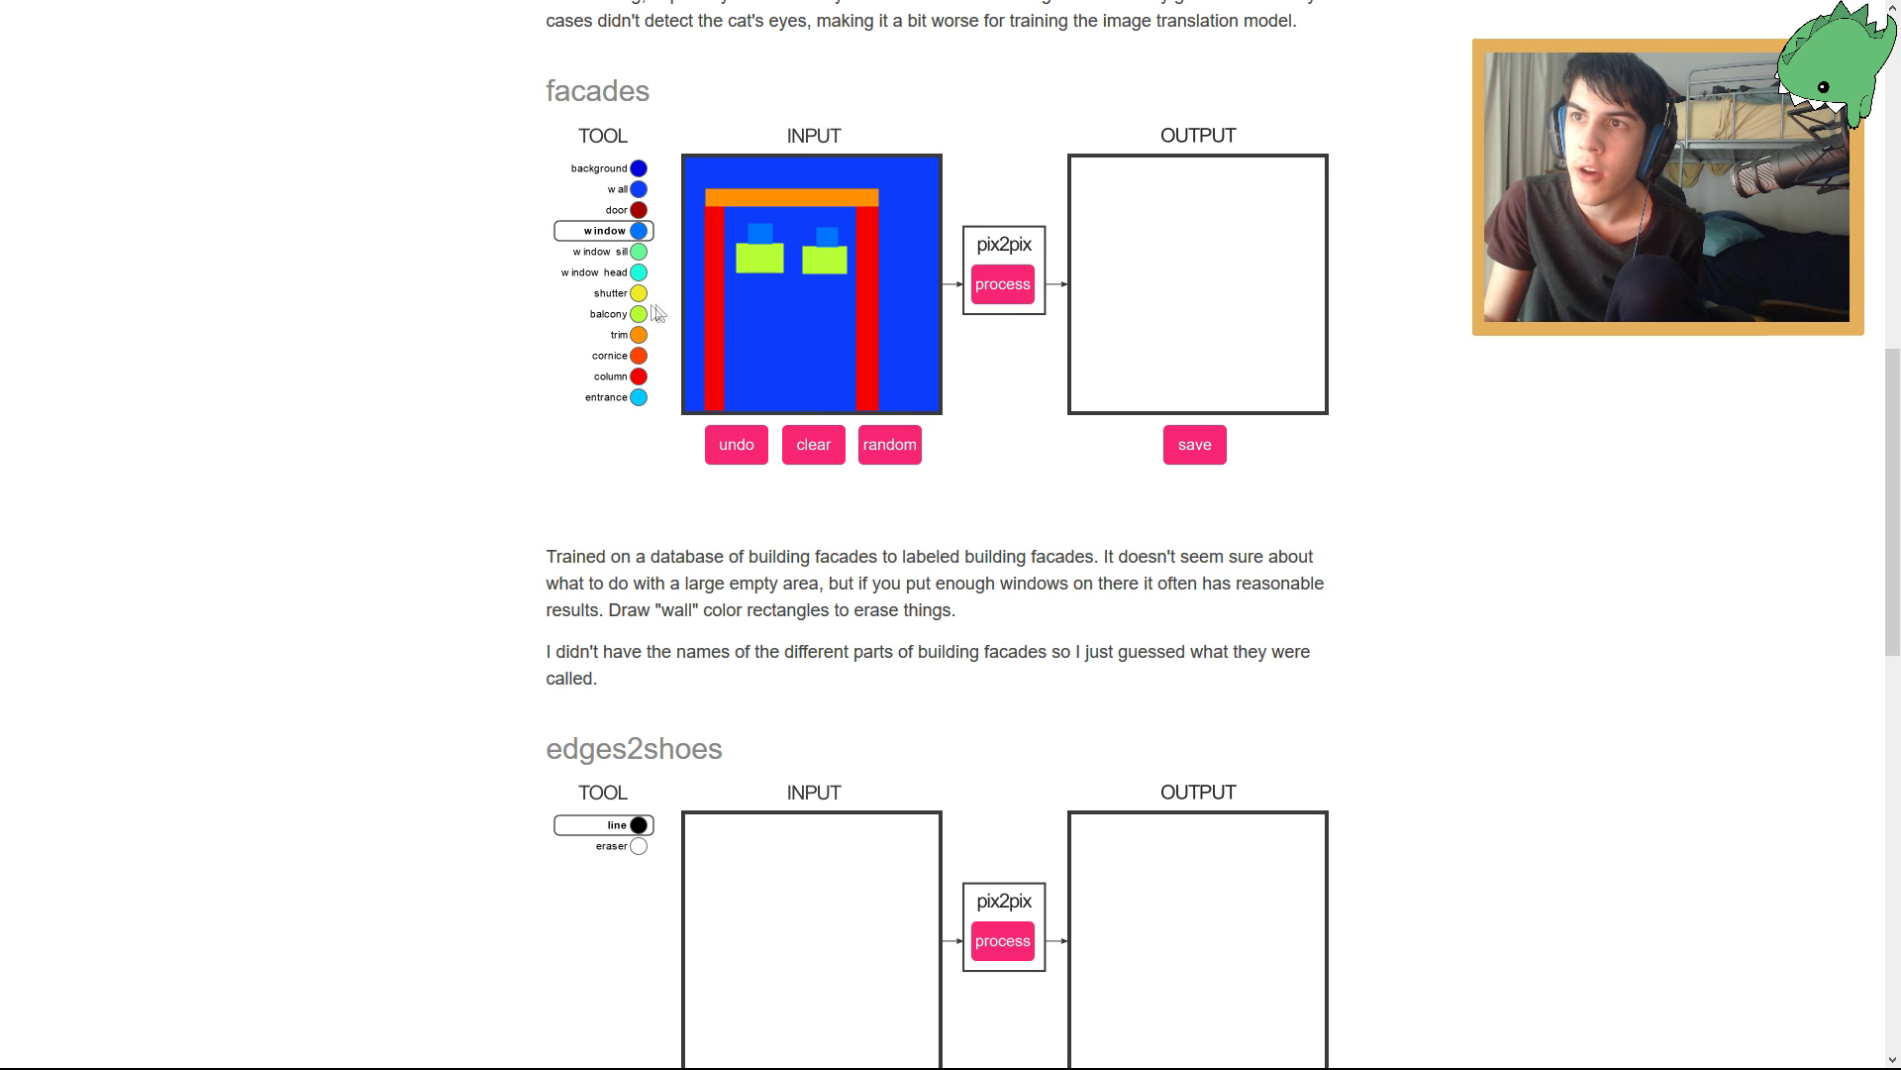
{"action": "left_click", "coordinate": [639, 210]}
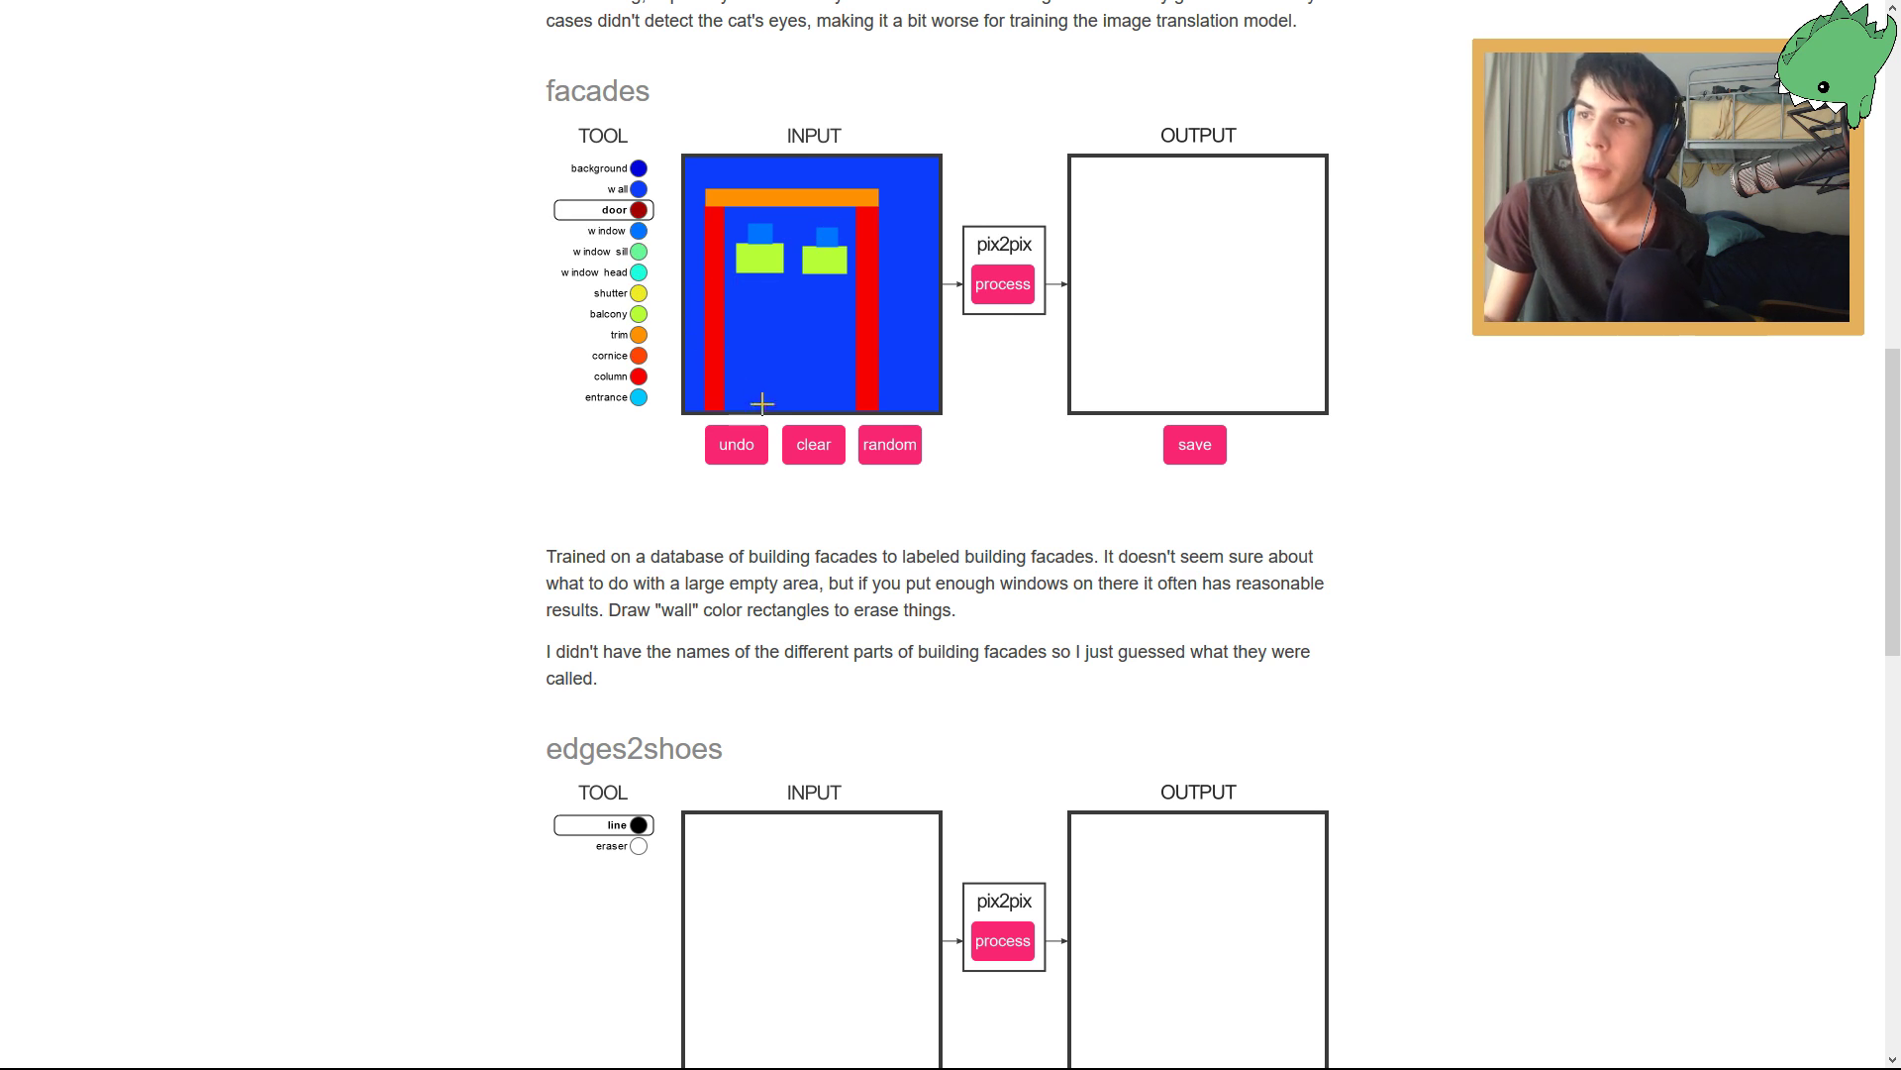
{"action": "left_click_drag", "start_coordinate": [777, 408], "coordinate": [809, 361]}
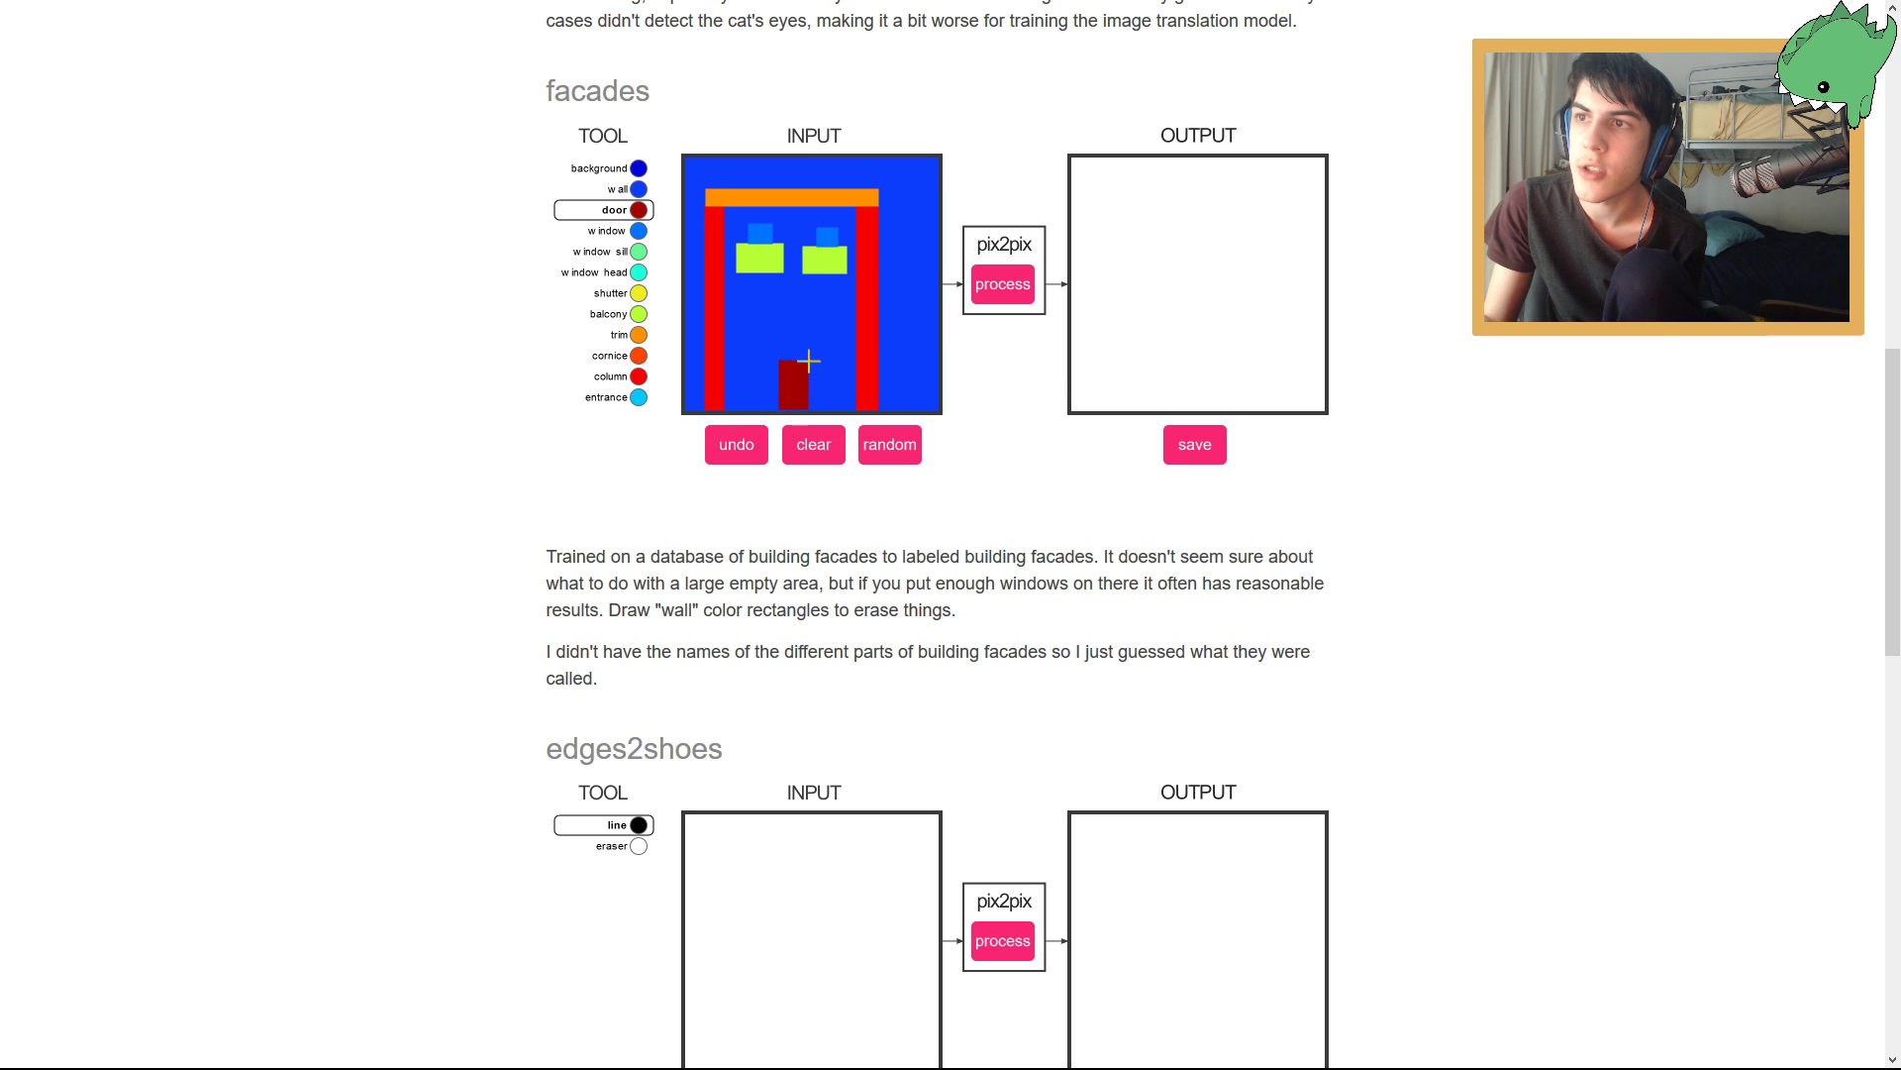
{"action": "left_click", "coordinate": [639, 293]}
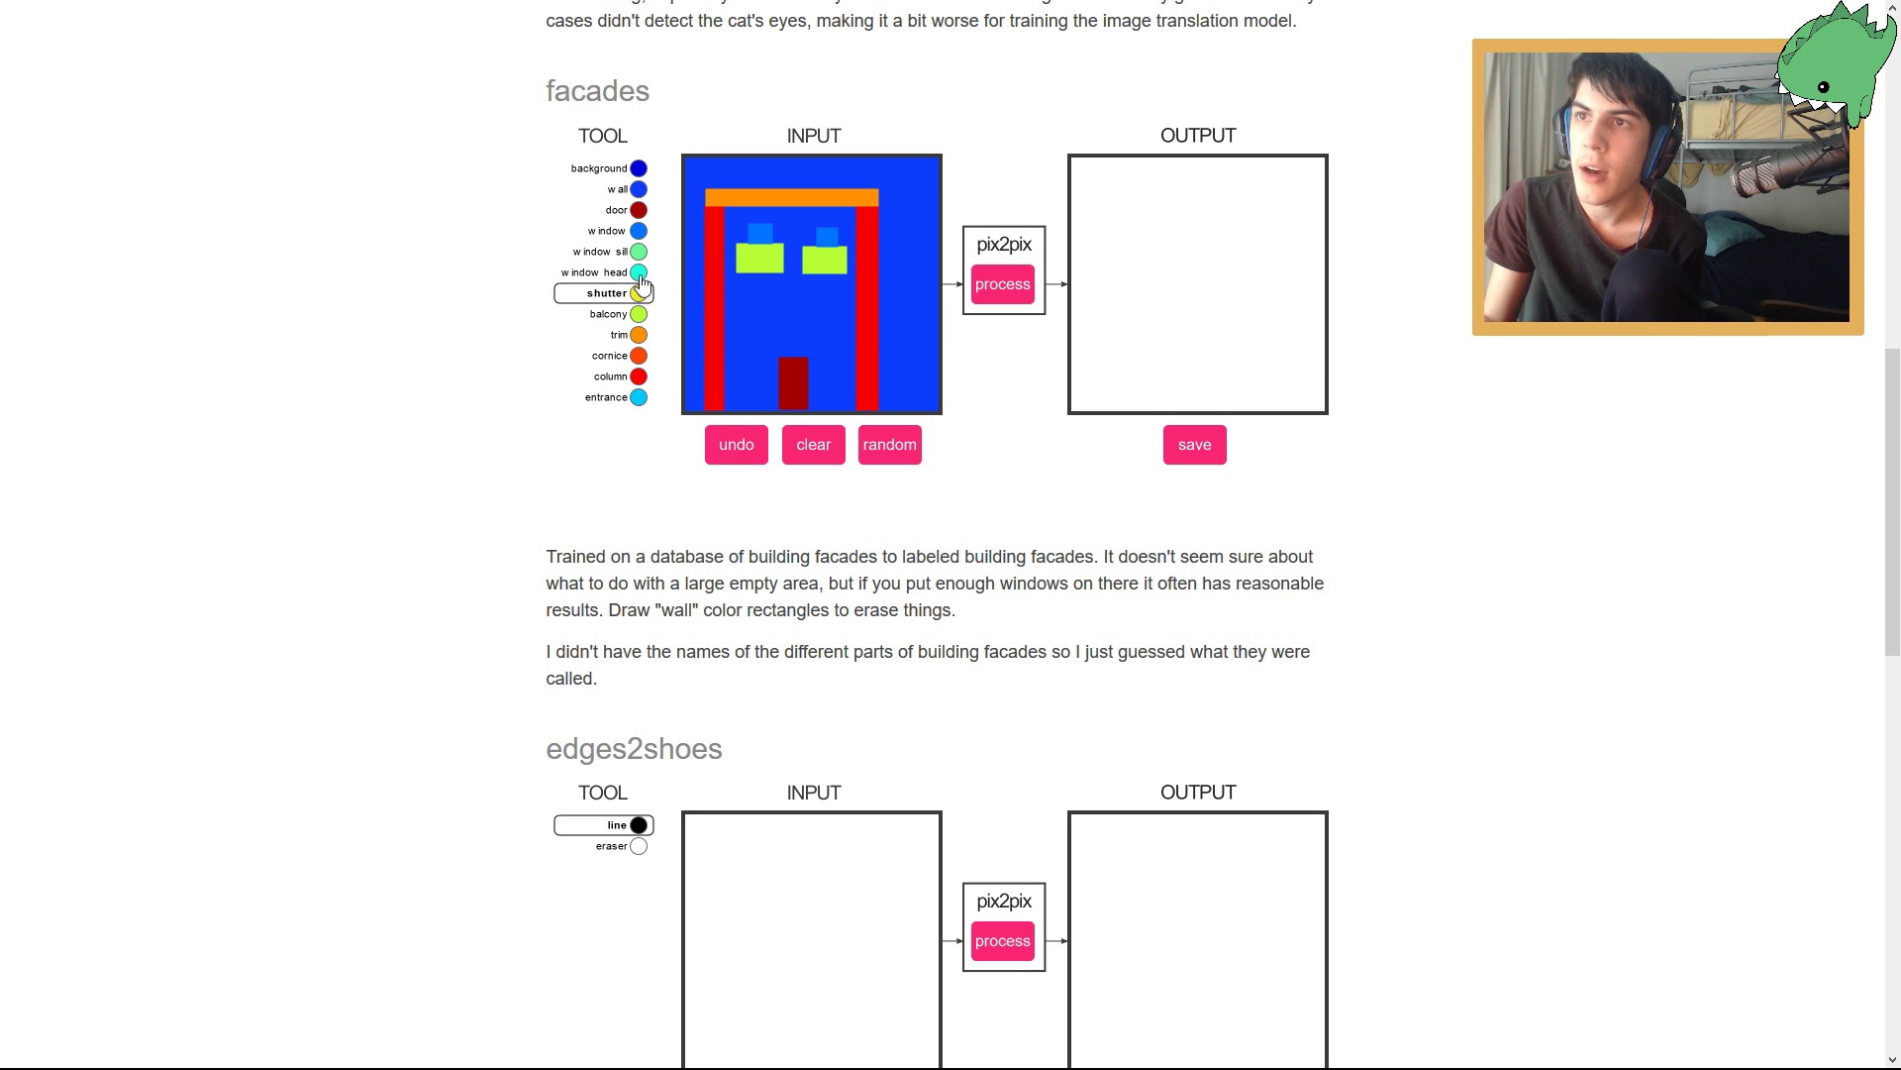
{"action": "left_click", "coordinate": [639, 274]}
{"action": "left_click", "coordinate": [639, 251]}
{"action": "left_click", "coordinate": [638, 231]}
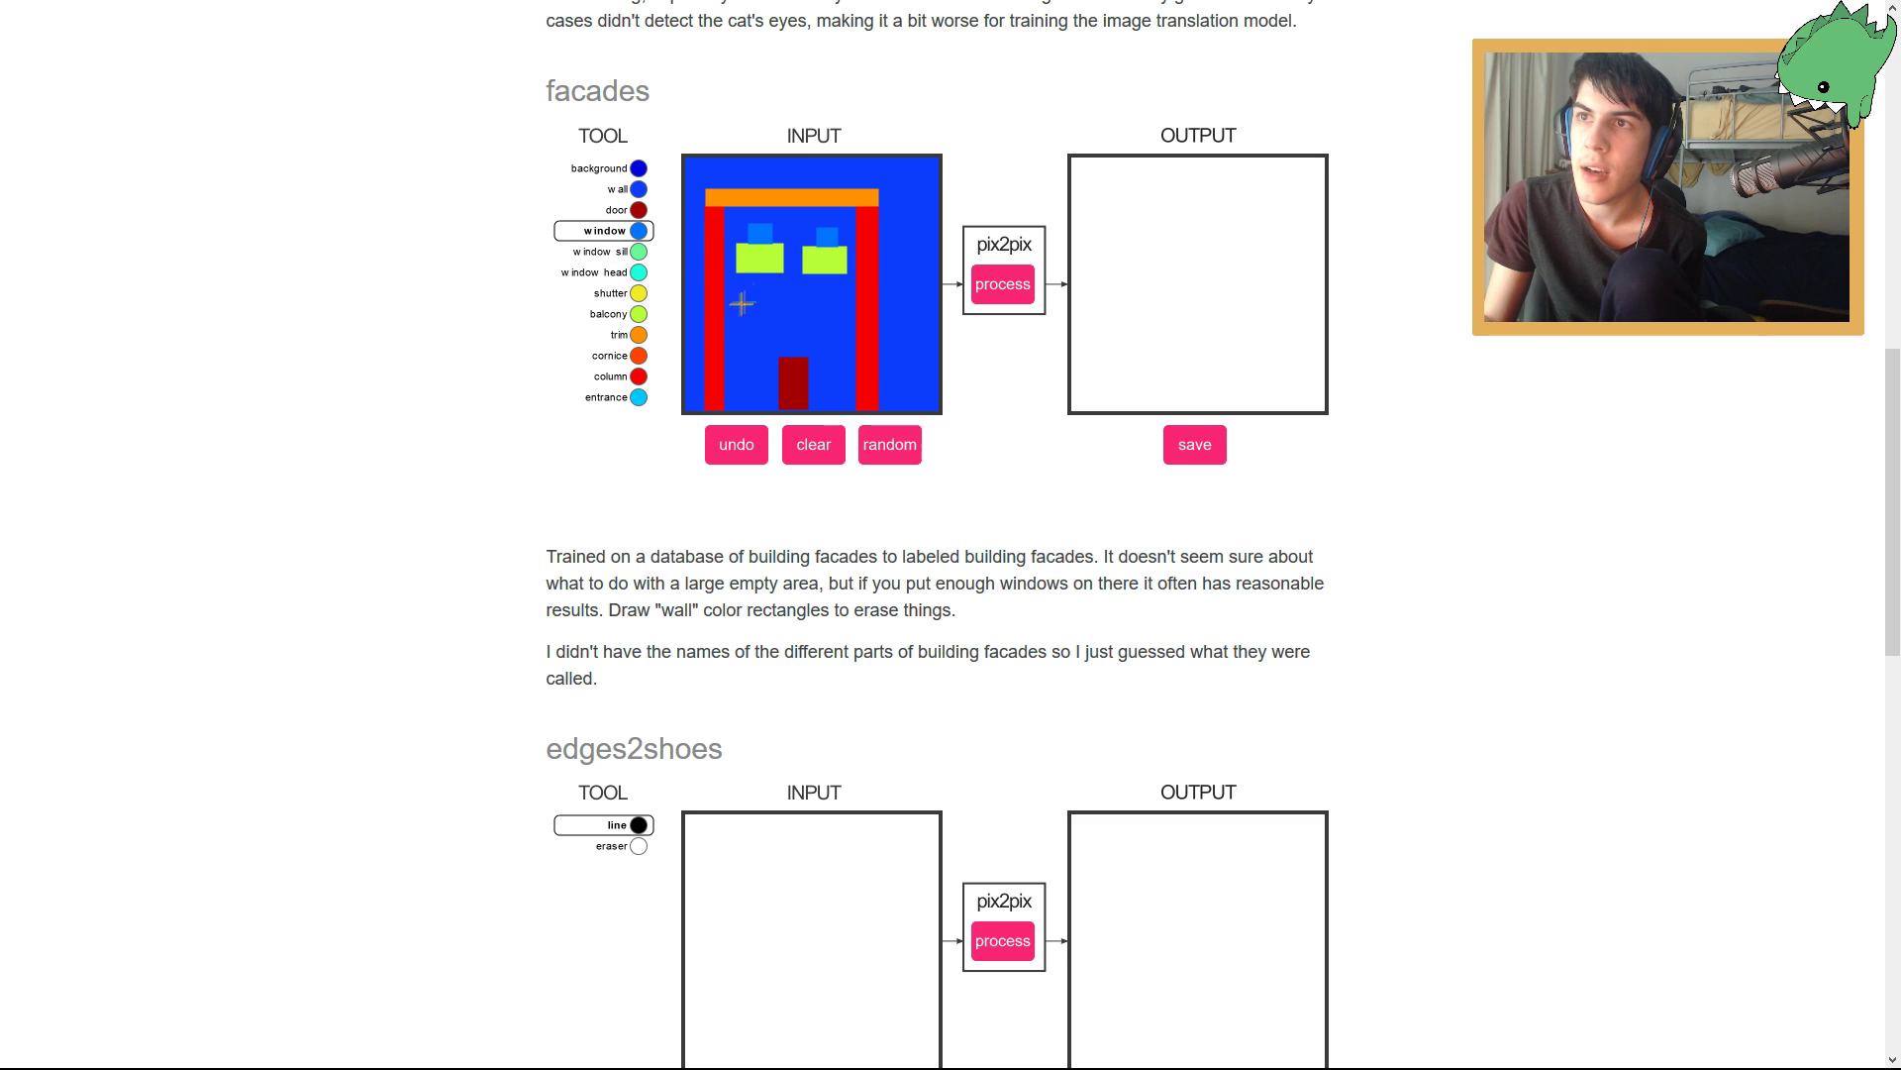
{"action": "left_click_drag", "start_coordinate": [735, 307], "coordinate": [845, 341]}
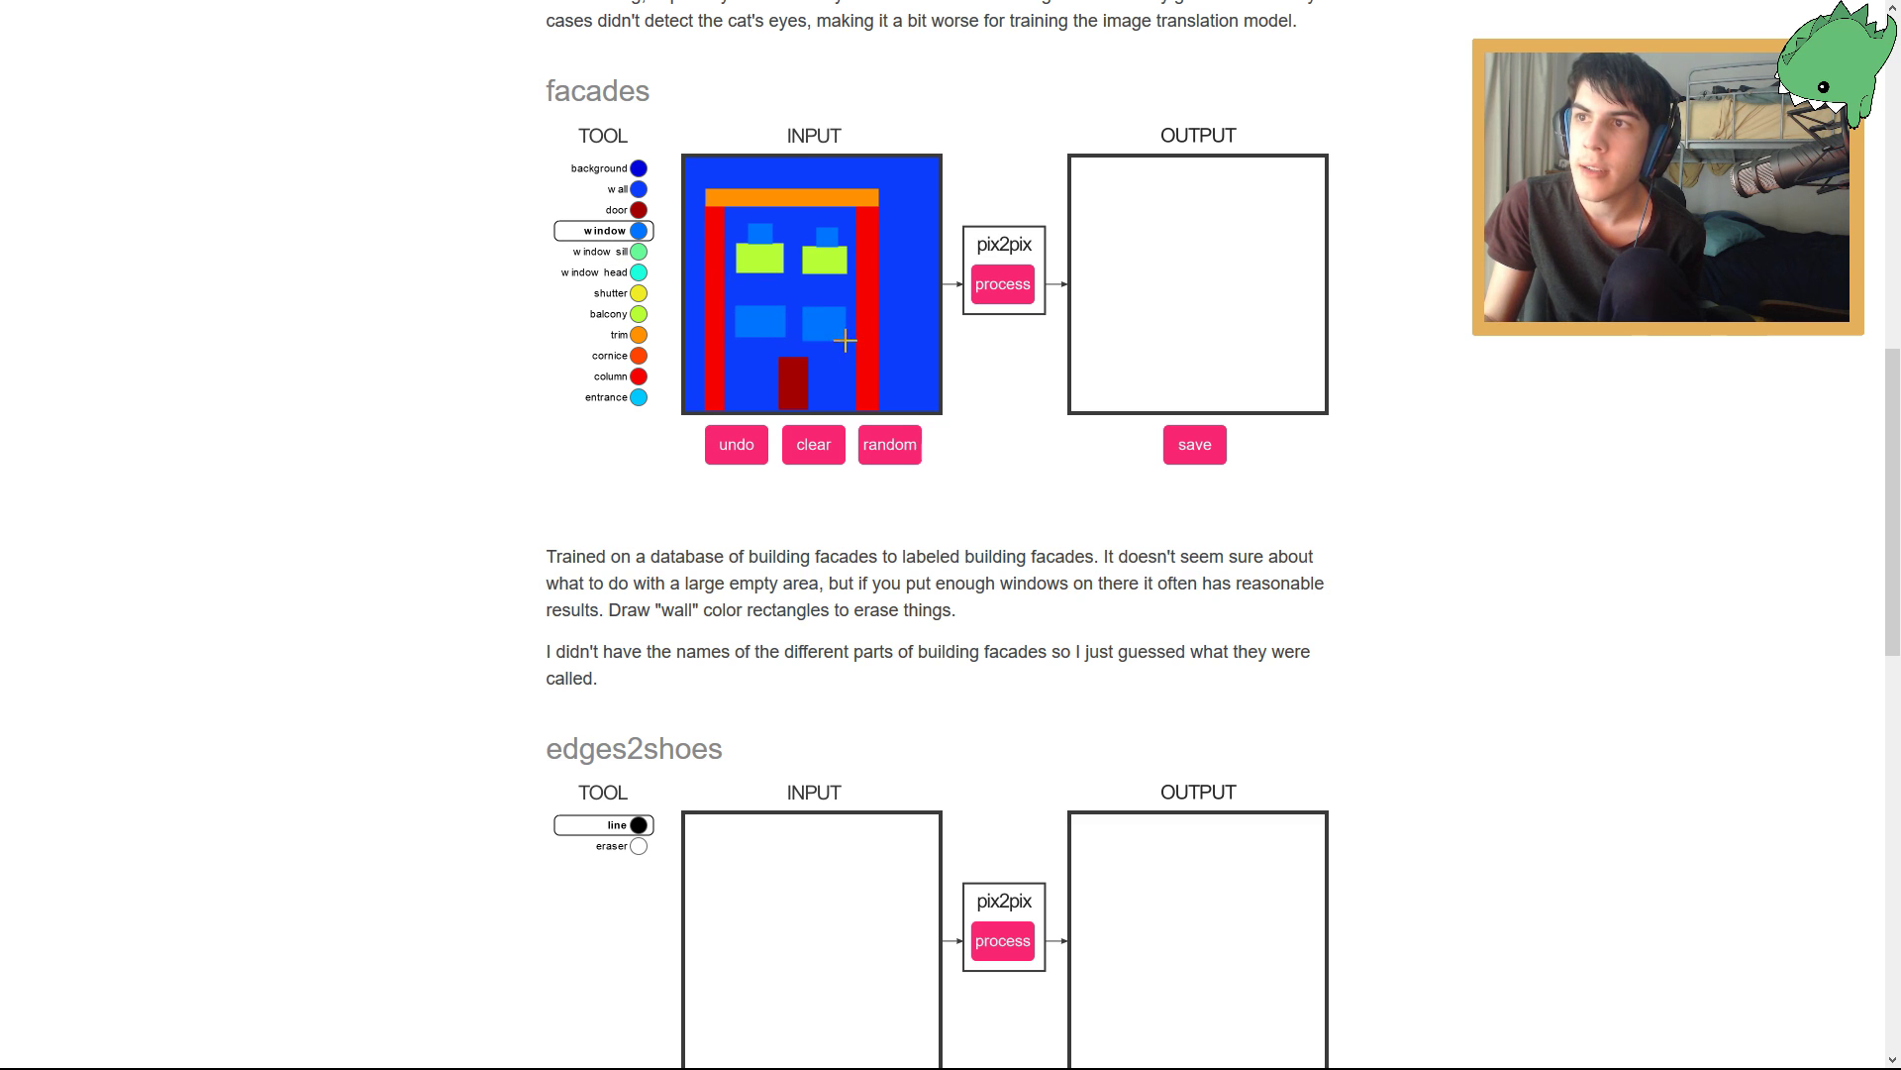
{"action": "left_click", "coordinate": [995, 287]}
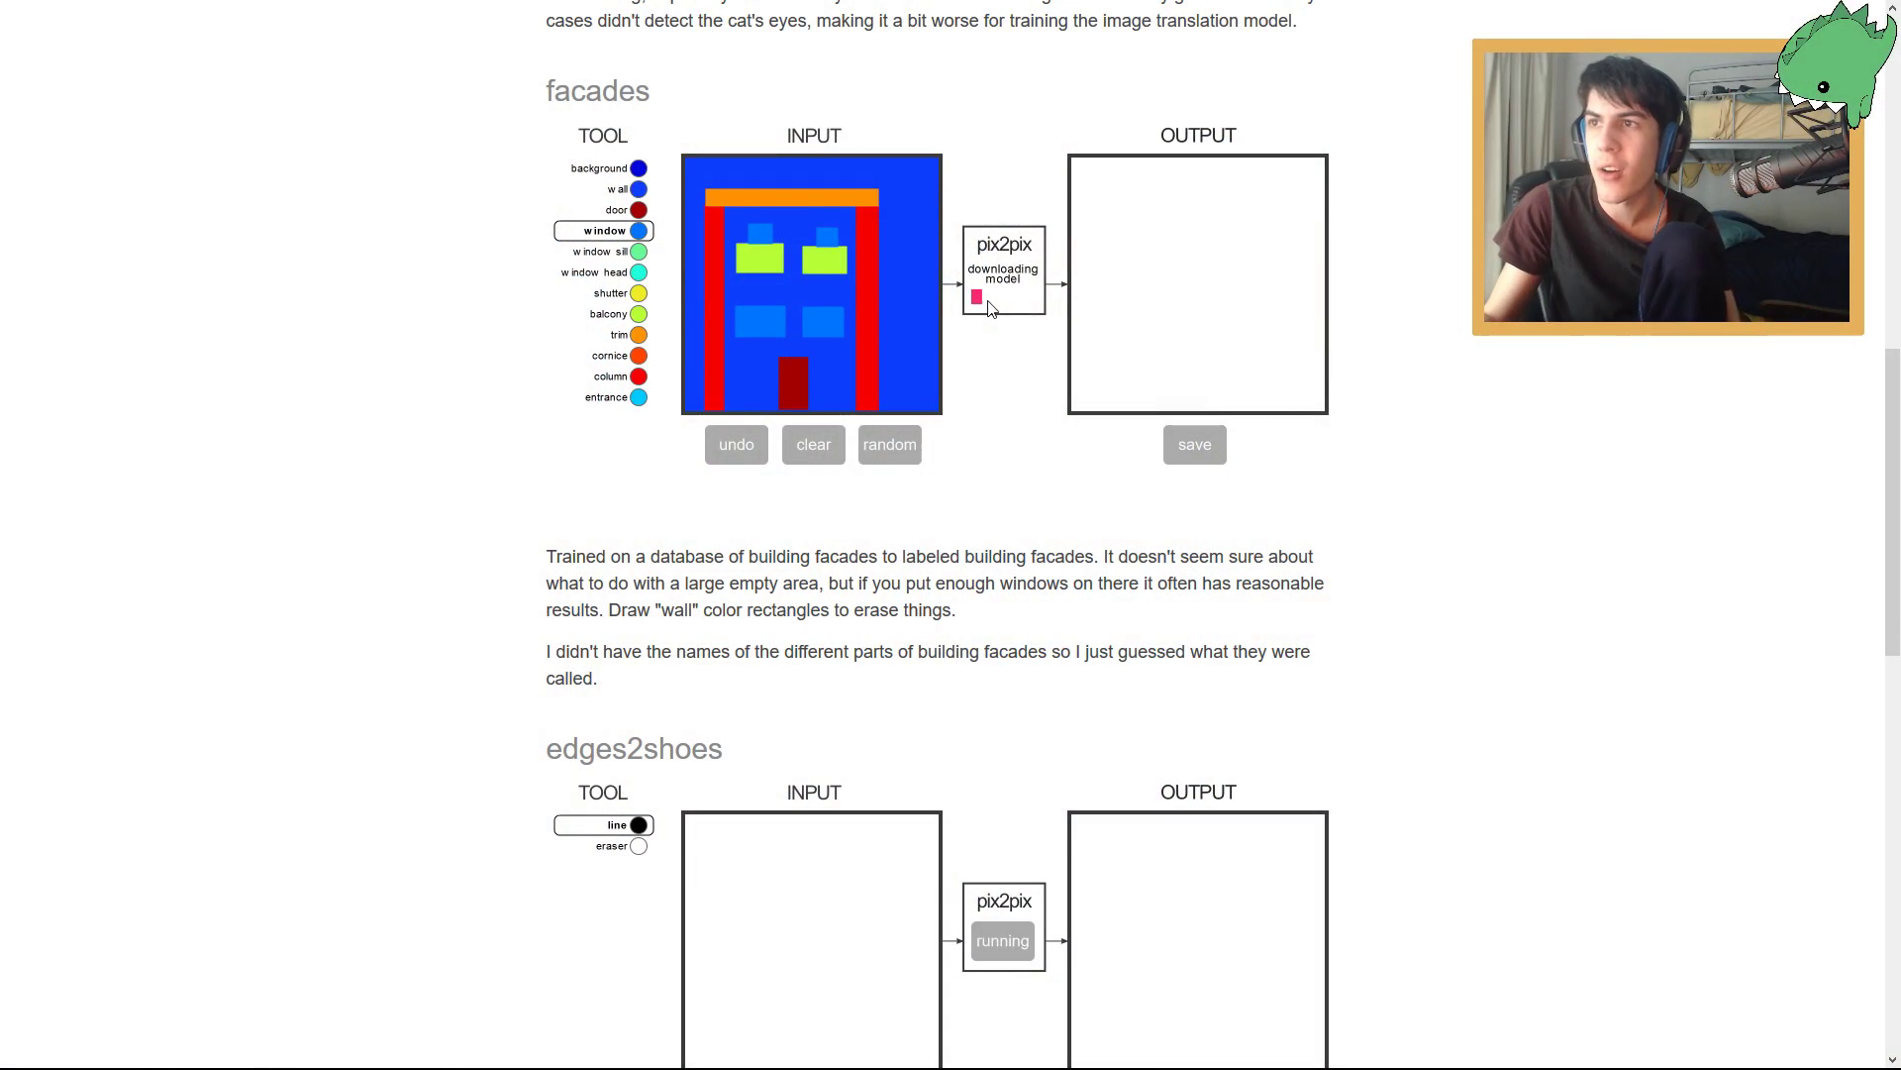
View the generated building photo, then select the background label for painting.
{"action": "scroll", "coordinate": [1018, 359], "scroll_direction": "up", "scroll_amount": 1}
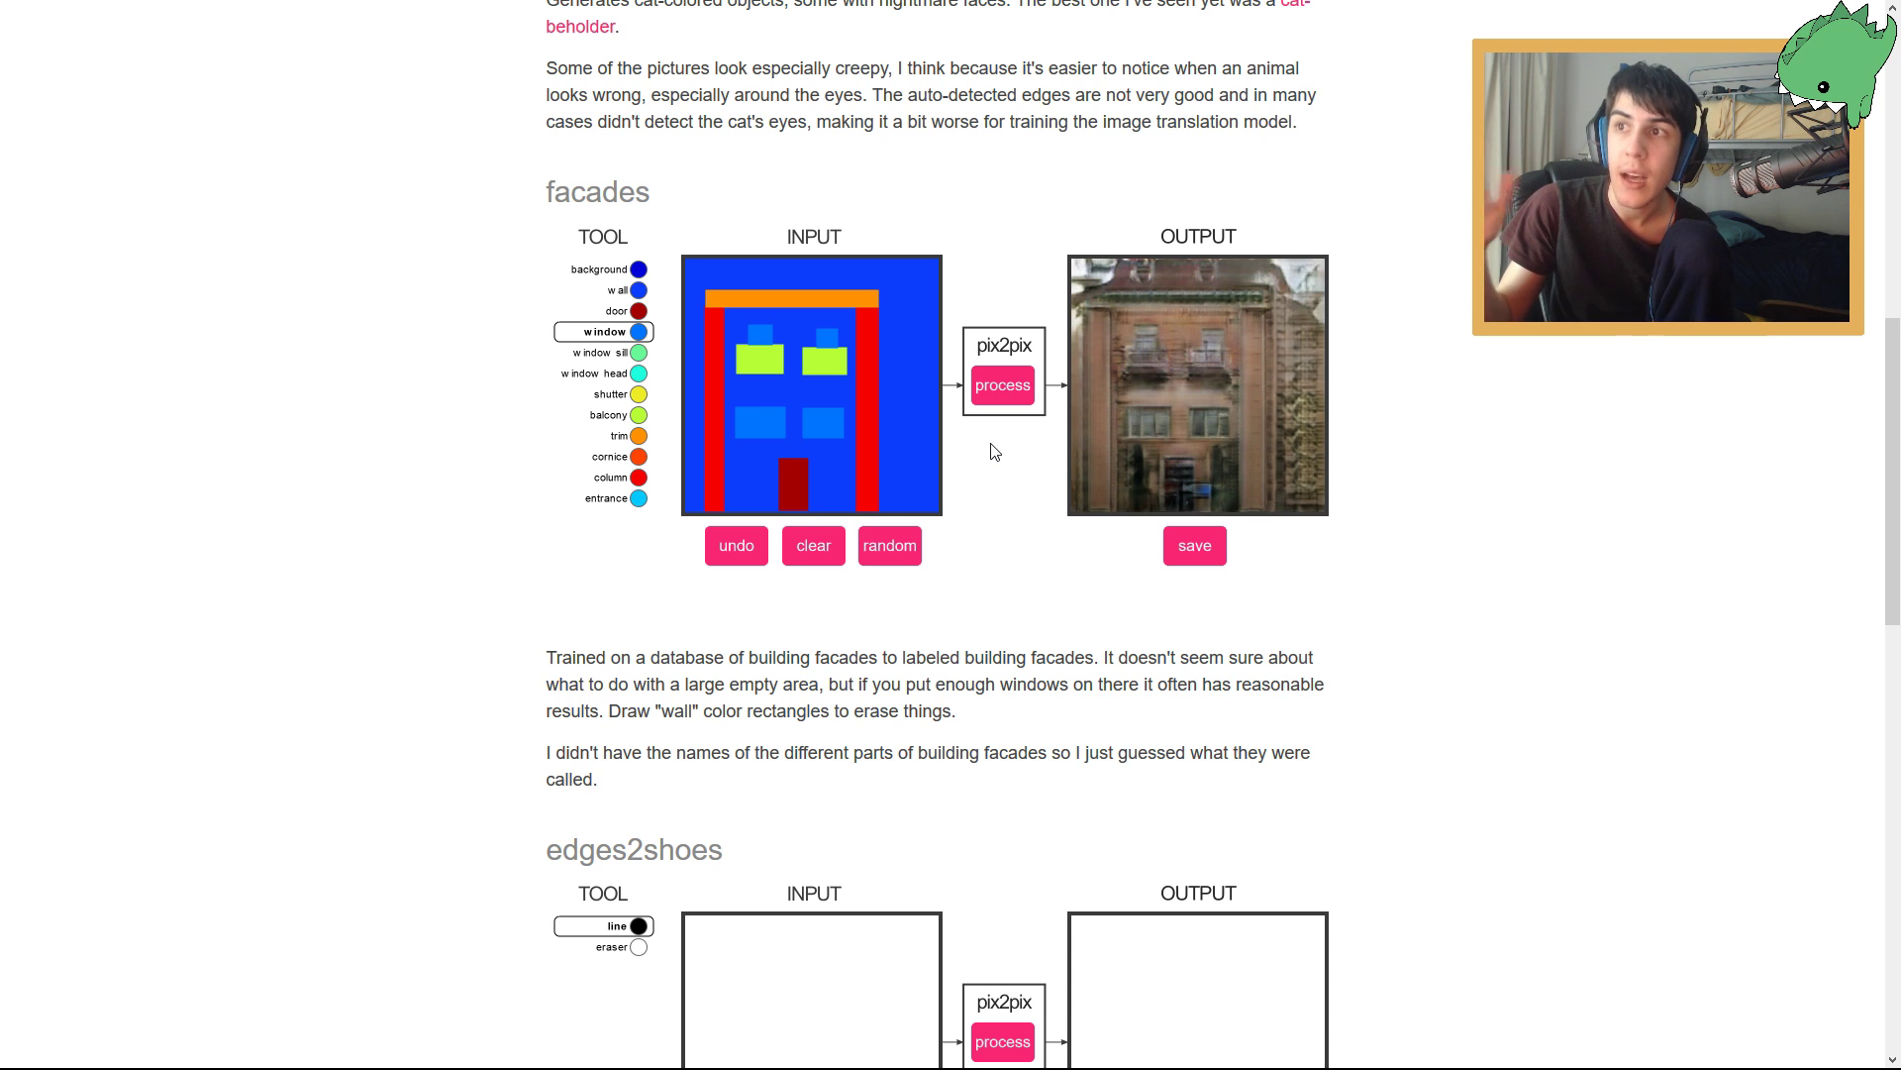
{"action": "left_click", "coordinate": [634, 271]}
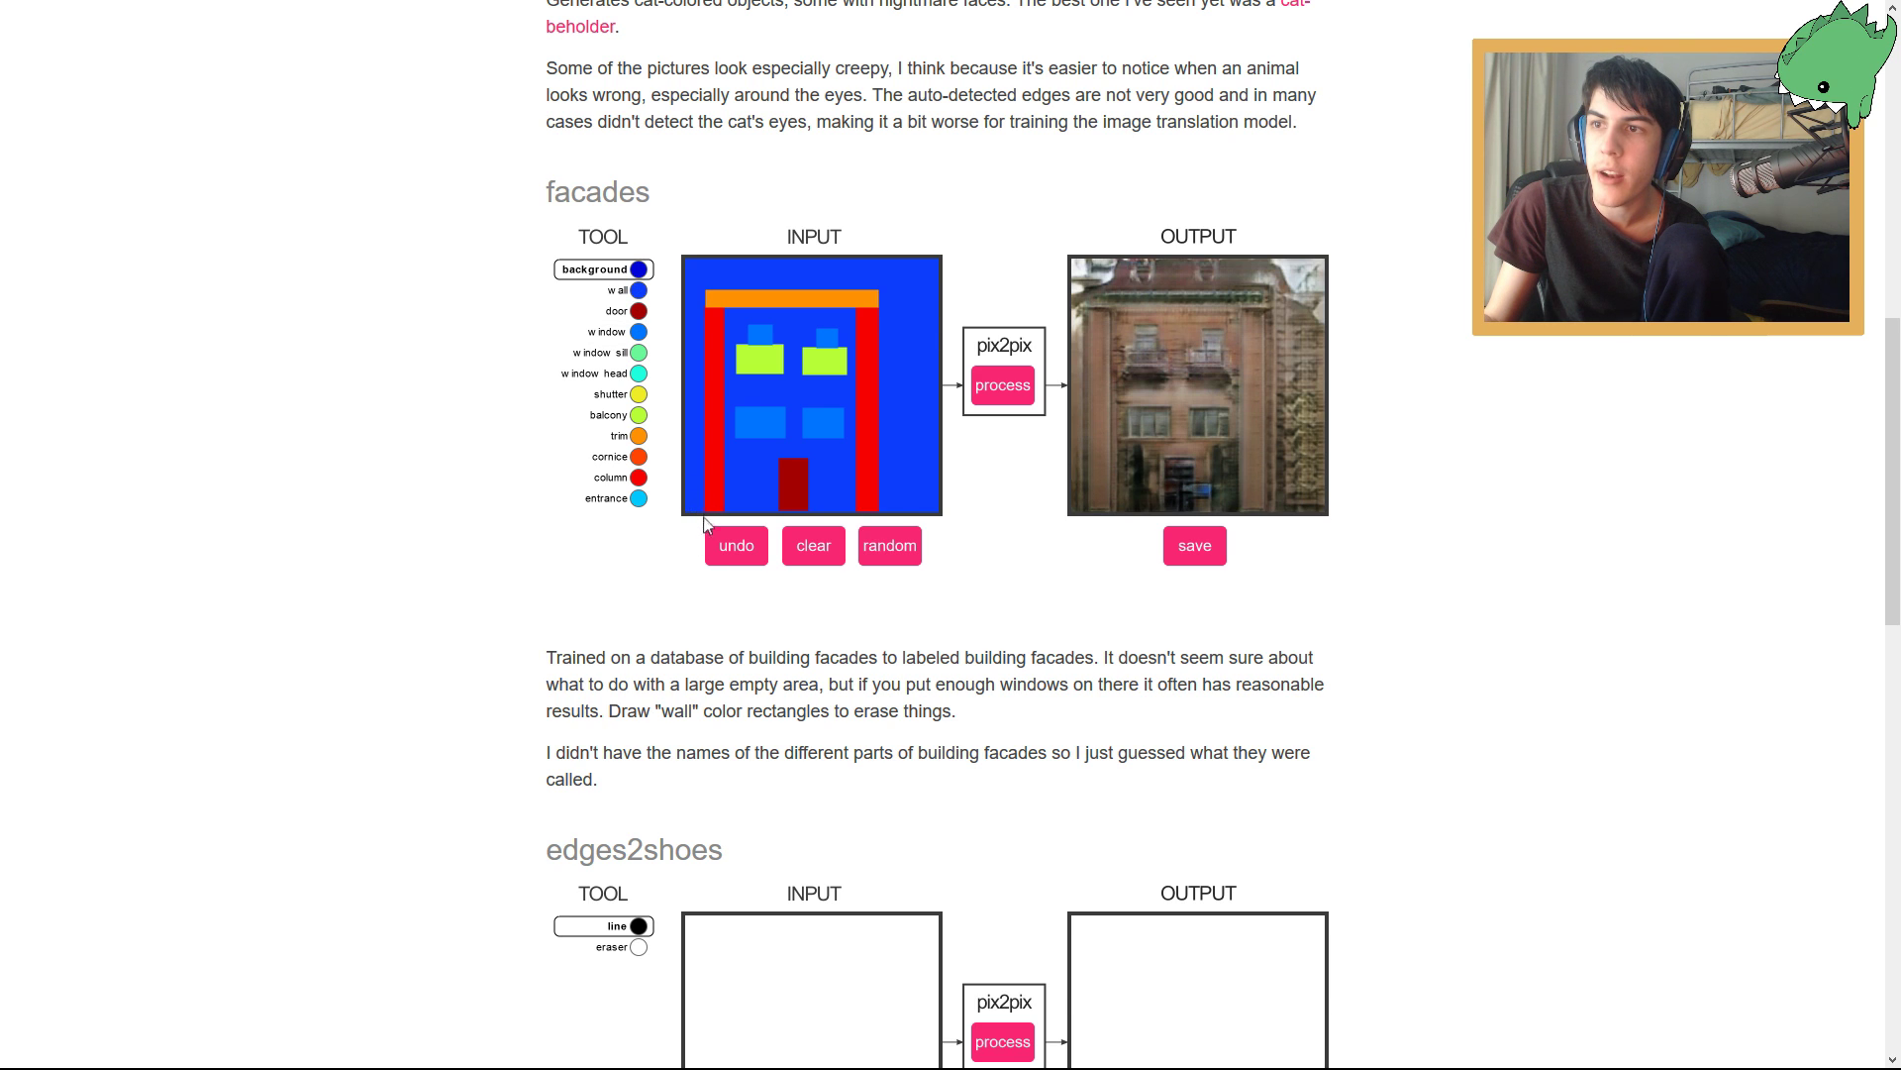
Paint dark-blue background strips down the left edge, across the top, and down the right edge.
{"action": "left_click_drag", "start_coordinate": [703, 509], "coordinate": [672, 247]}
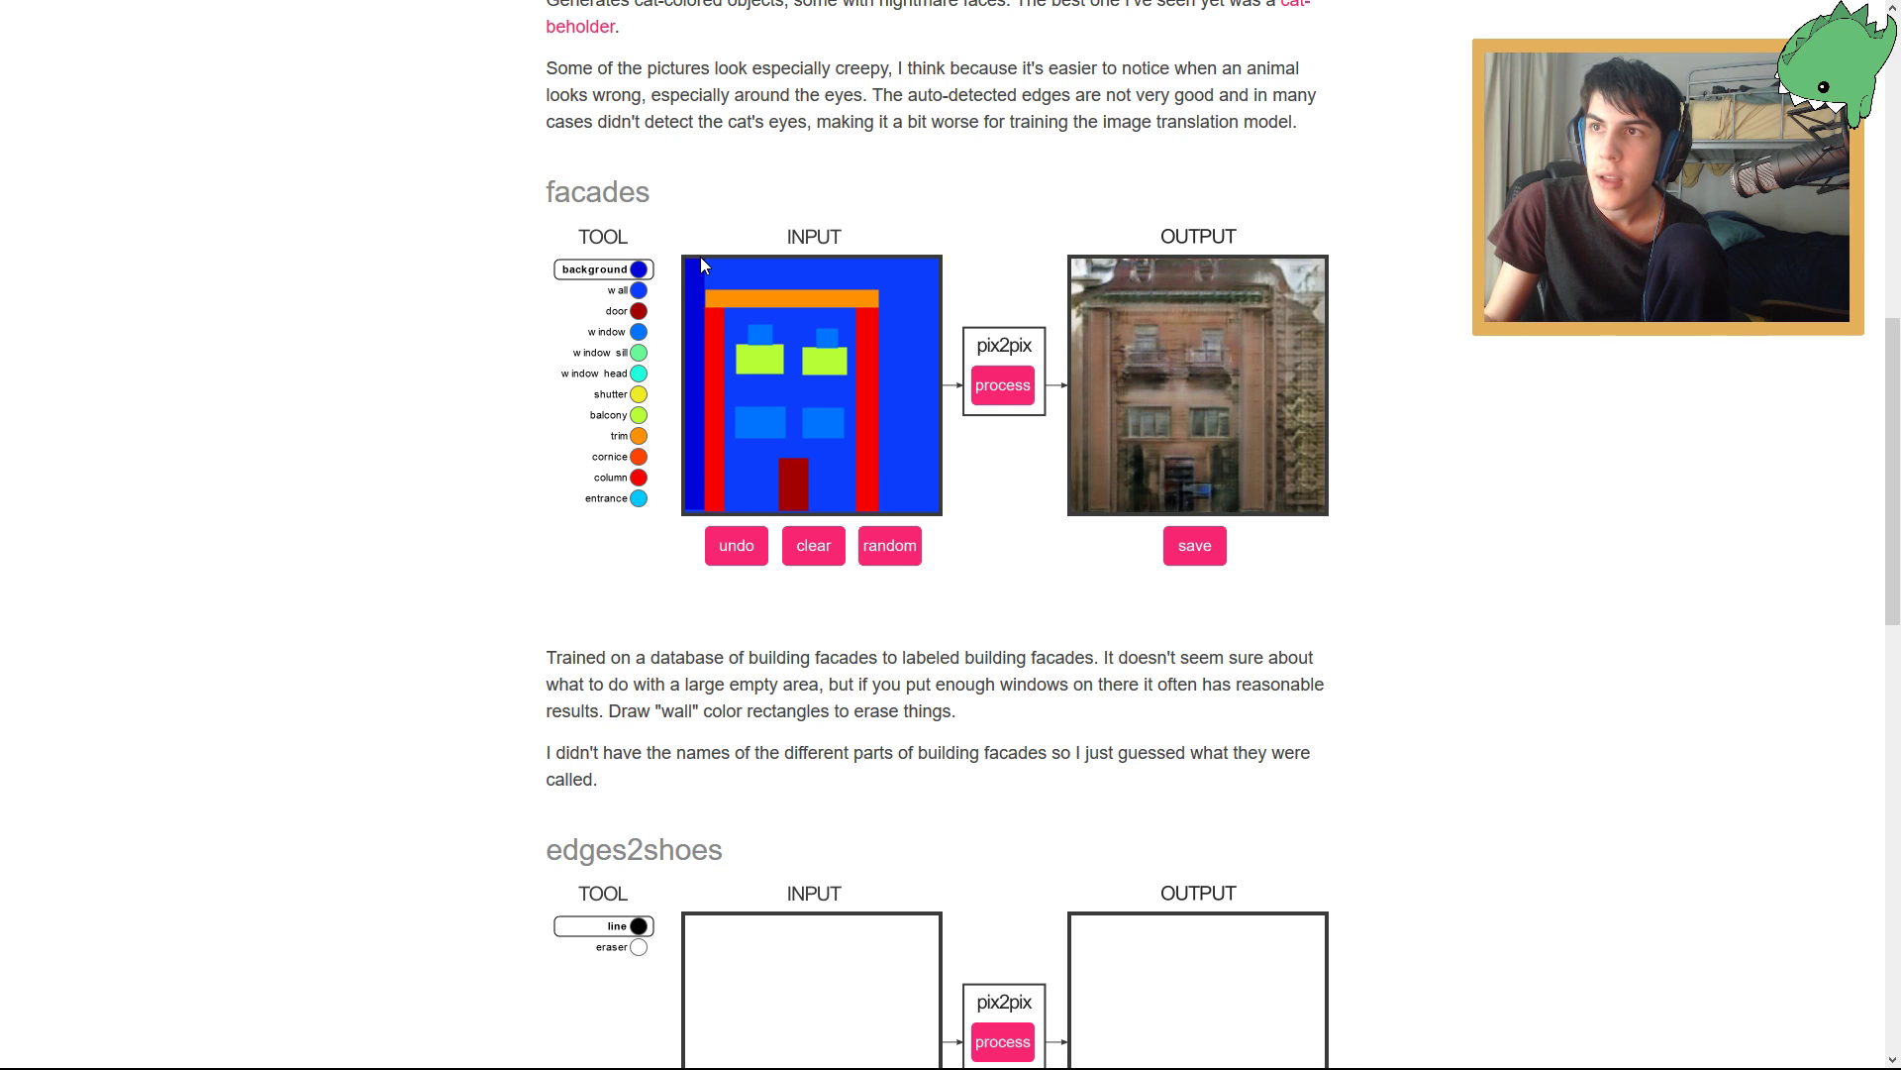
{"action": "left_click_drag", "start_coordinate": [698, 257], "coordinate": [968, 299]}
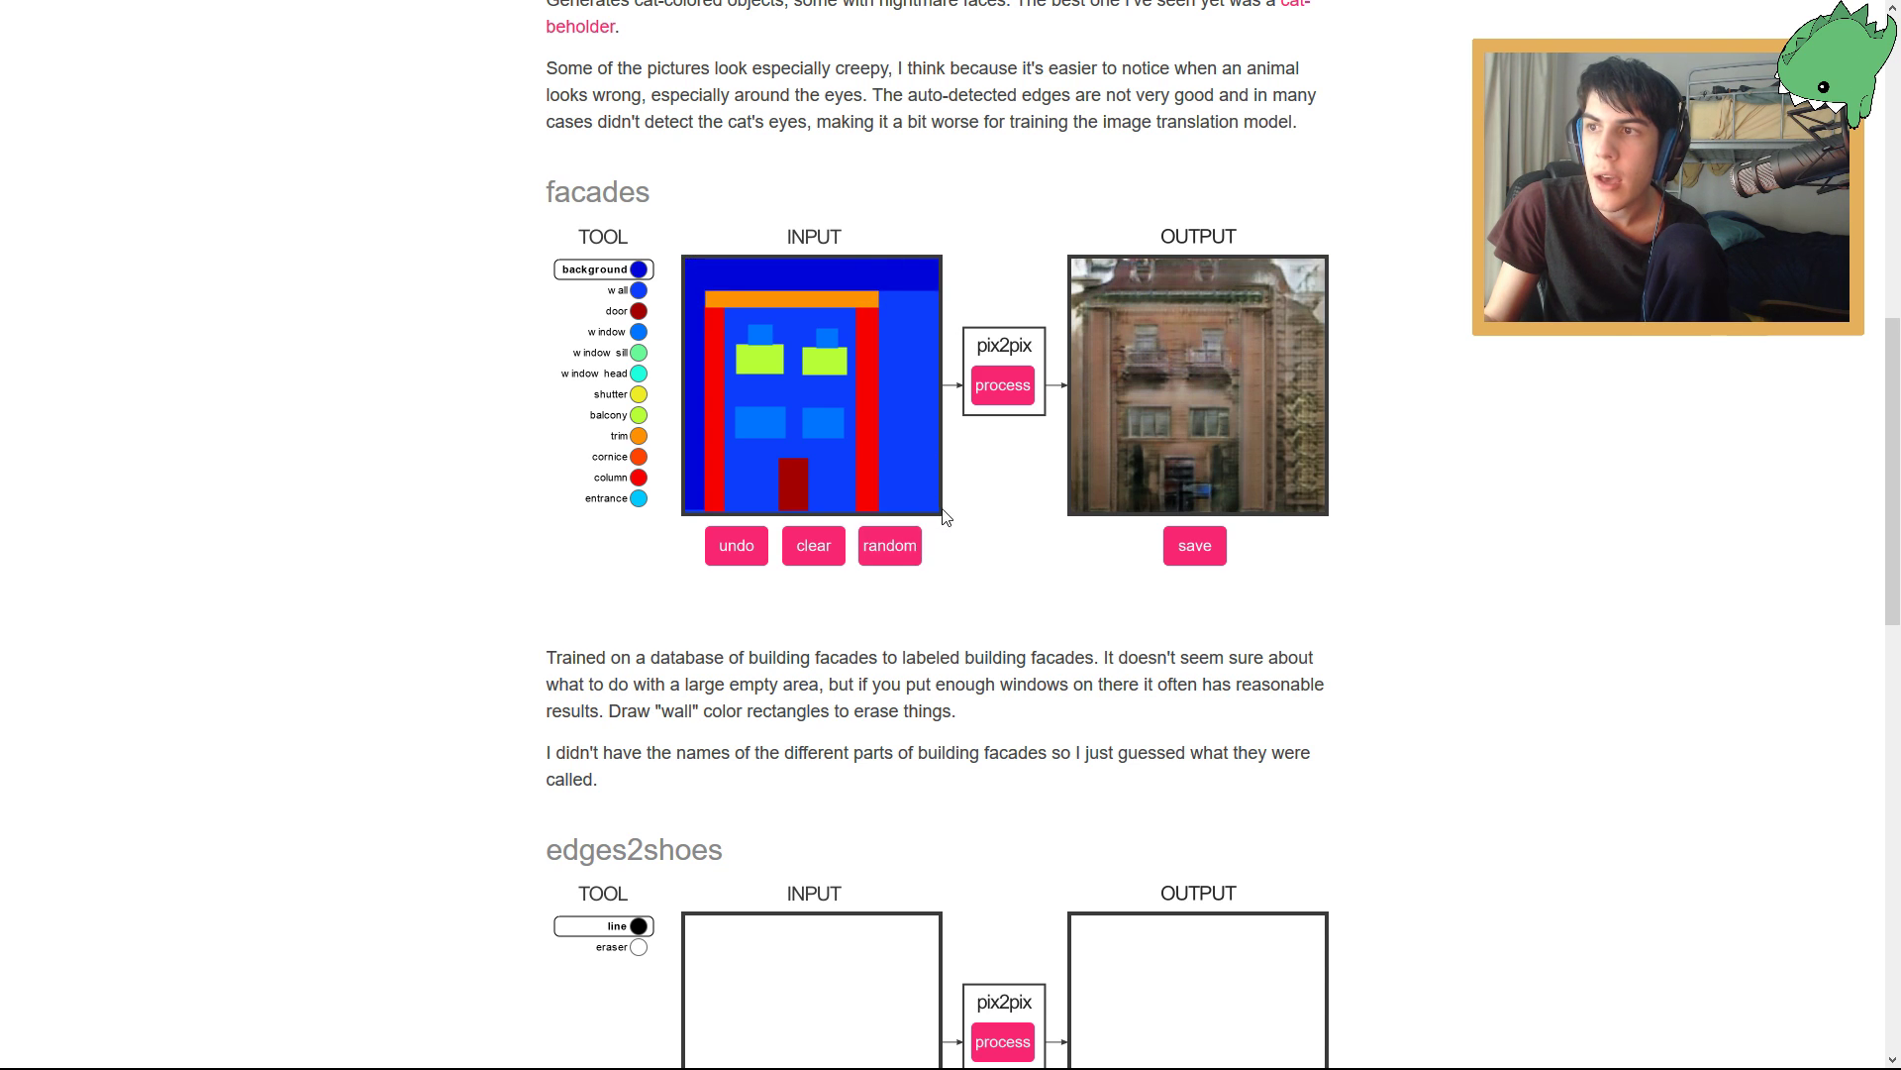
{"action": "left_click_drag", "start_coordinate": [937, 509], "coordinate": [880, 254]}
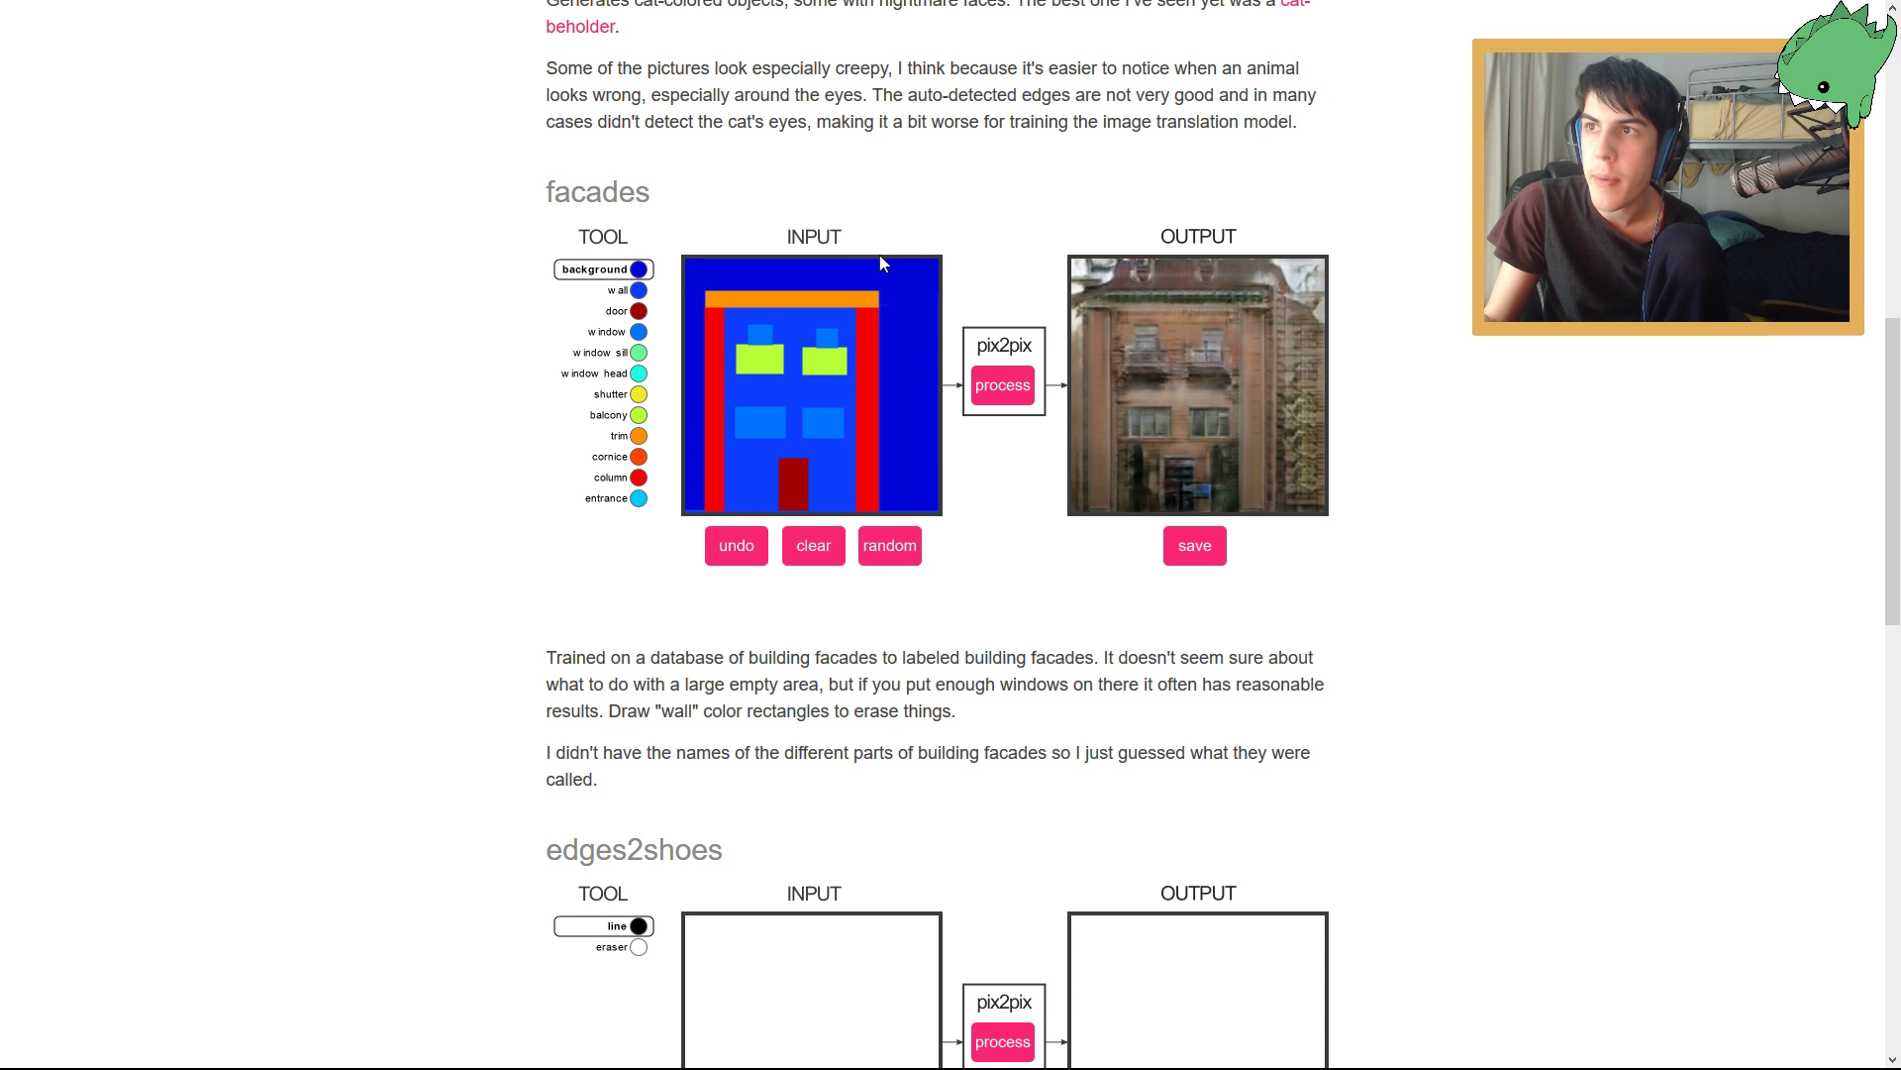